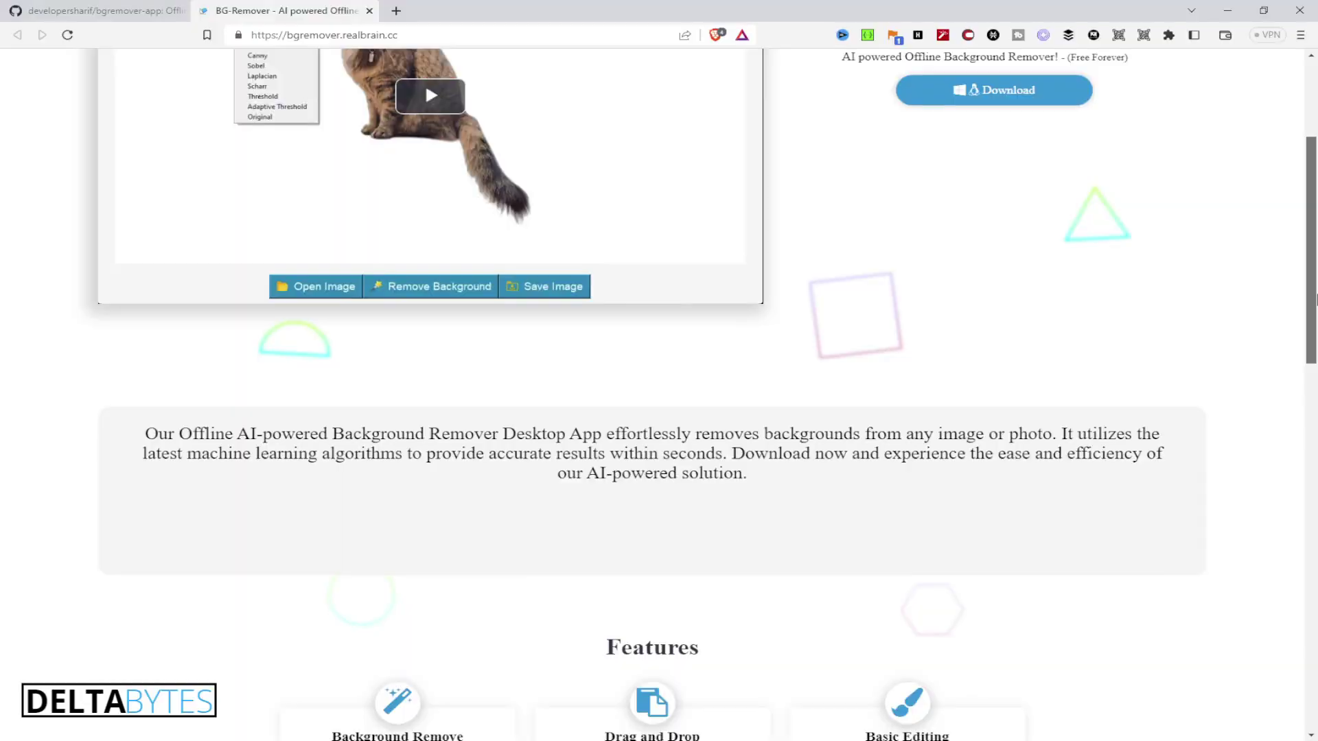
Step: Scroll bgremover.realbrain.cc down to Features, checking the GitHub repository tab along the way
{"action": "scroll", "coordinate": [260, 367], "scroll_direction": "down", "scroll_amount": 1}
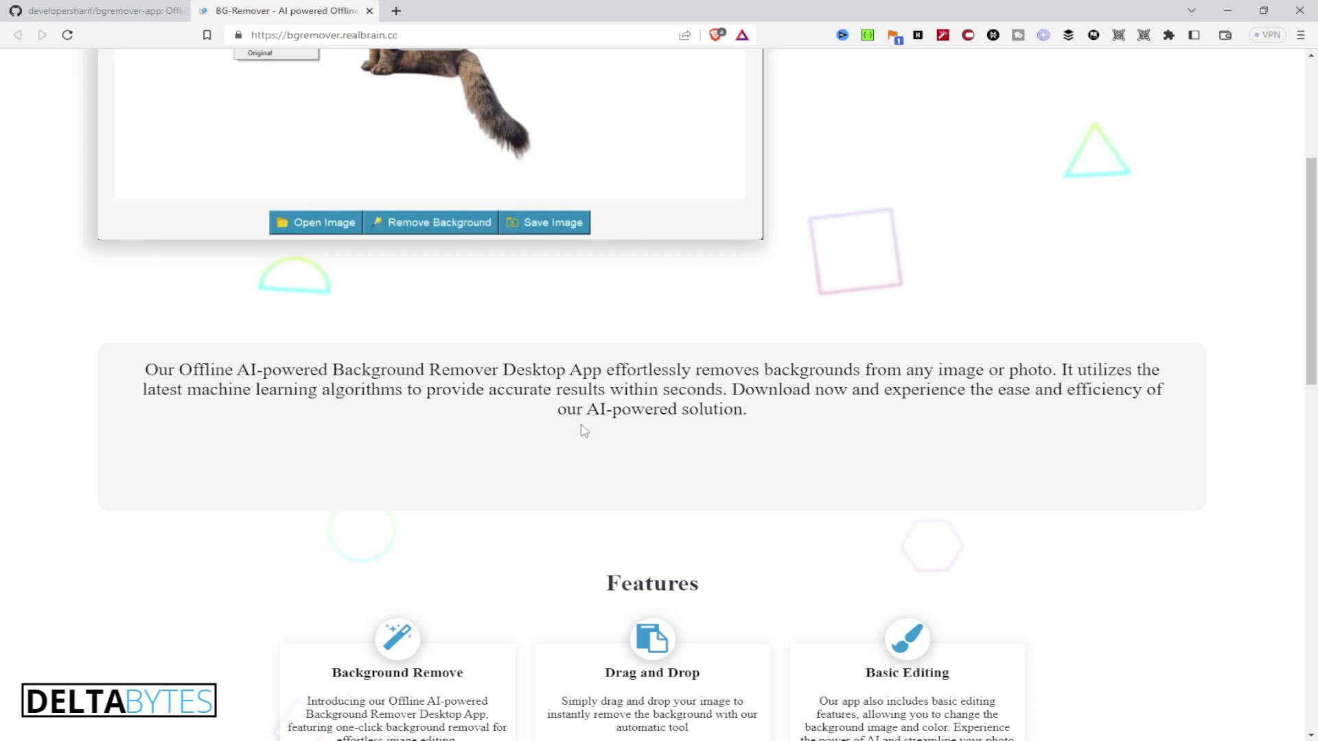
{"action": "scroll", "coordinate": [584, 430], "scroll_direction": "down", "scroll_amount": 5}
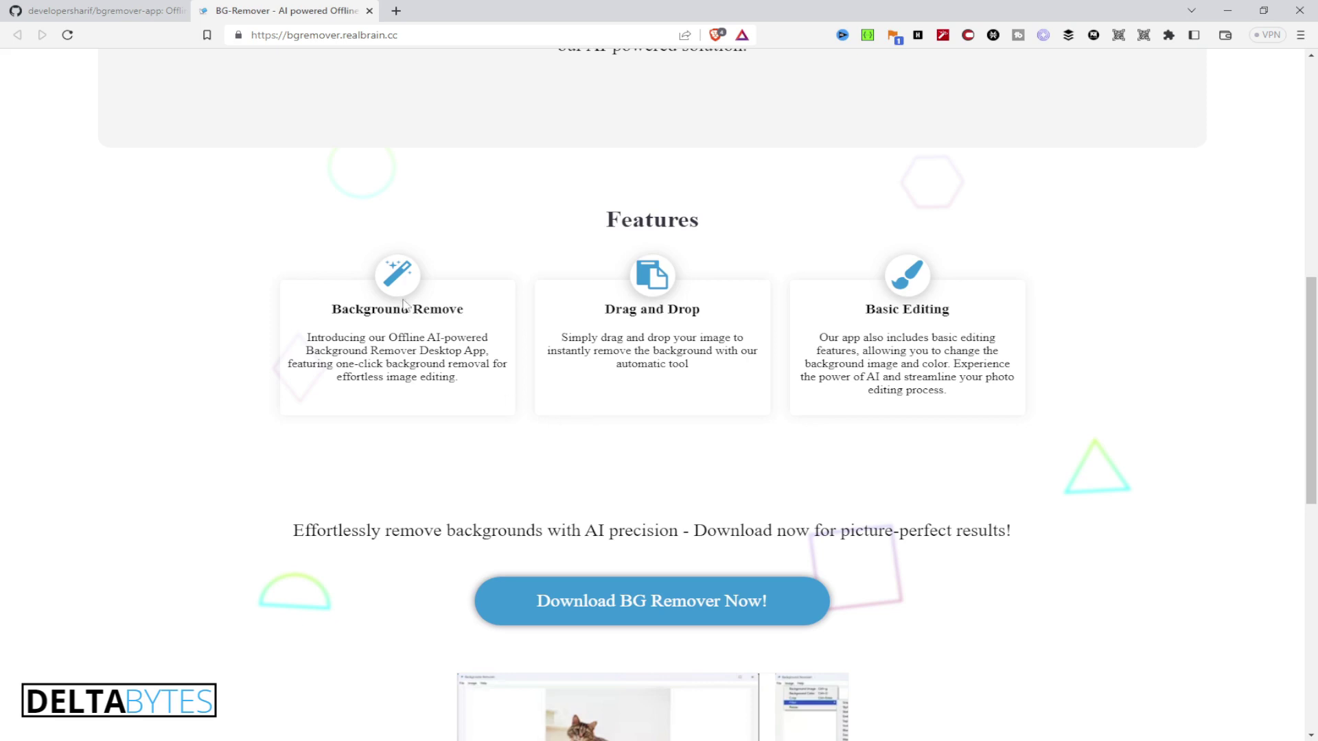
{"action": "left_click", "coordinate": [114, 11]}
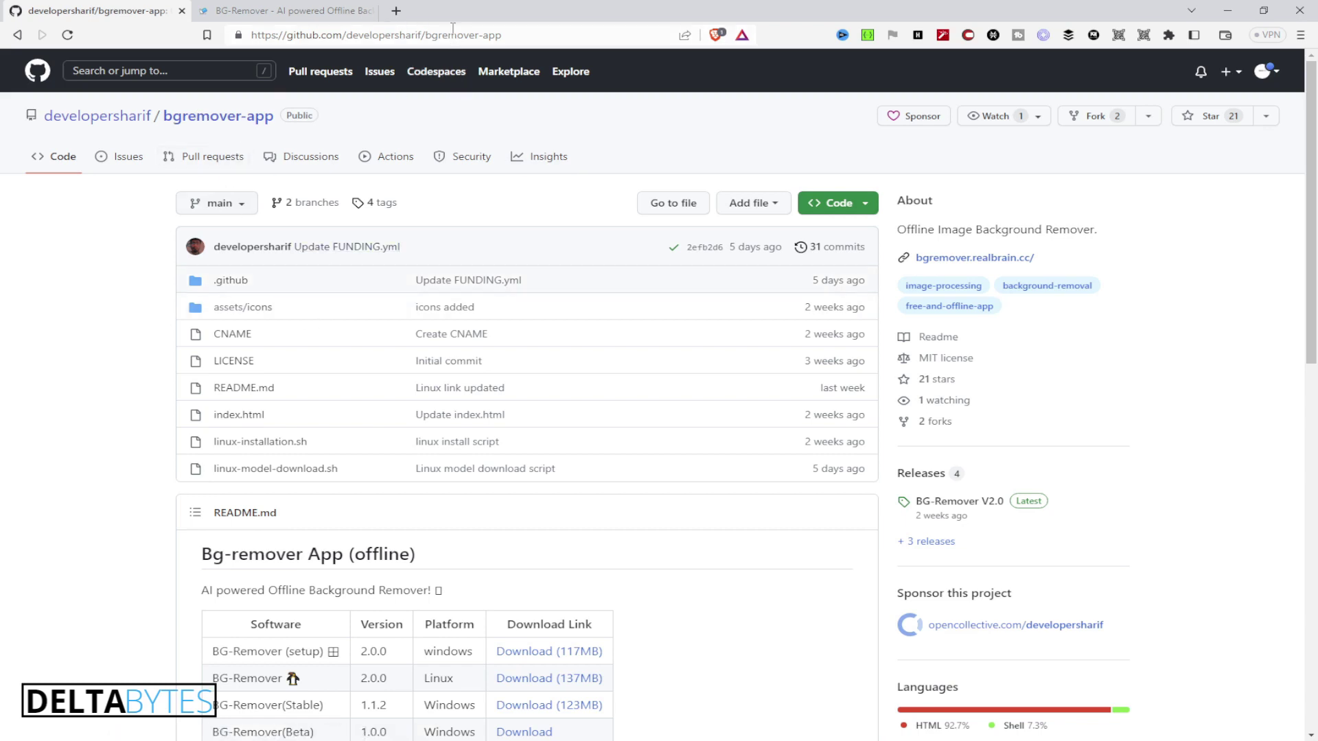
{"action": "left_click", "coordinate": [297, 13]}
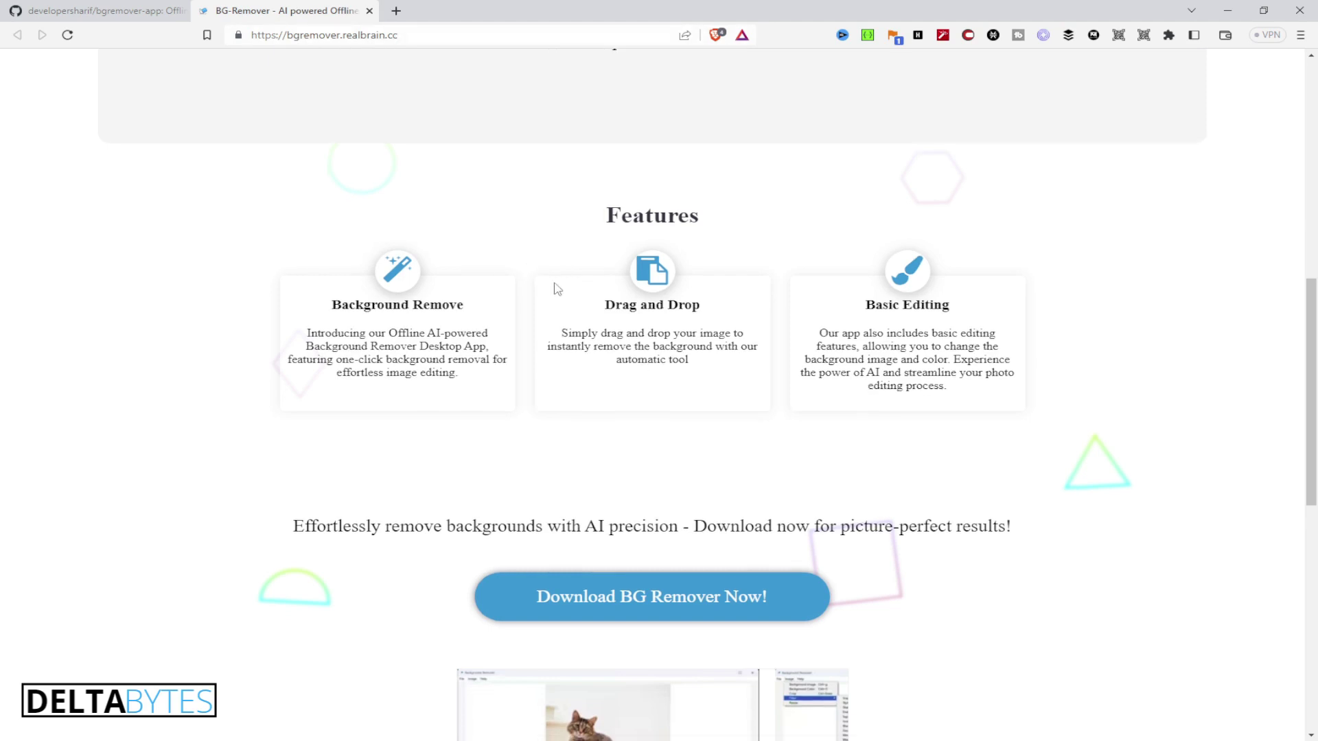
{"action": "scroll", "coordinate": [604, 419], "scroll_direction": "down", "scroll_amount": 2}
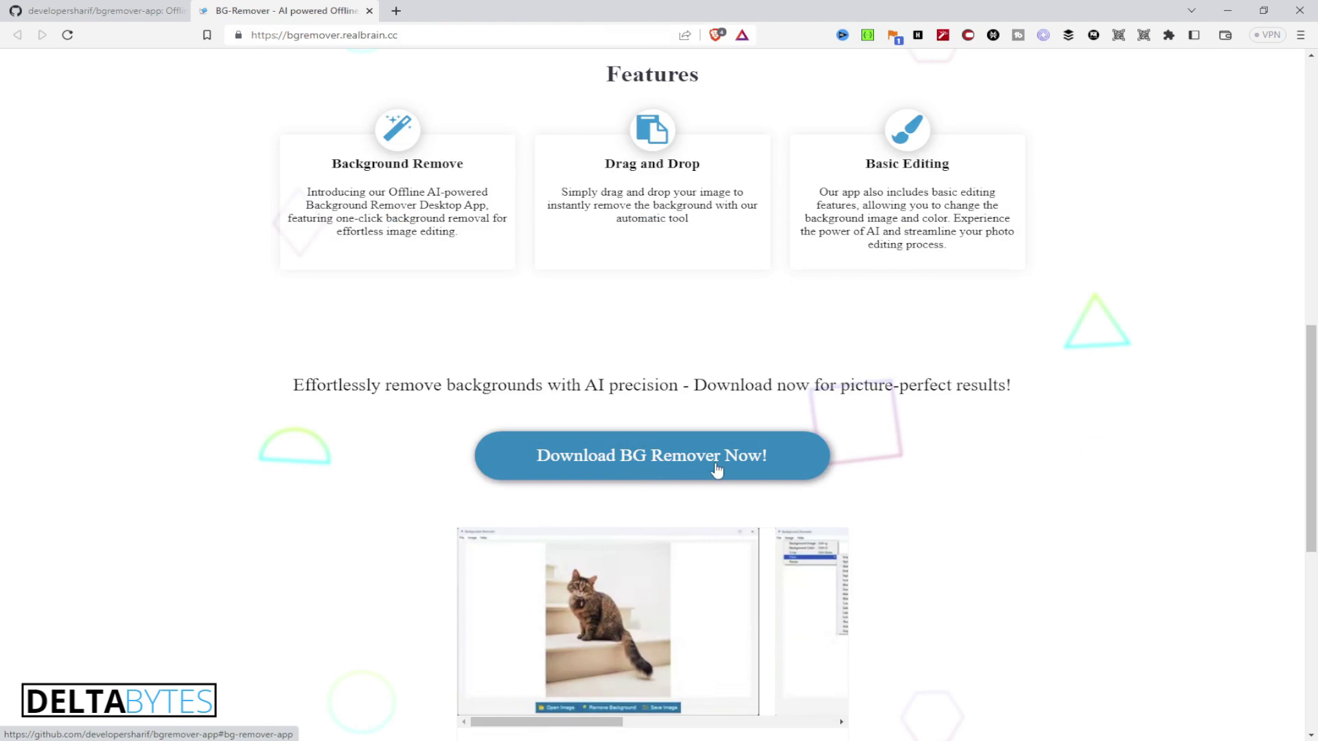
Step: Open the bgremover-app repo via 'Download BG Remover Now!' and scroll to its README download table
{"action": "left_click", "coordinate": [674, 459]}
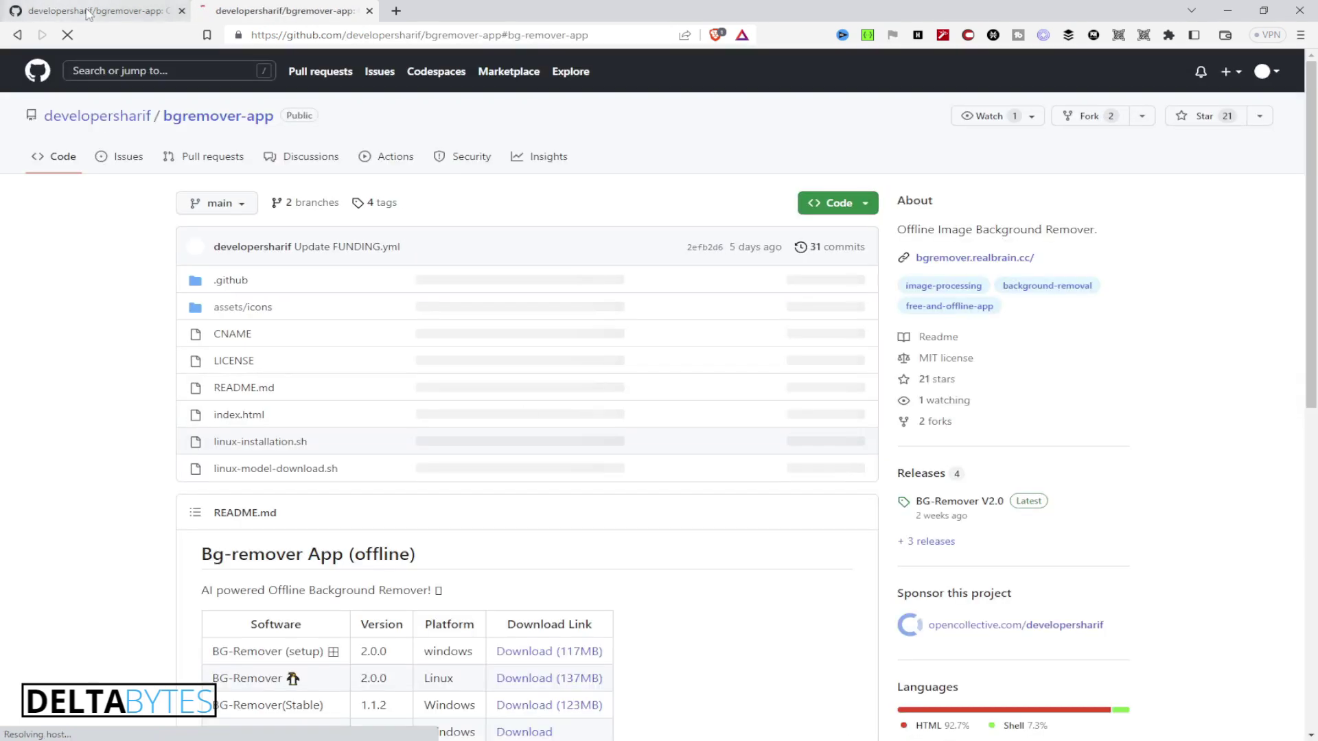
{"action": "left_click", "coordinate": [136, 8]}
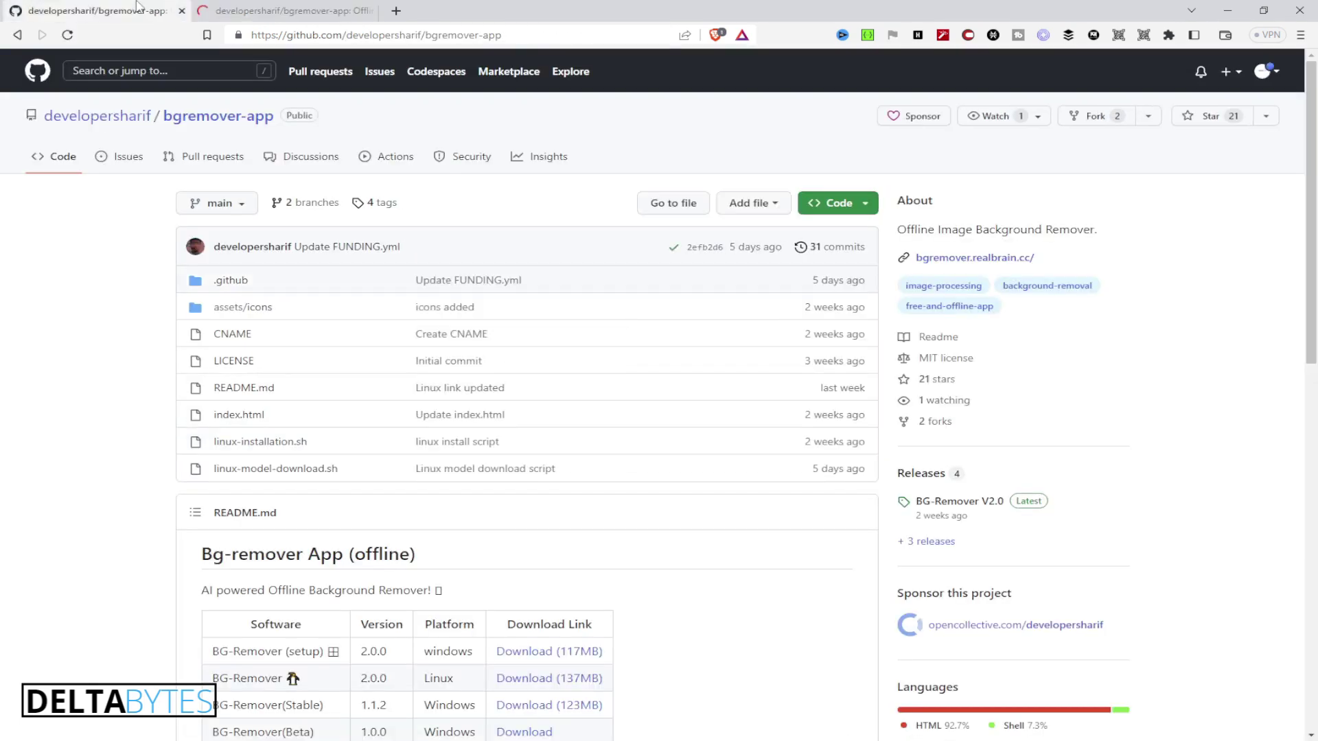
{"action": "left_click", "coordinate": [295, 10]}
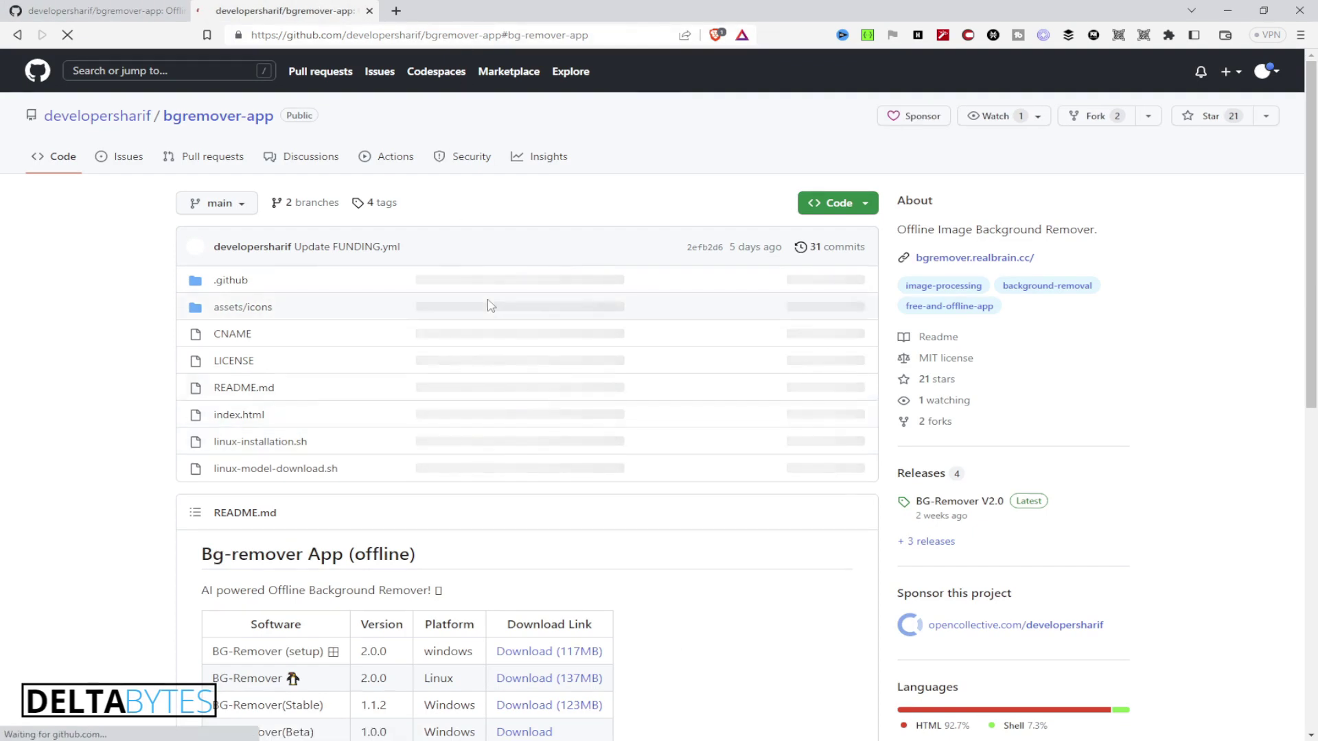
{"action": "scroll", "coordinate": [464, 371], "scroll_direction": "down", "scroll_amount": 3}
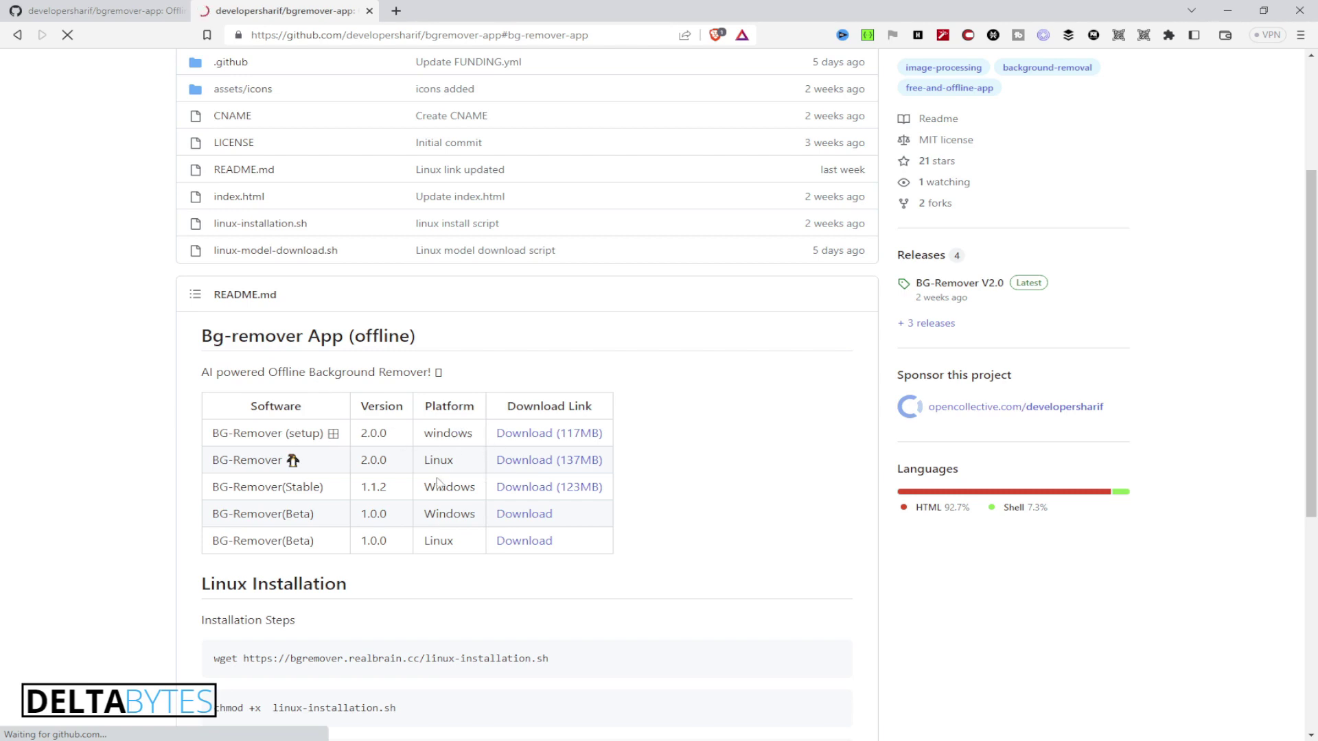
{"action": "scroll", "coordinate": [432, 491], "scroll_direction": "down", "scroll_amount": 2}
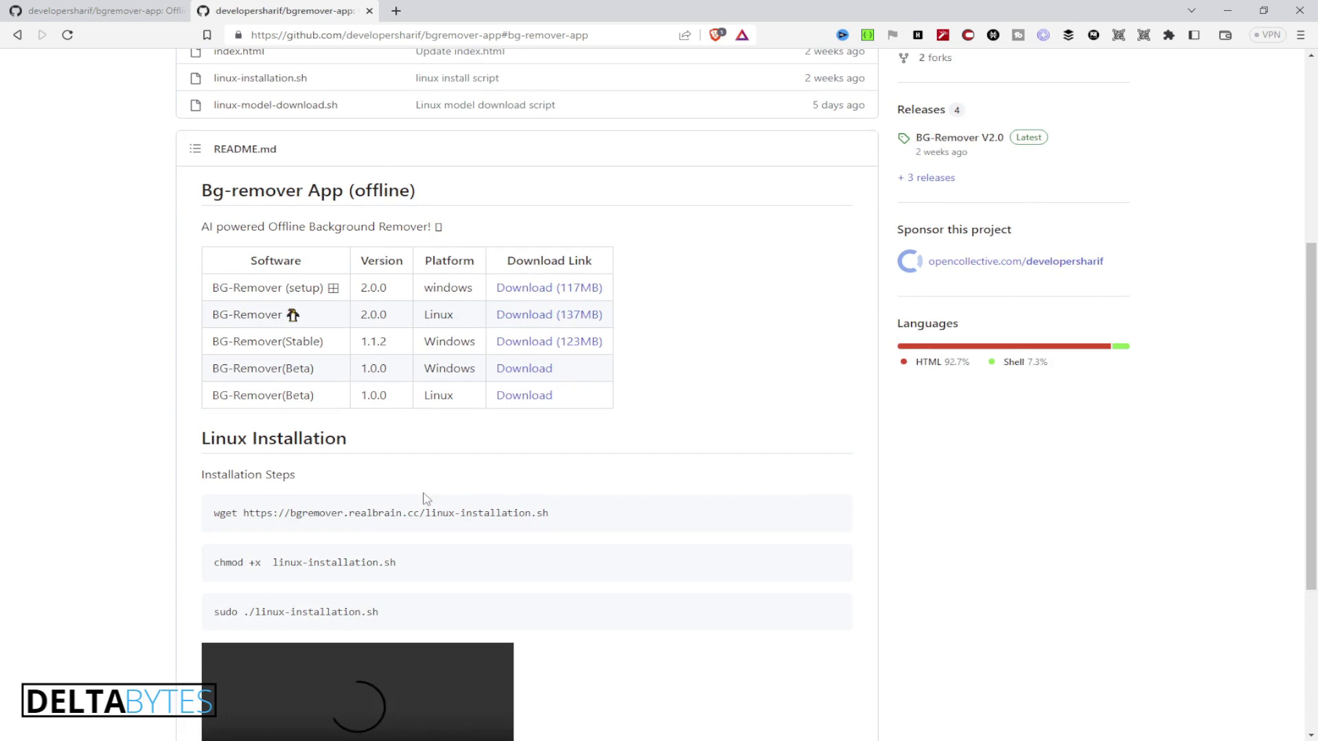
{"action": "scroll", "coordinate": [426, 498], "scroll_direction": "down", "scroll_amount": 7}
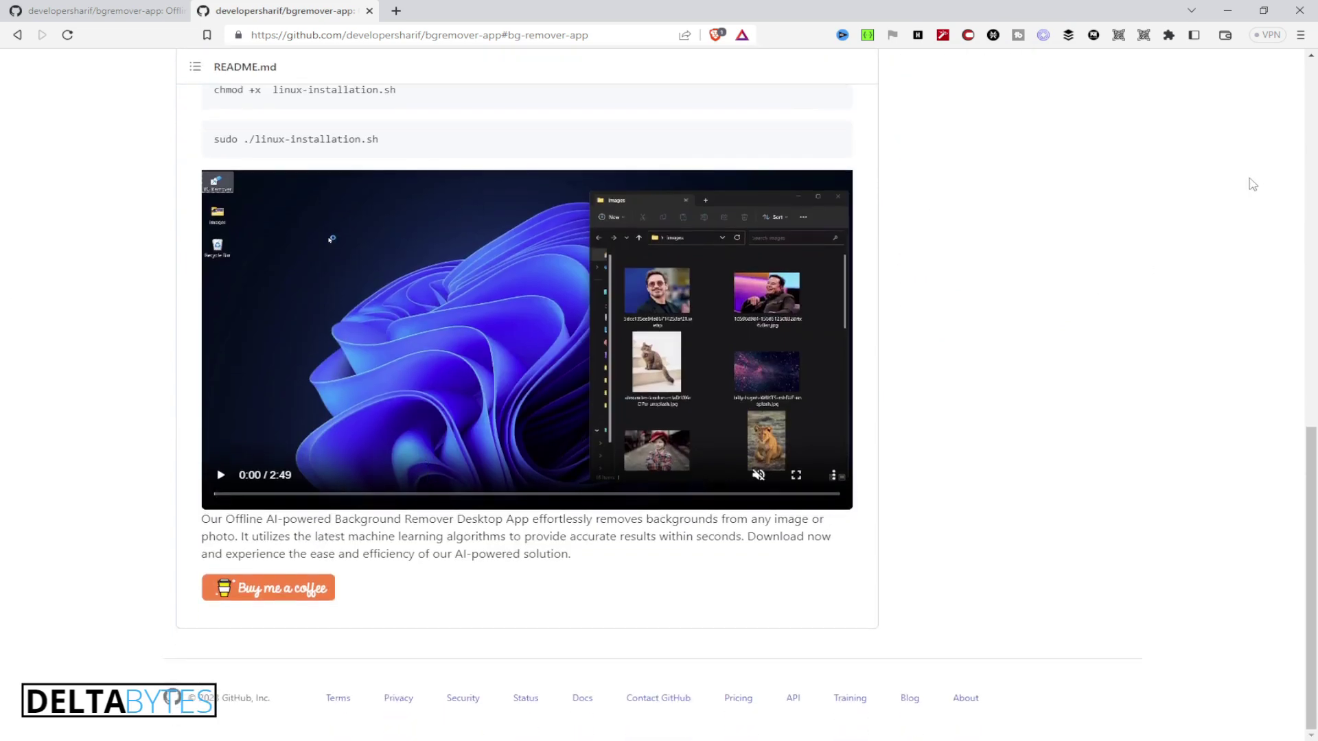
{"action": "left_click", "coordinate": [1309, 202]}
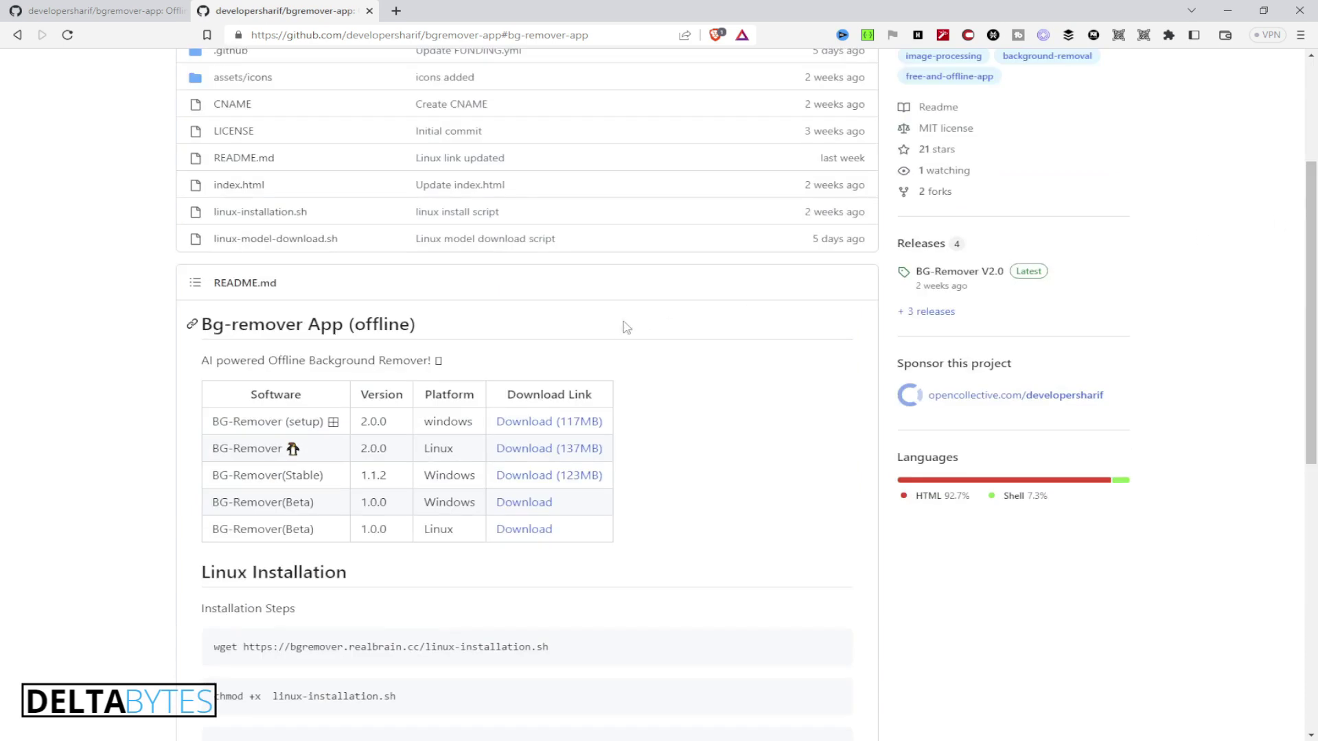
{"action": "scroll", "coordinate": [626, 323], "scroll_direction": "down", "scroll_amount": 2}
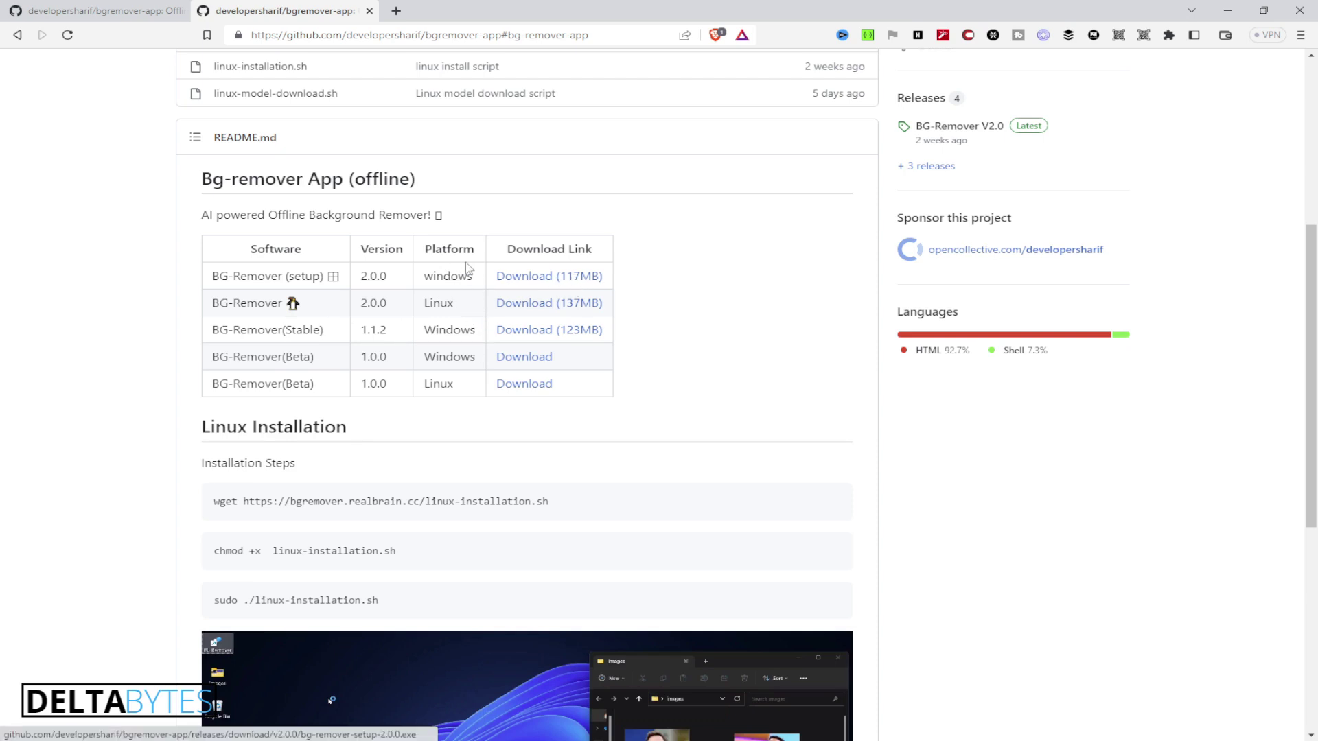
{"action": "left_click", "coordinate": [528, 278]}
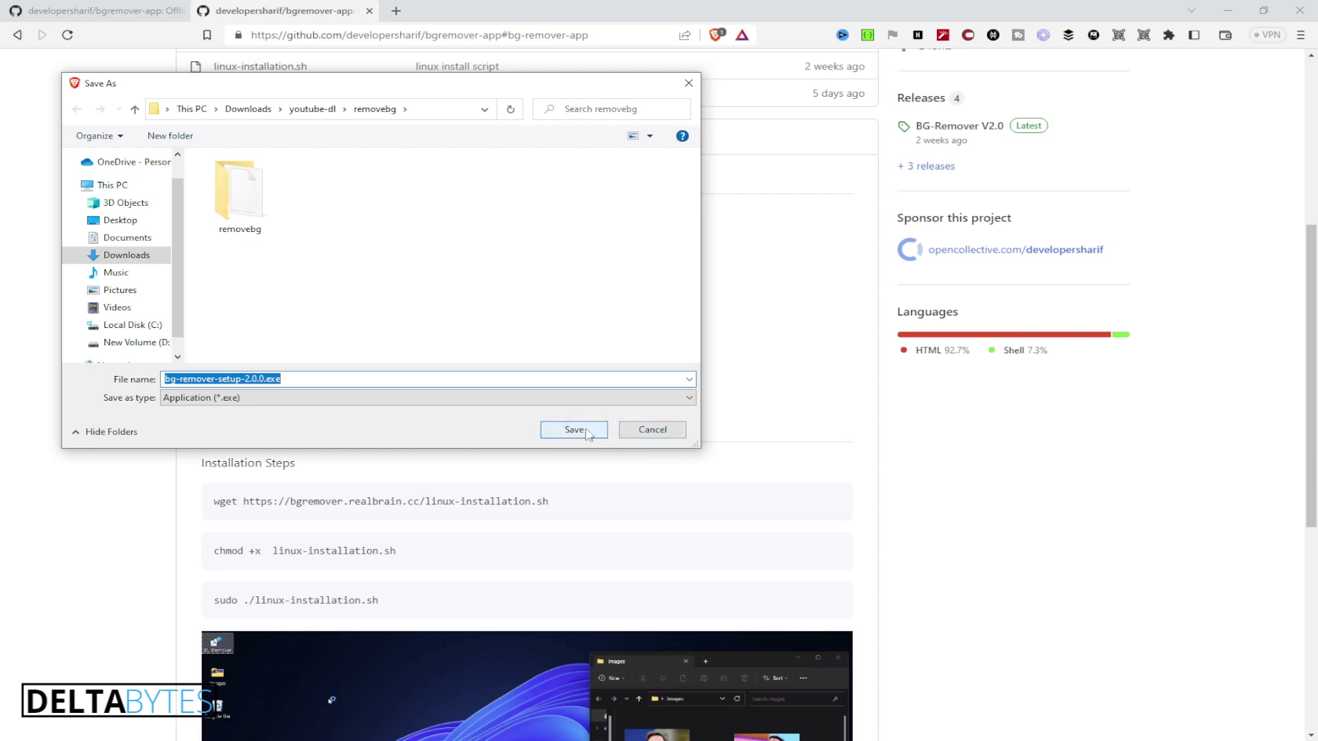
{"action": "left_click", "coordinate": [657, 431]}
{"action": "scroll", "coordinate": [514, 465], "scroll_direction": "down", "scroll_amount": 5}
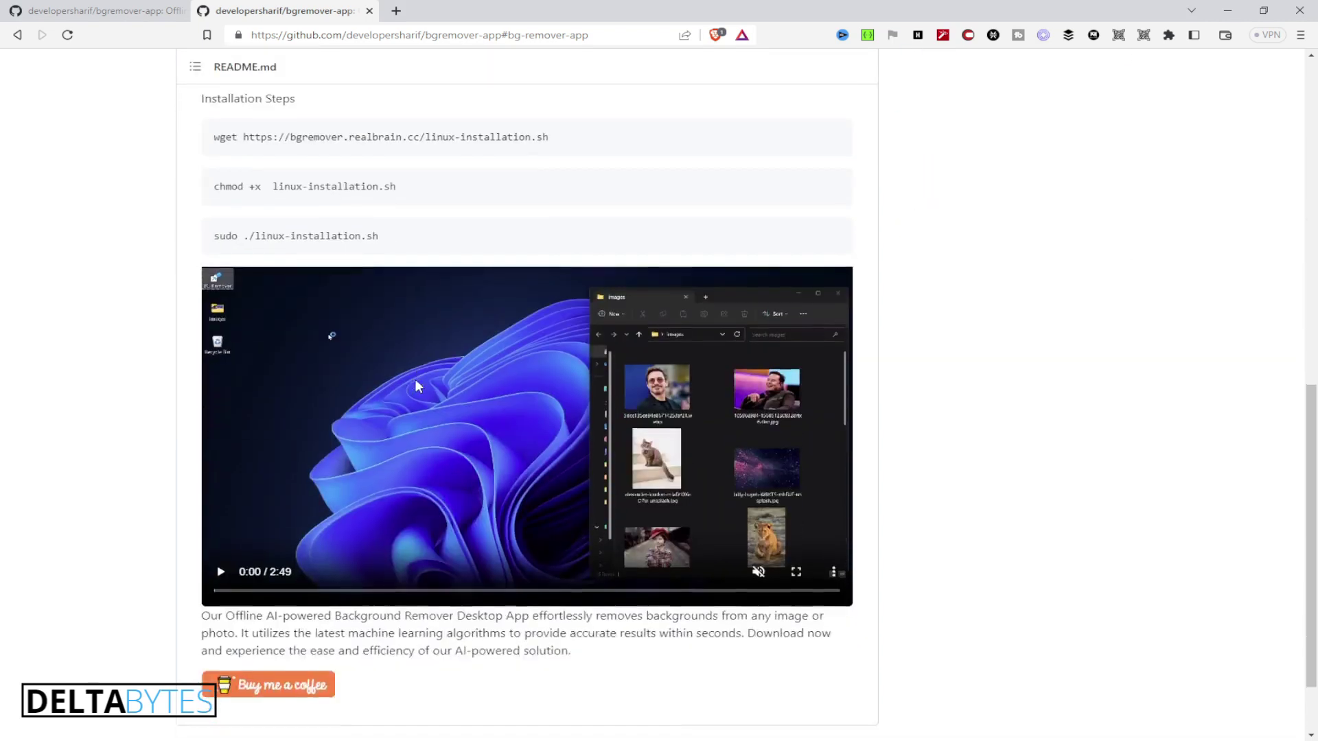
{"action": "left_click", "coordinate": [1315, 96]}
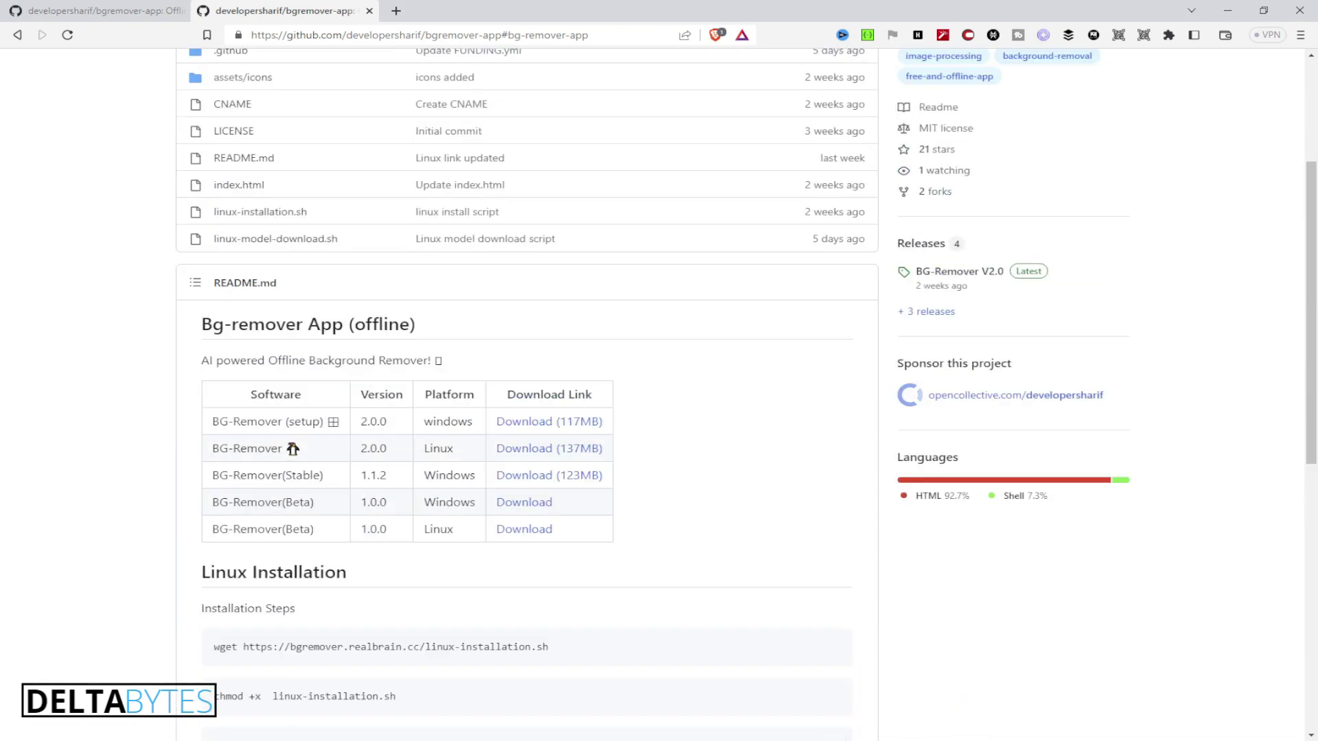
Step: Run bg-remover-setup-2.0.0.exe from the Downloads folder, then minimize File Explorer
{"action": "key", "text": "super+e"}
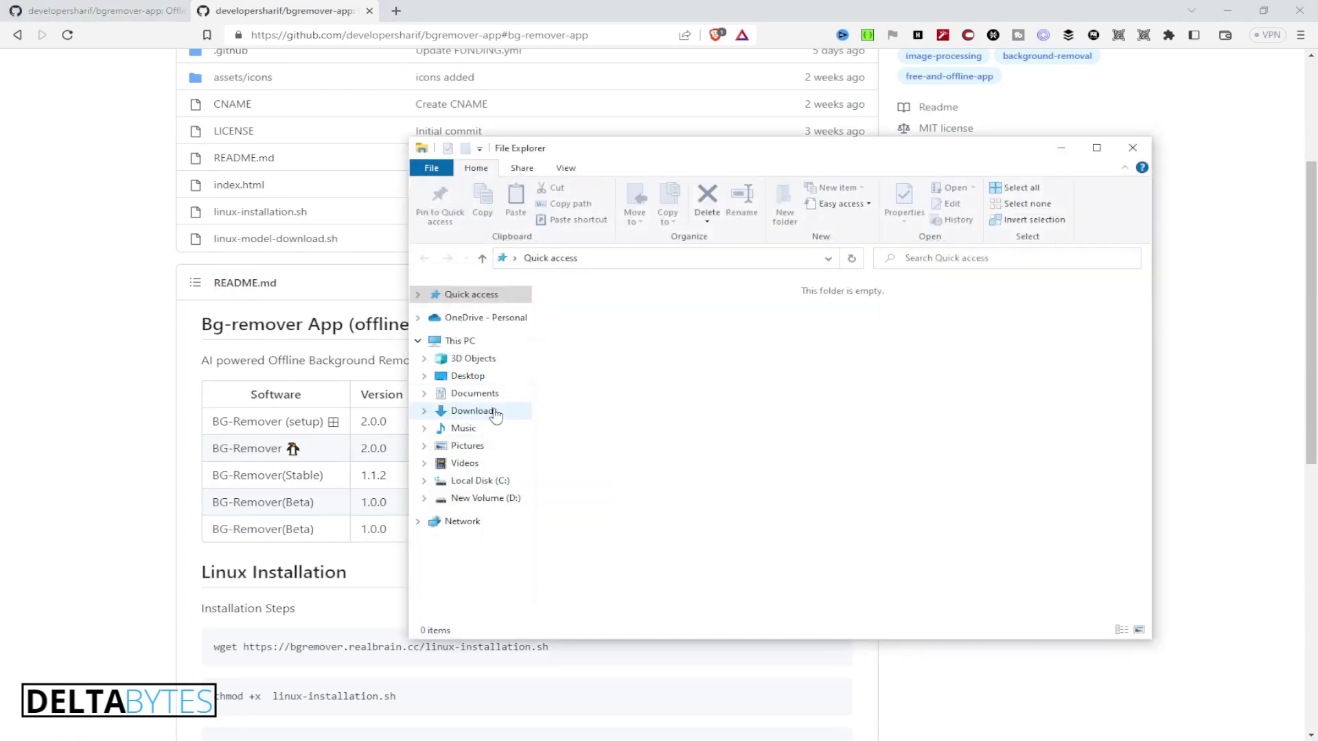
{"action": "left_click", "coordinate": [473, 410]}
{"action": "left_click_drag", "start_coordinate": [740, 152], "coordinate": [609, 134]}
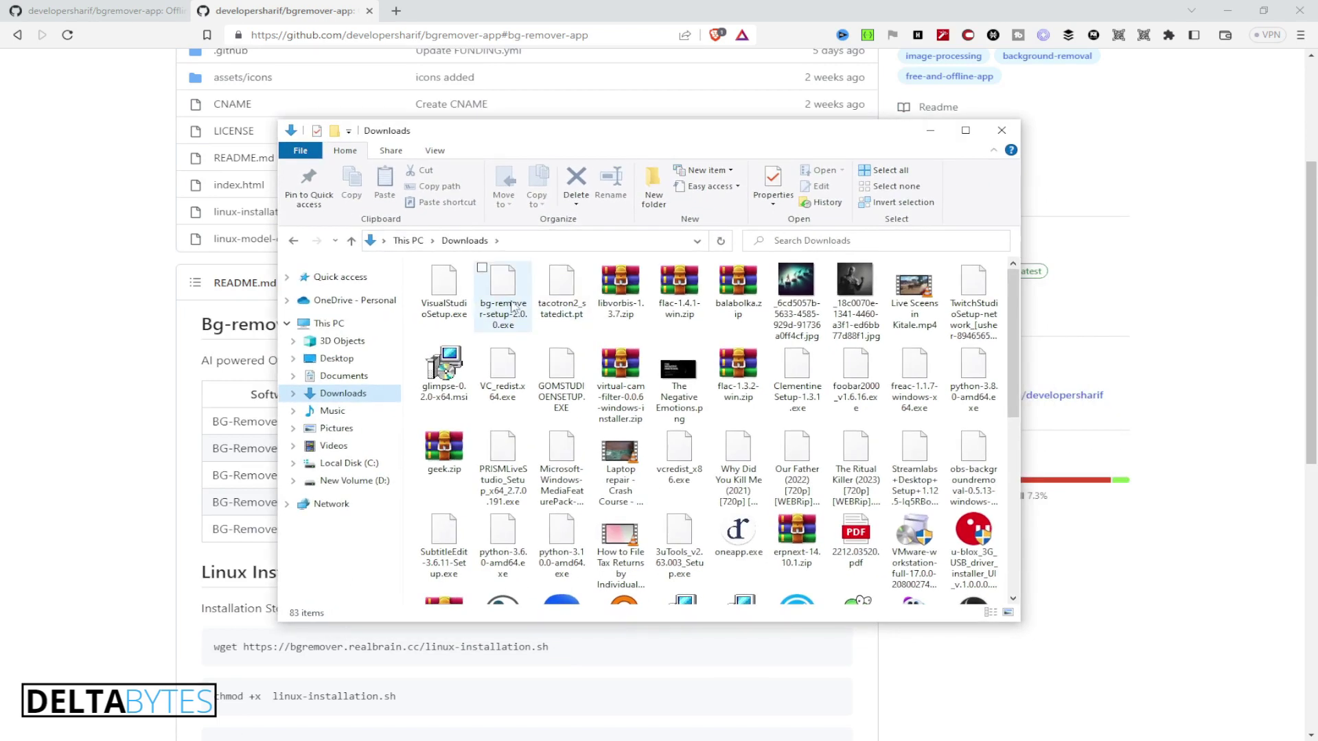
{"action": "left_click", "coordinate": [511, 303]}
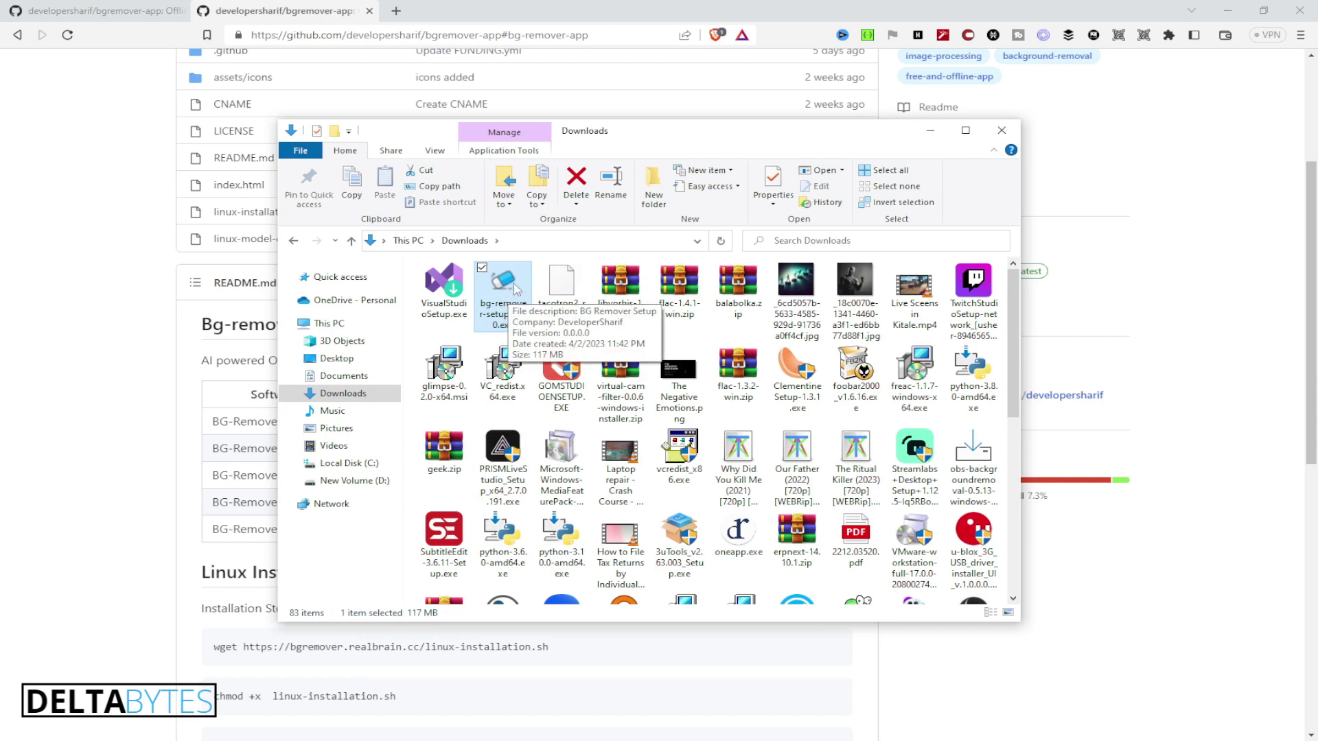
{"action": "left_click", "coordinate": [929, 130]}
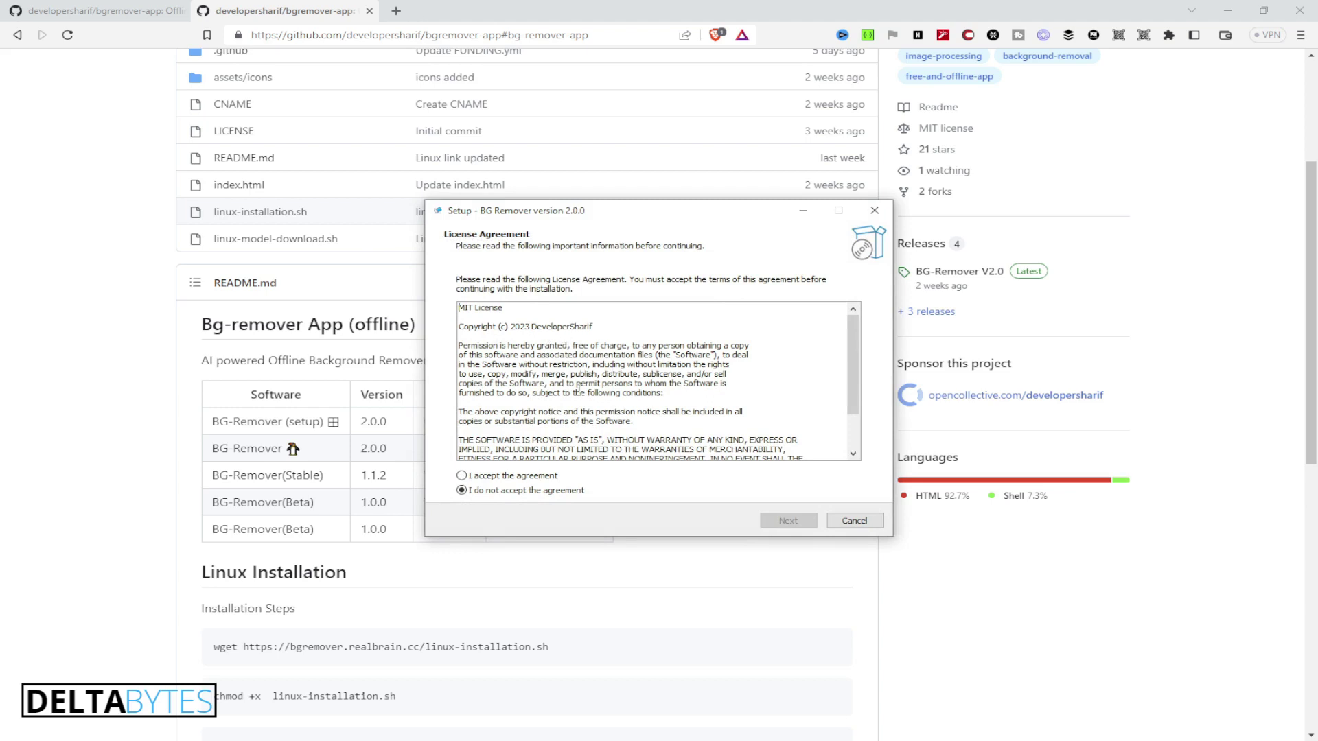
Step: Accept the MIT license, keep the desktop shortcut, install BG Remover 2.0.0 and finish with Launch enabled
{"action": "scroll", "coordinate": [607, 396], "scroll_direction": "down", "scroll_amount": 2}
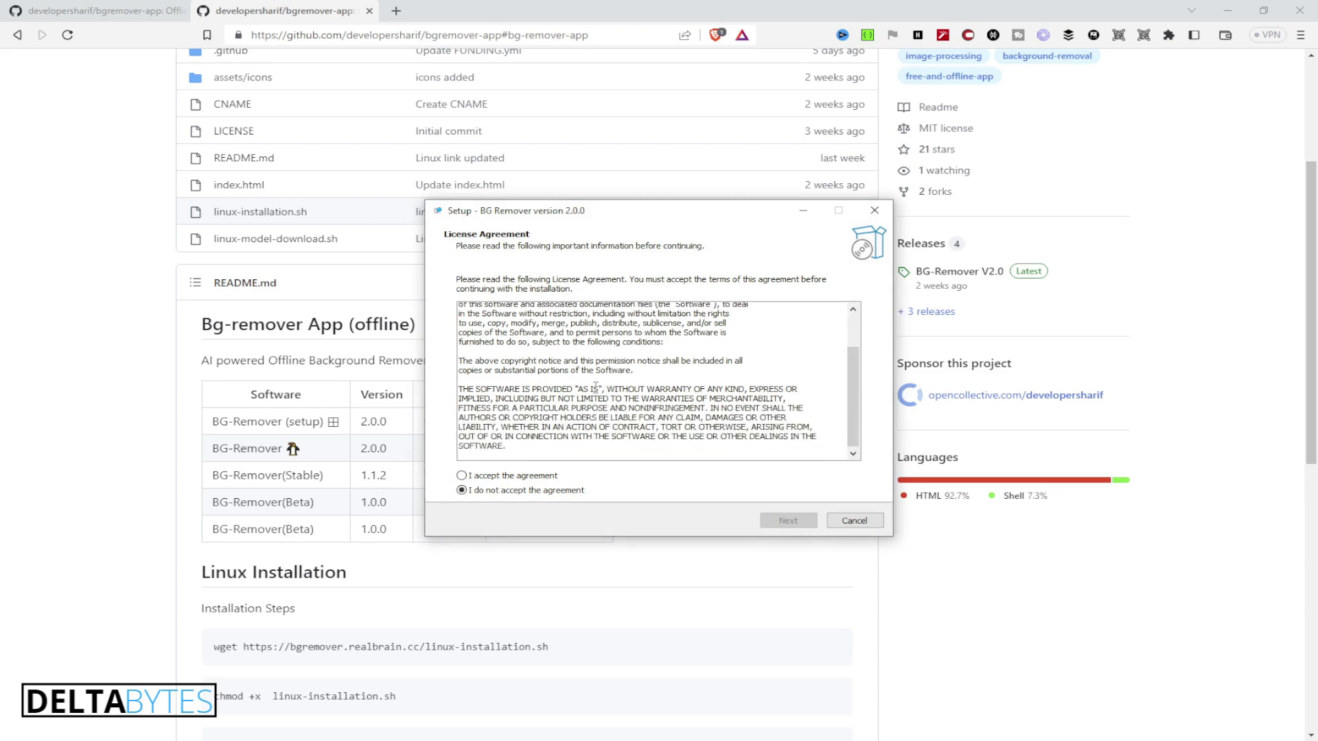
{"action": "left_click", "coordinate": [527, 477]}
{"action": "left_click", "coordinate": [782, 521]}
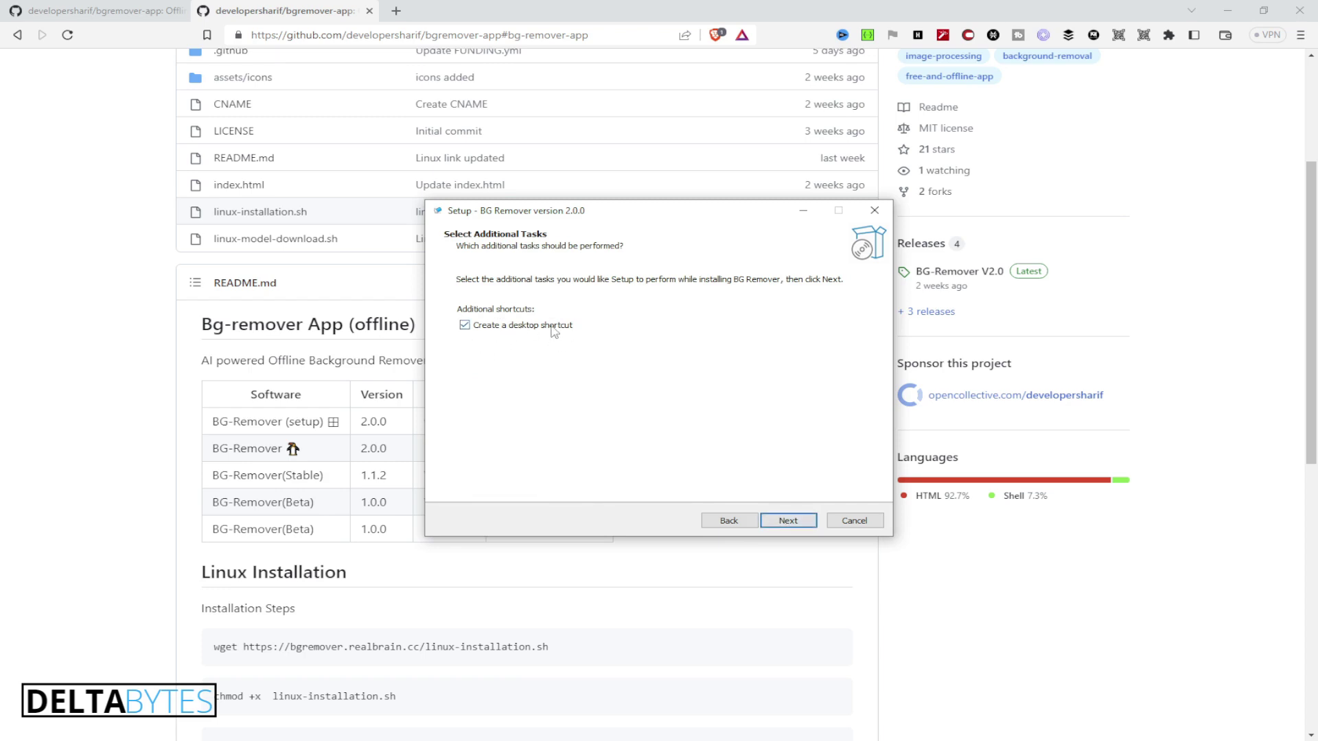
{"action": "left_click", "coordinate": [793, 523]}
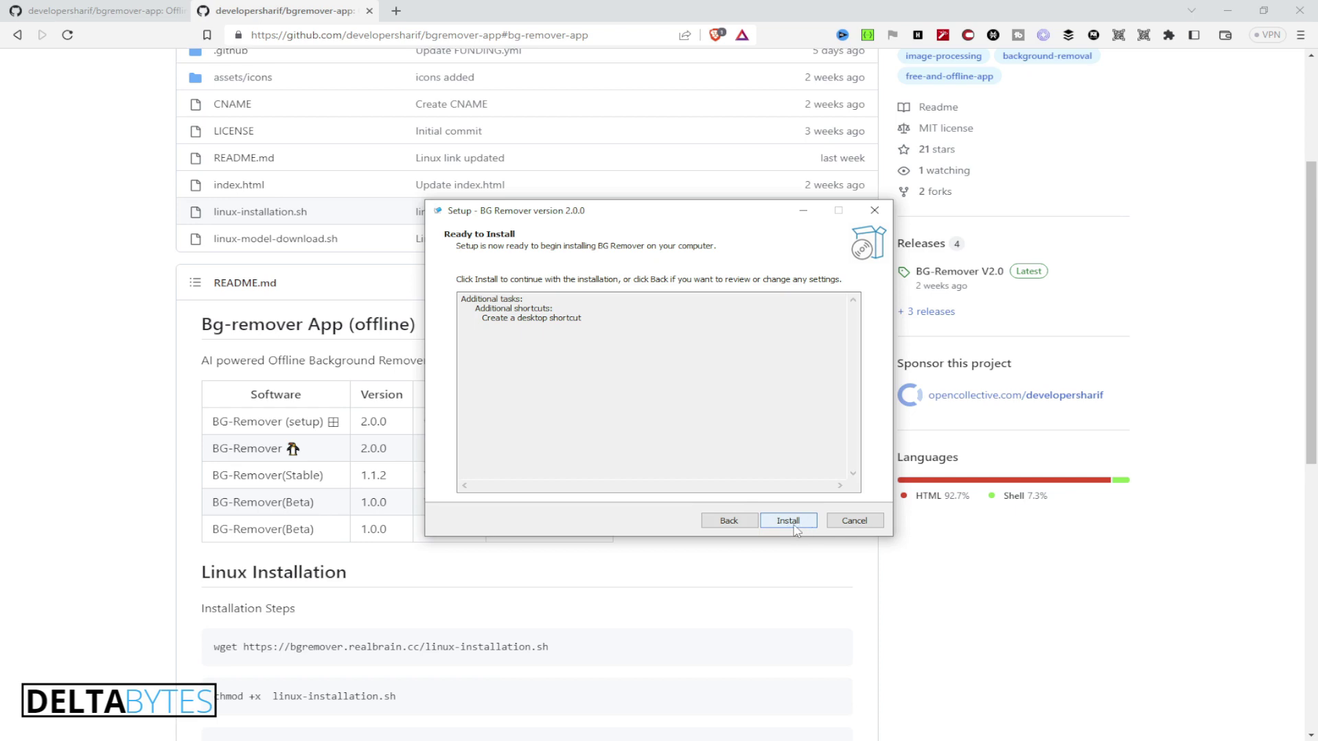
{"action": "left_click", "coordinate": [789, 523]}
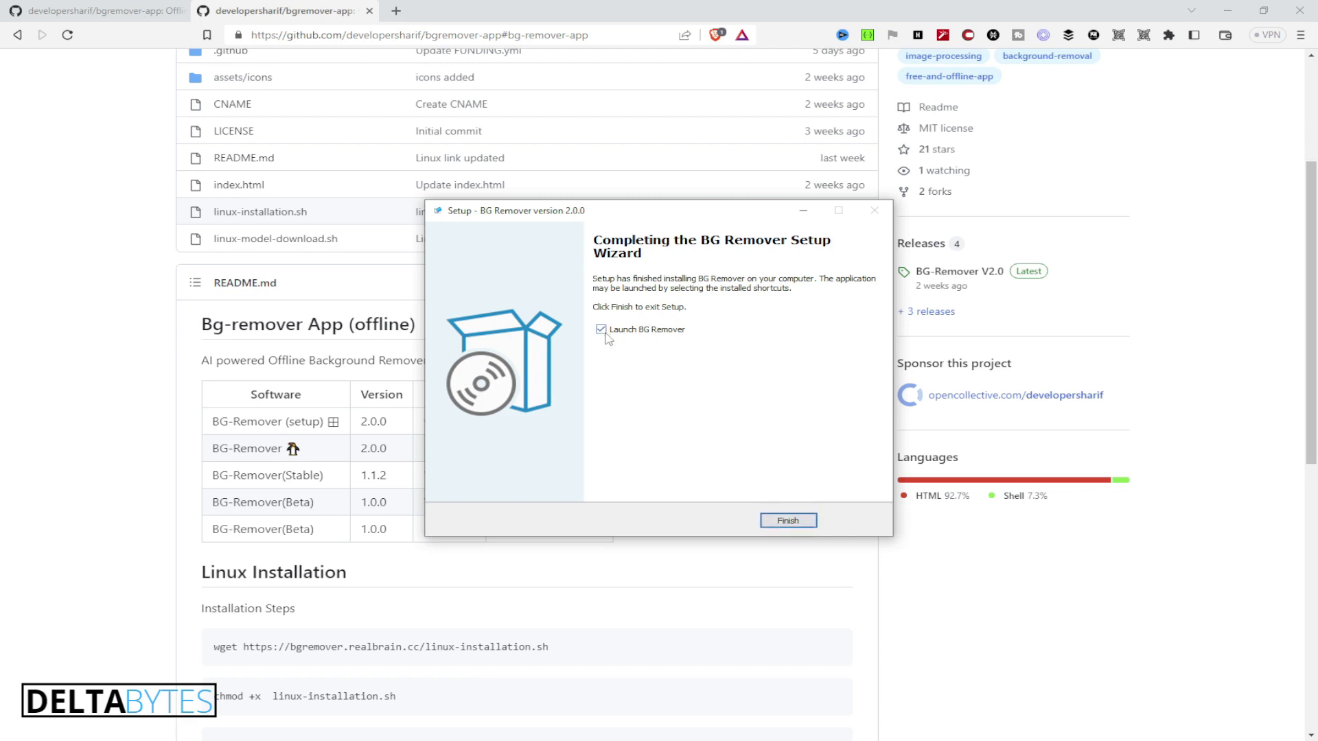
{"action": "left_click", "coordinate": [782, 521]}
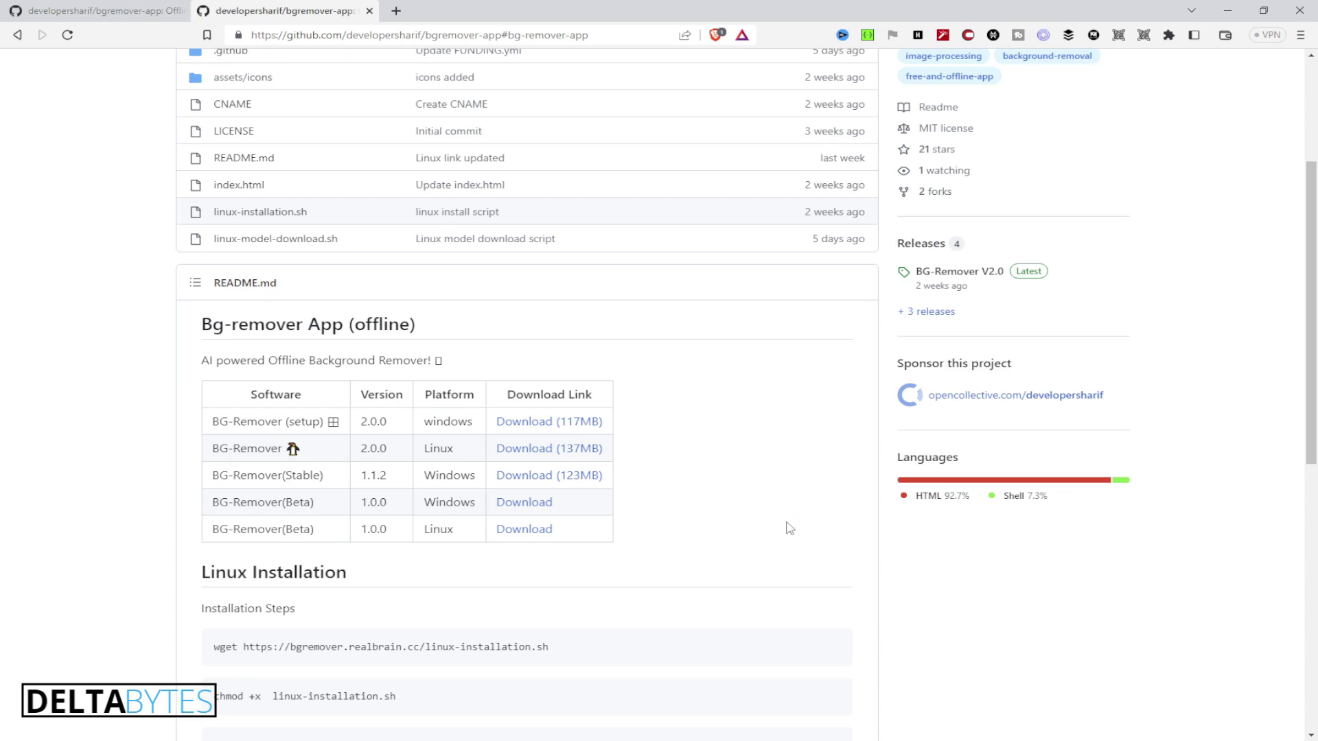
{"action": "left_click_drag", "start_coordinate": [352, 91], "coordinate": [579, 96]}
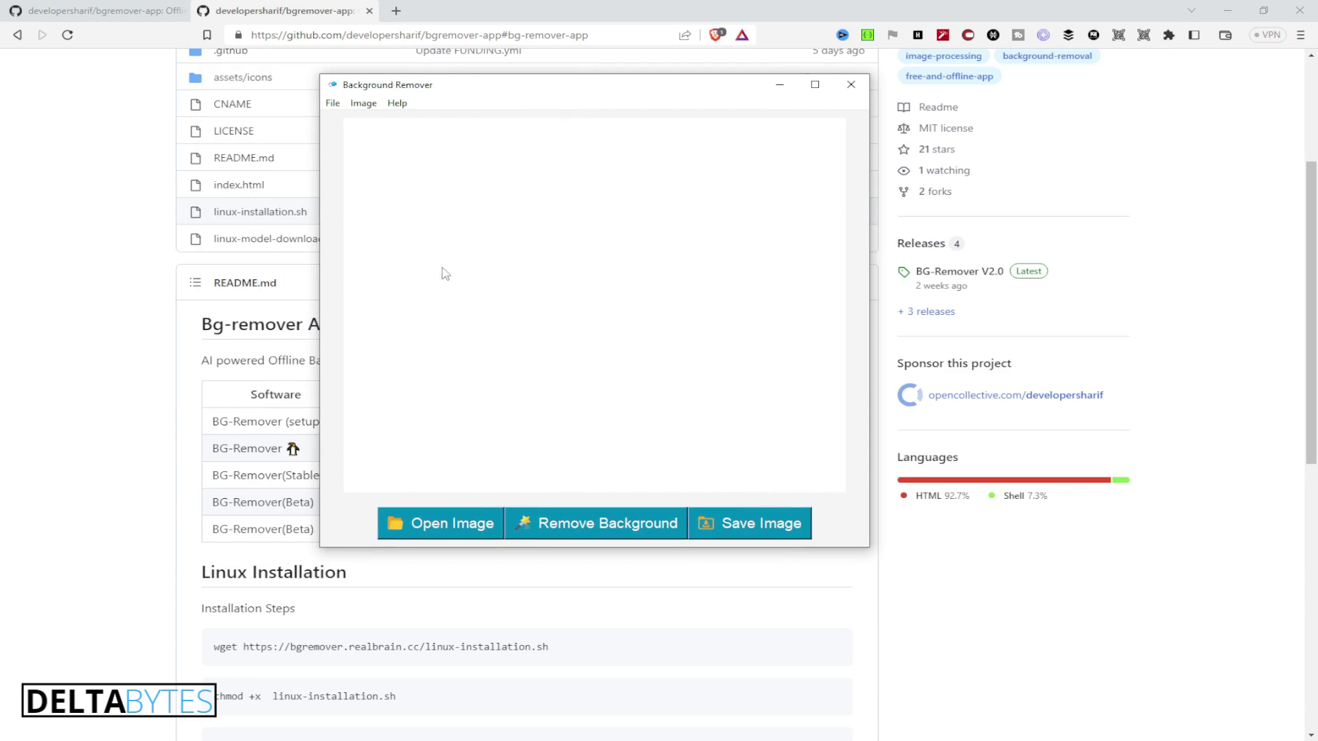
{"action": "left_click", "coordinate": [824, 92]}
{"action": "left_click", "coordinate": [13, 25]}
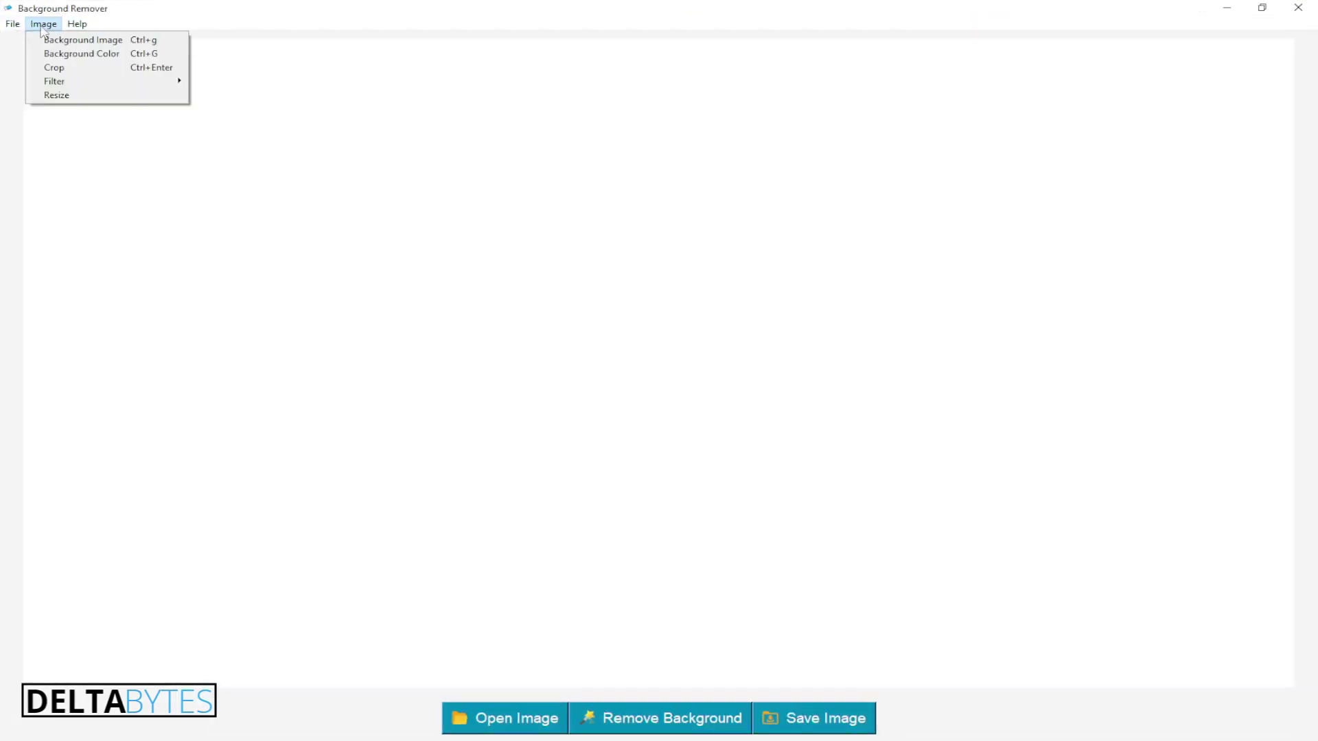
{"action": "mouse_move", "coordinate": [77, 24]}
{"action": "left_click", "coordinate": [316, 160]}
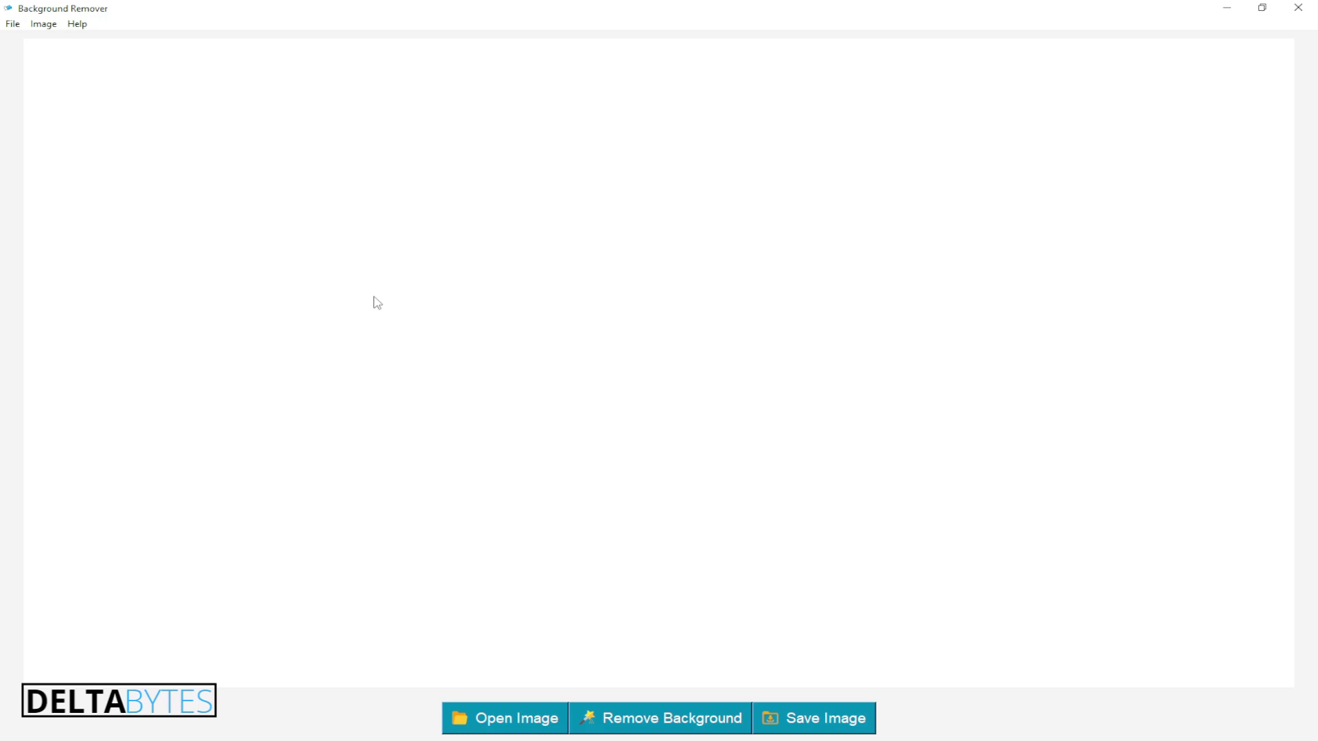
{"action": "left_click", "coordinate": [43, 24]}
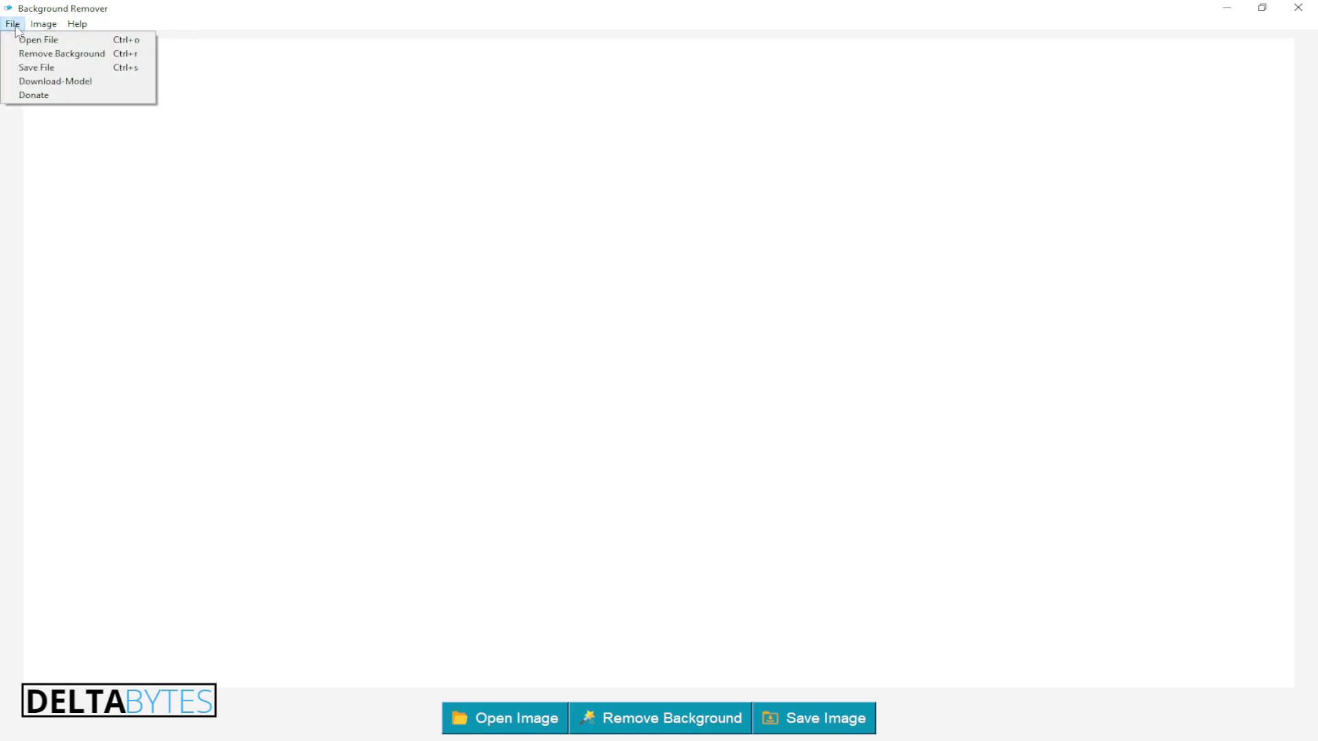
{"action": "mouse_move", "coordinate": [12, 25]}
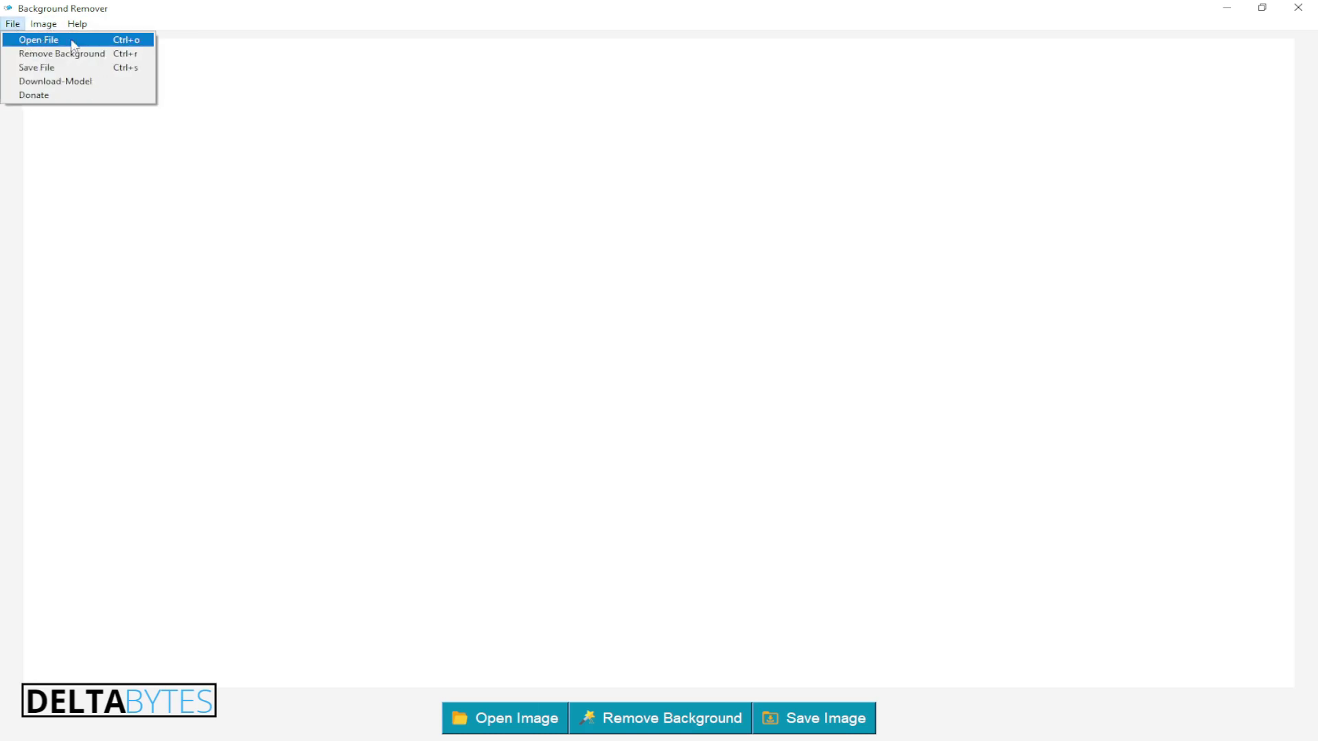
Step: Open girl-g0d562d51c_1920.jpg in BG-Remover
{"action": "left_click", "coordinate": [46, 43]}
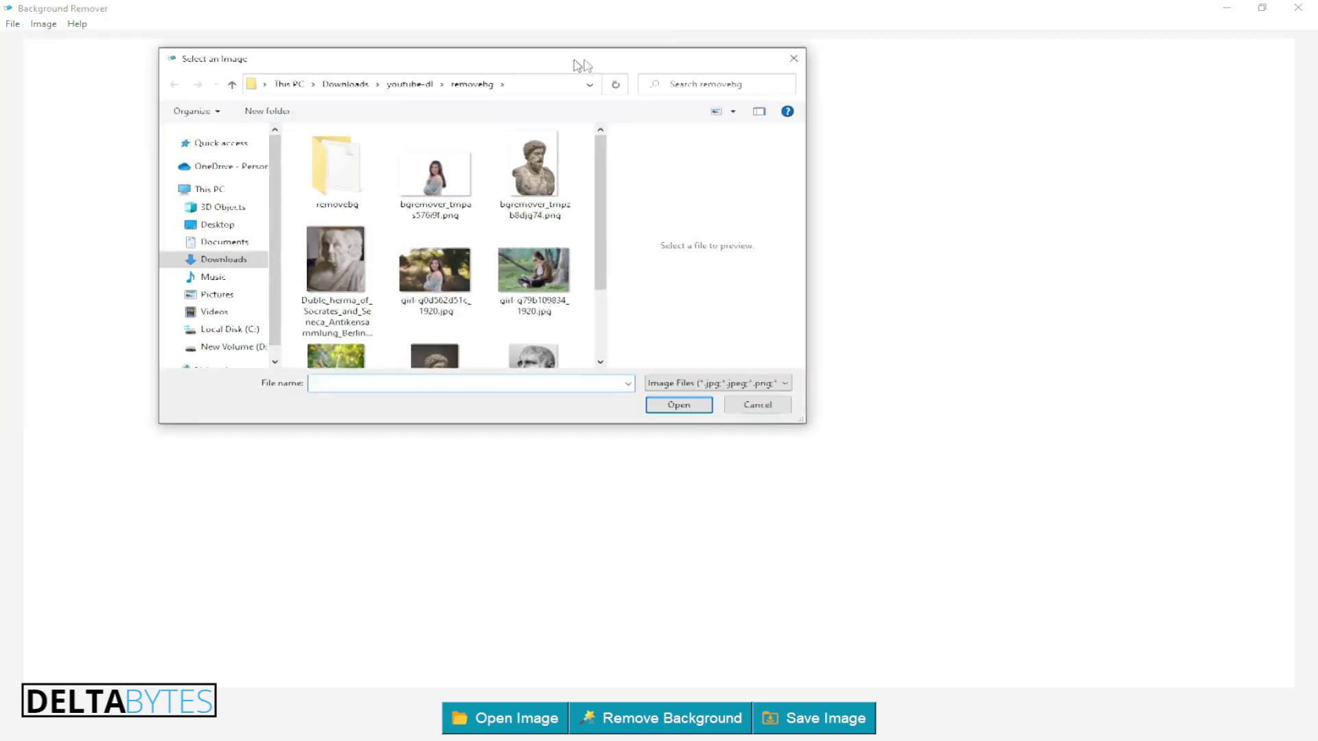
{"action": "scroll", "coordinate": [522, 252], "scroll_direction": "down", "scroll_amount": 1}
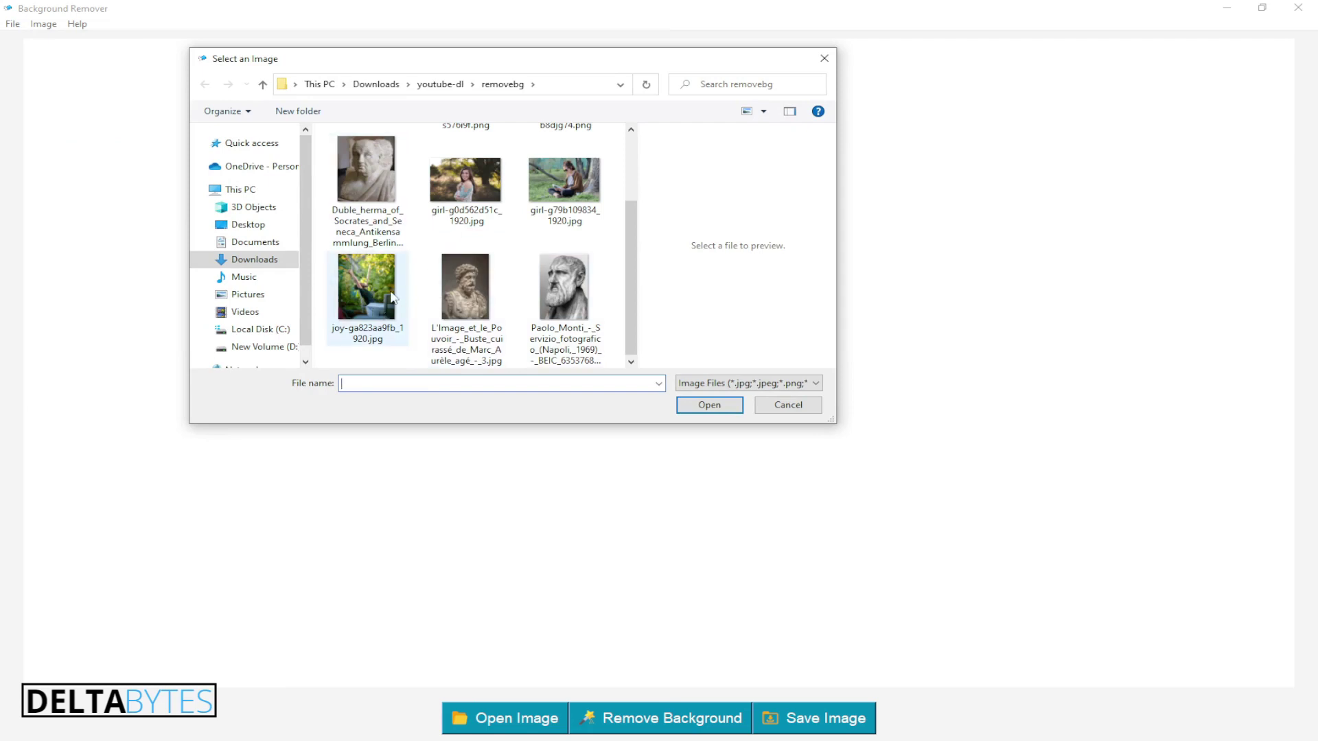
{"action": "left_click", "coordinate": [463, 216]}
{"action": "left_click", "coordinate": [714, 409]}
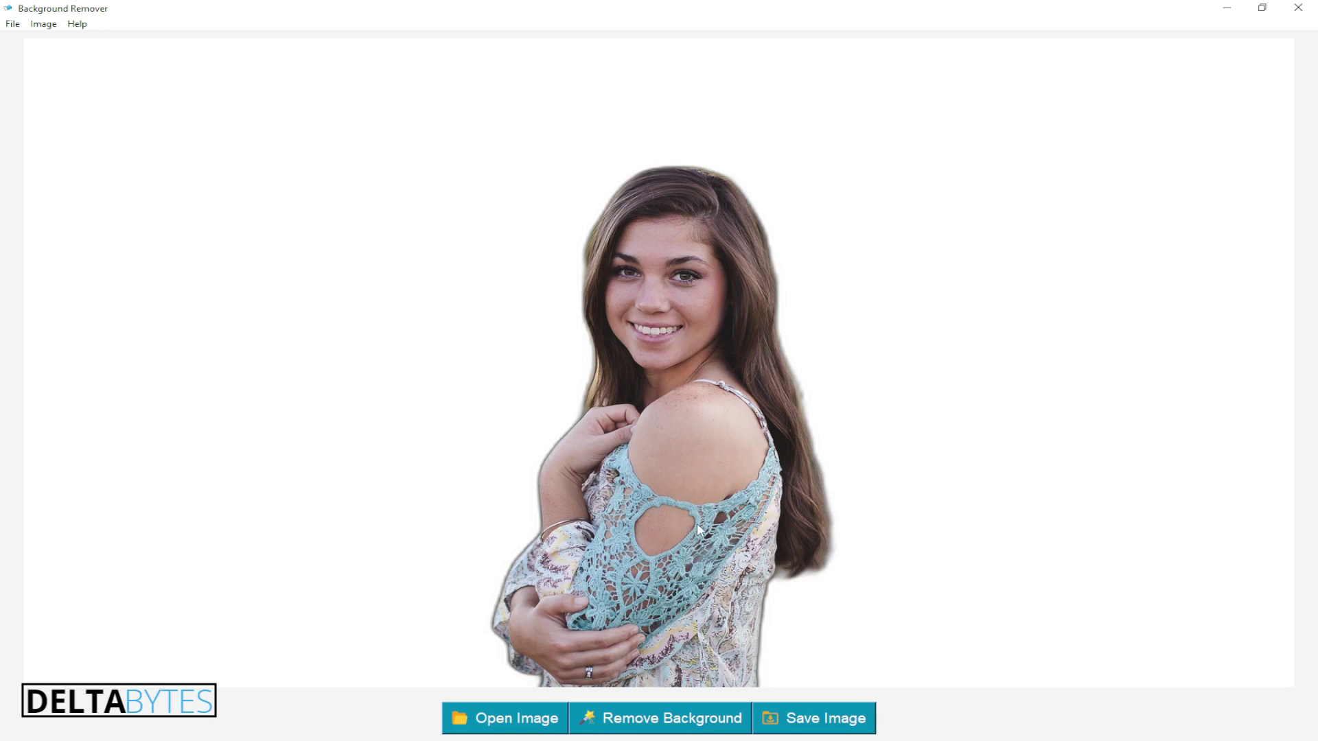
Step: Browse the File menu twice, closing it without choosing a command
{"action": "left_click", "coordinate": [11, 24]}
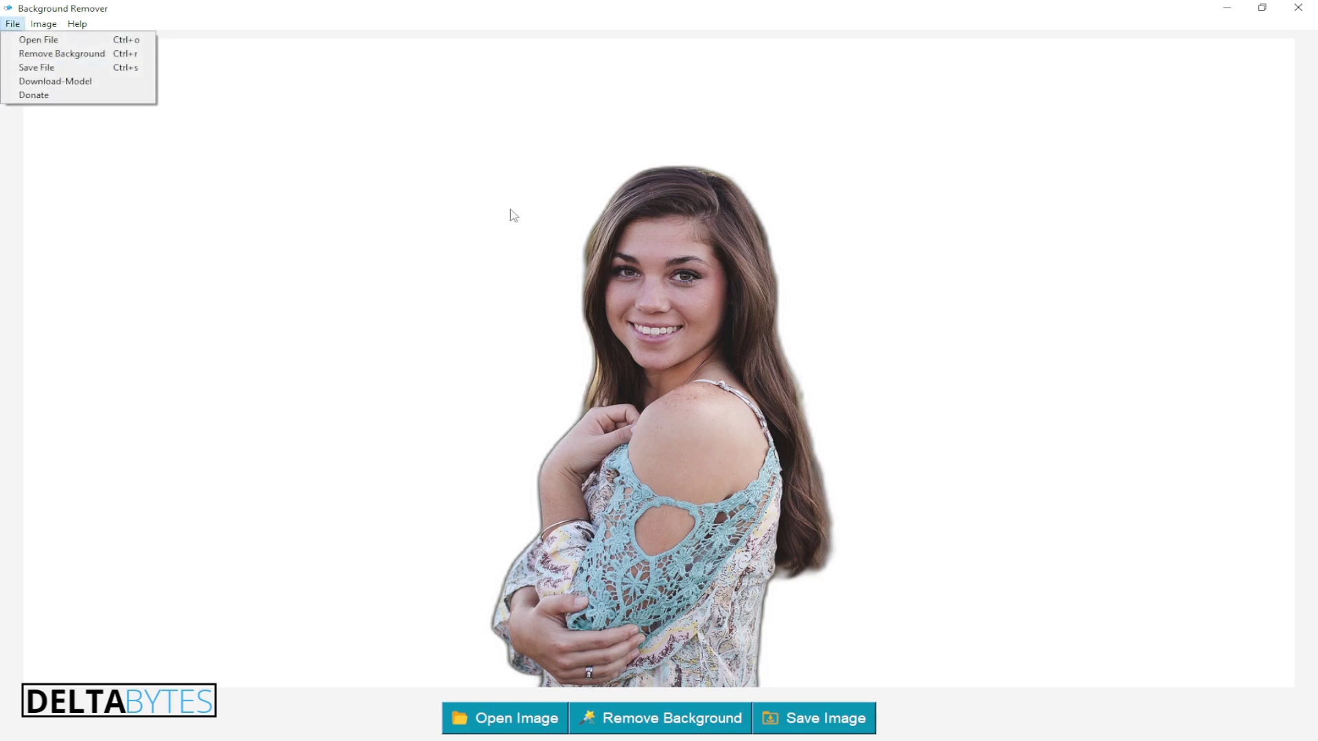
{"action": "left_click", "coordinate": [282, 278]}
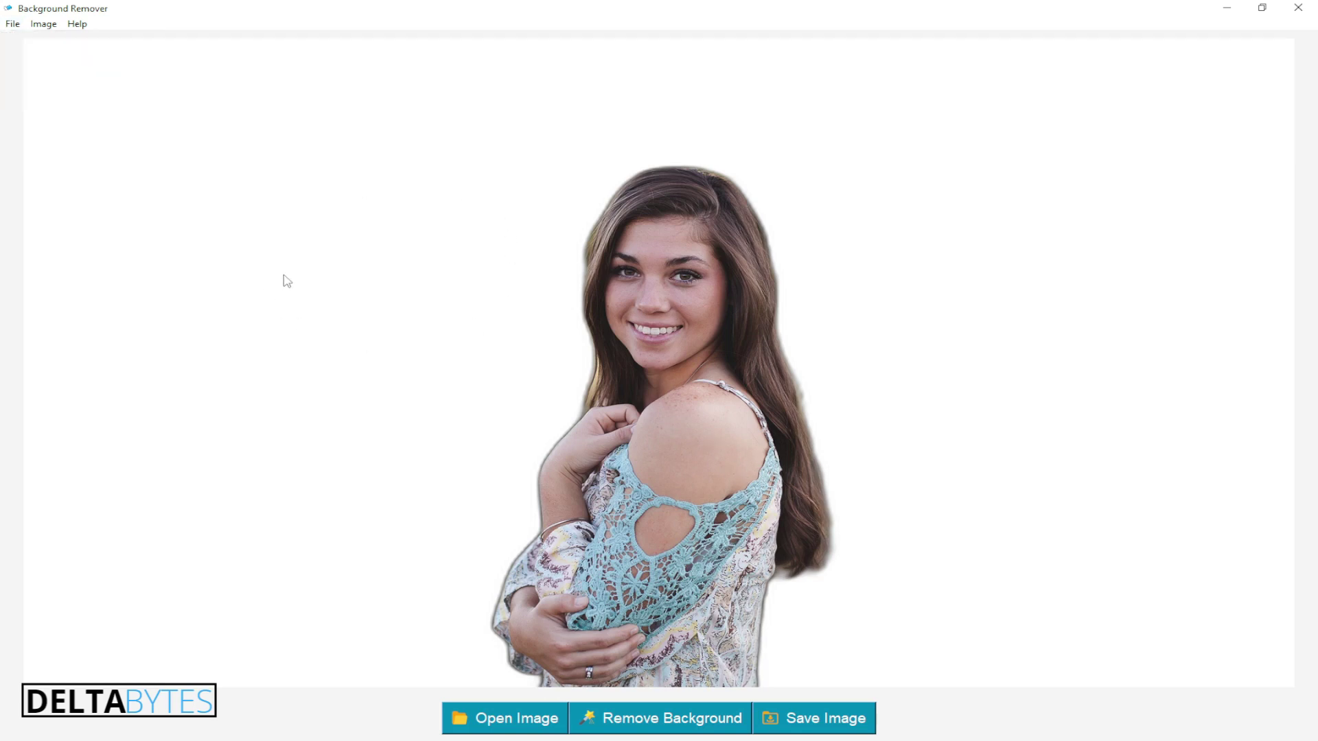
{"action": "left_click", "coordinate": [14, 24]}
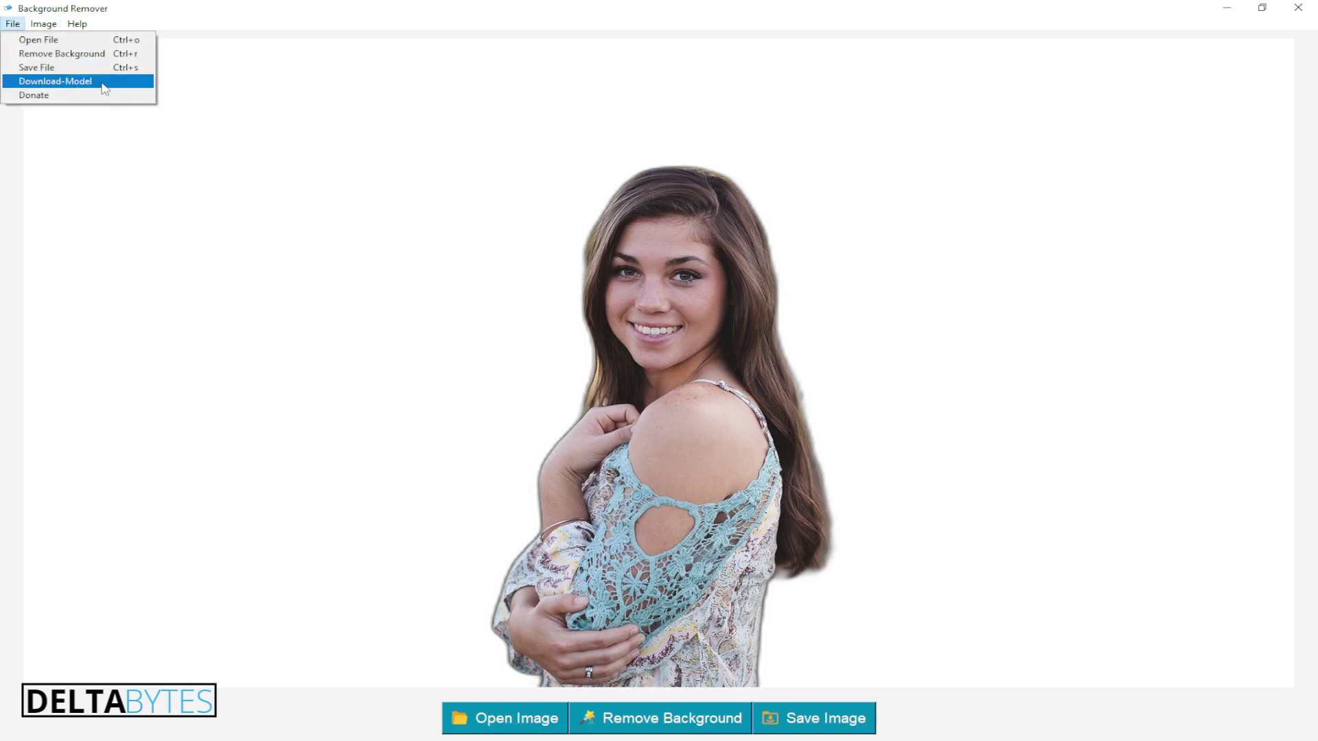
{"action": "left_click", "coordinate": [450, 226]}
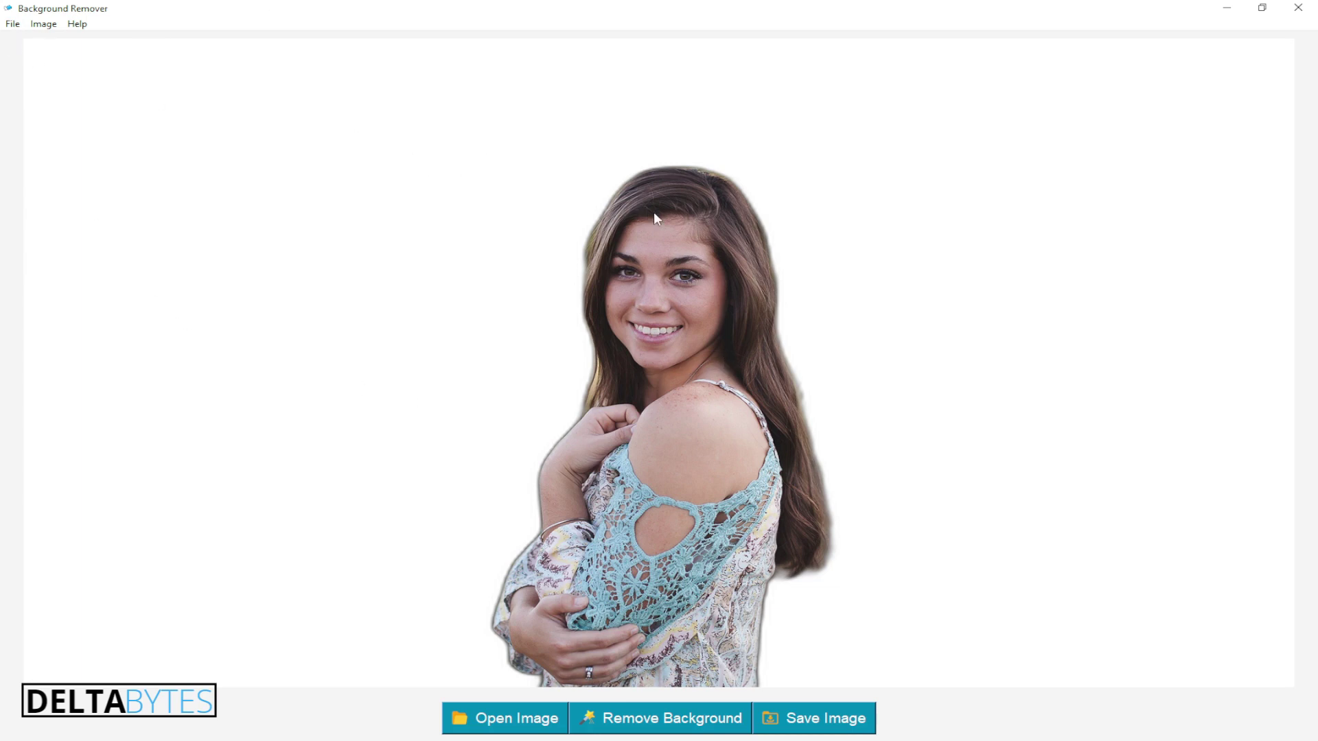
Step: Open the joy-ga823aa9fb_1920.jpg garden photo via File > Open File
{"action": "left_click", "coordinate": [13, 25]}
{"action": "left_click", "coordinate": [22, 41]}
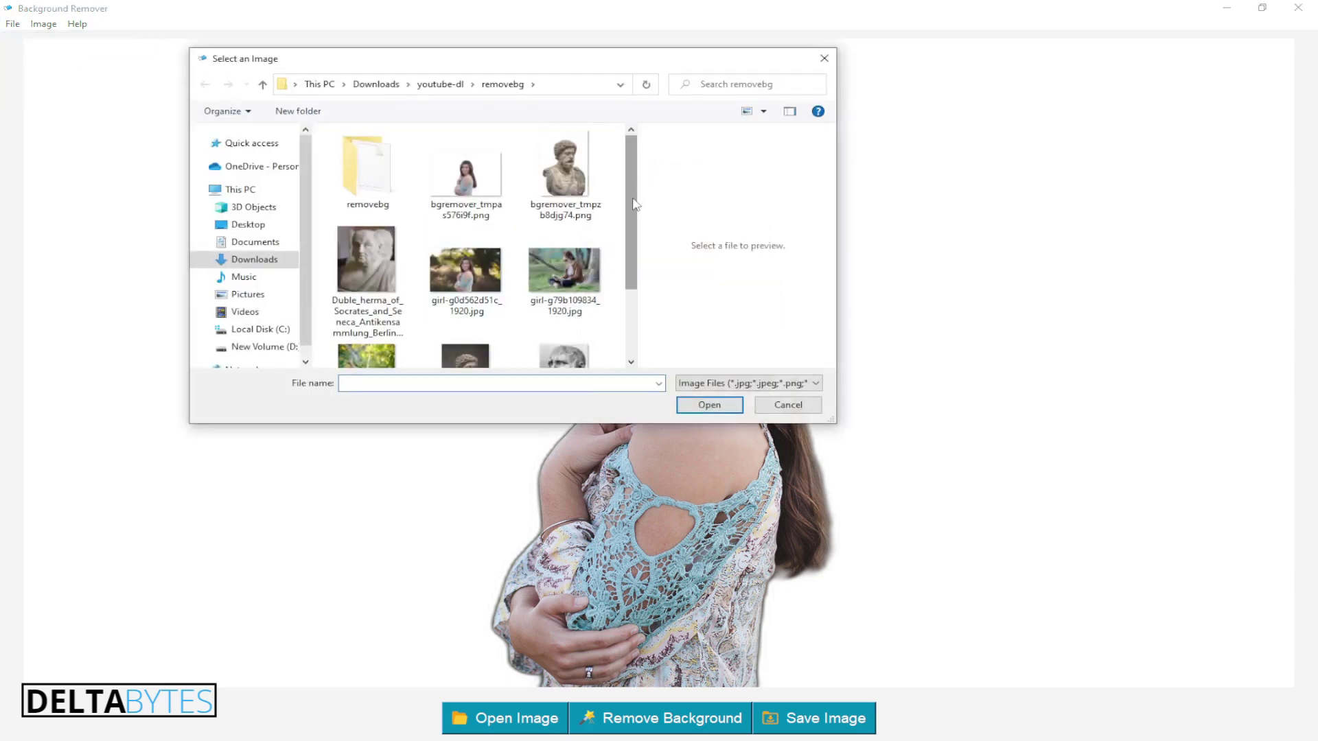
{"action": "scroll", "coordinate": [637, 275], "scroll_direction": "down", "scroll_amount": 2}
{"action": "double_click", "coordinate": [362, 295]}
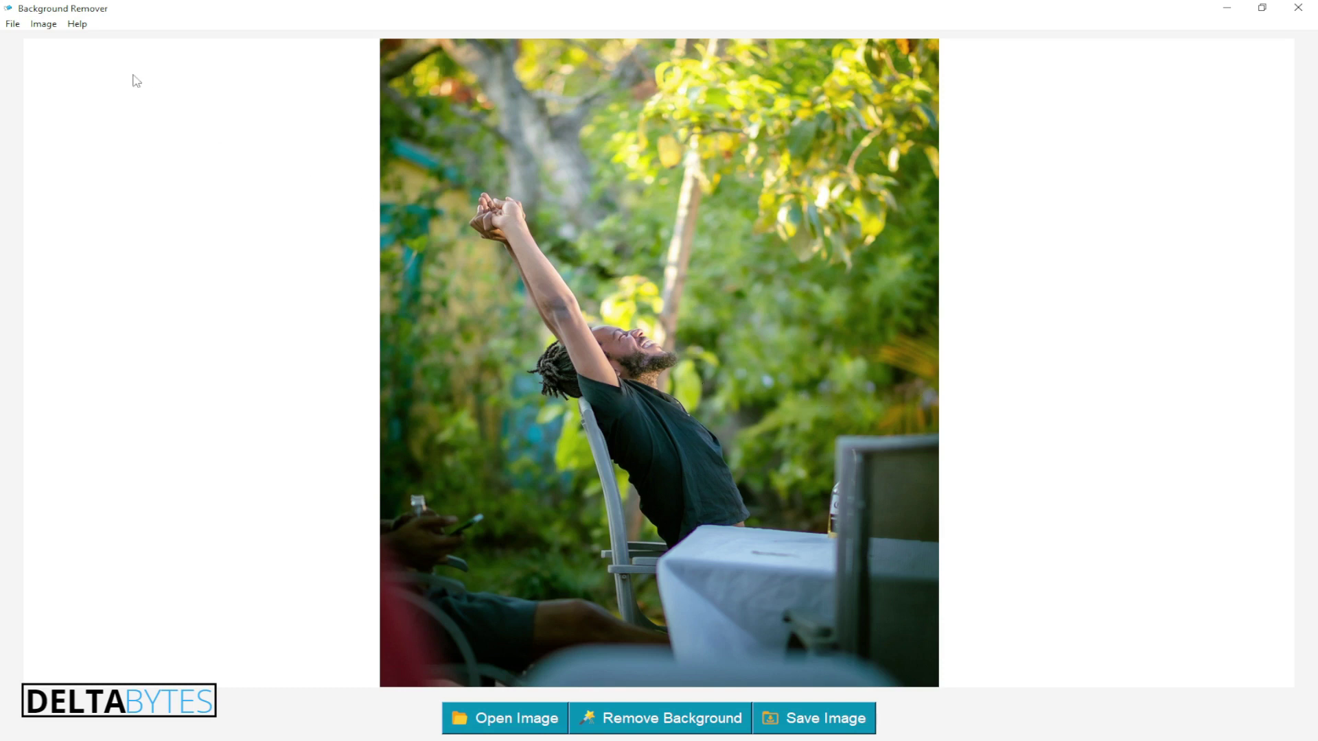
Step: Apply the Image > Filter > Grayscale filter to the photo
{"action": "left_click", "coordinate": [43, 24]}
{"action": "mouse_move", "coordinate": [90, 83]}
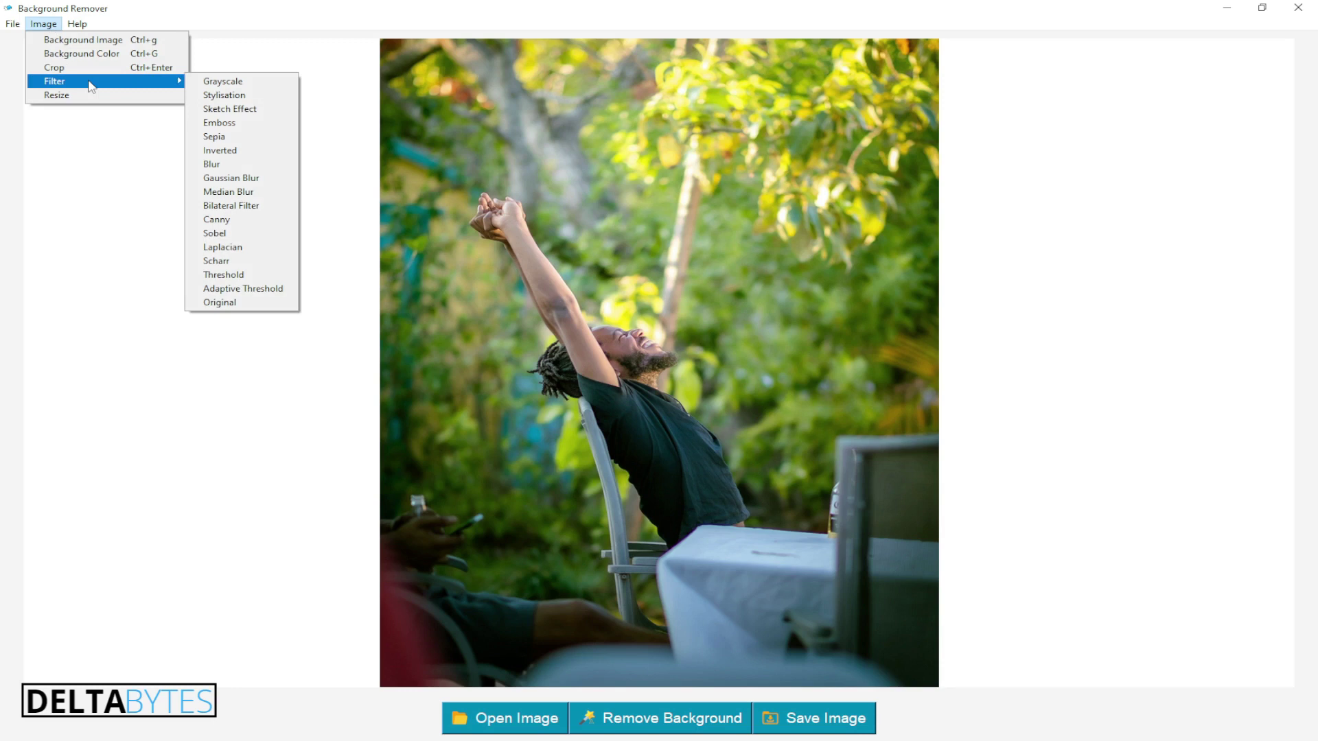
{"action": "left_click", "coordinate": [275, 83]}
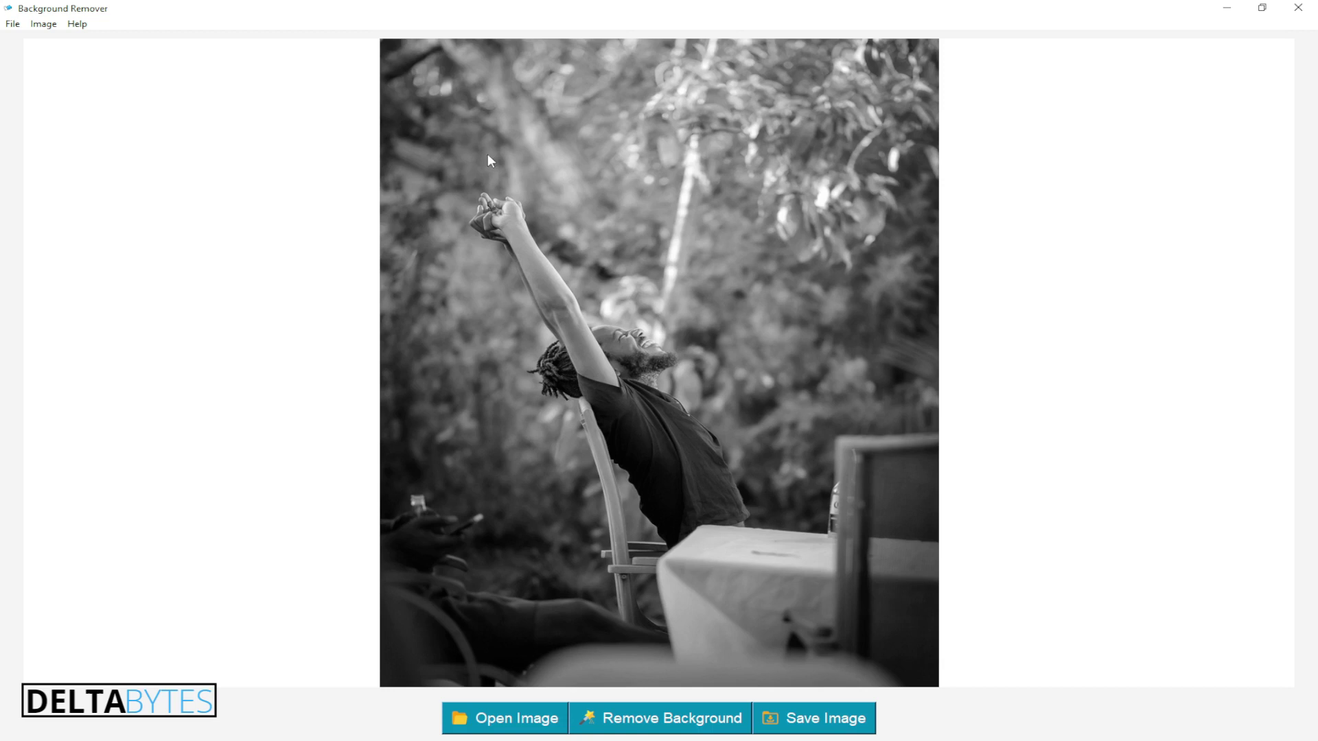
{"action": "left_click", "coordinate": [43, 24]}
Step: Close the filter menu unused and cut the grayscale man and chair out of the background
{"action": "mouse_move", "coordinate": [125, 82]}
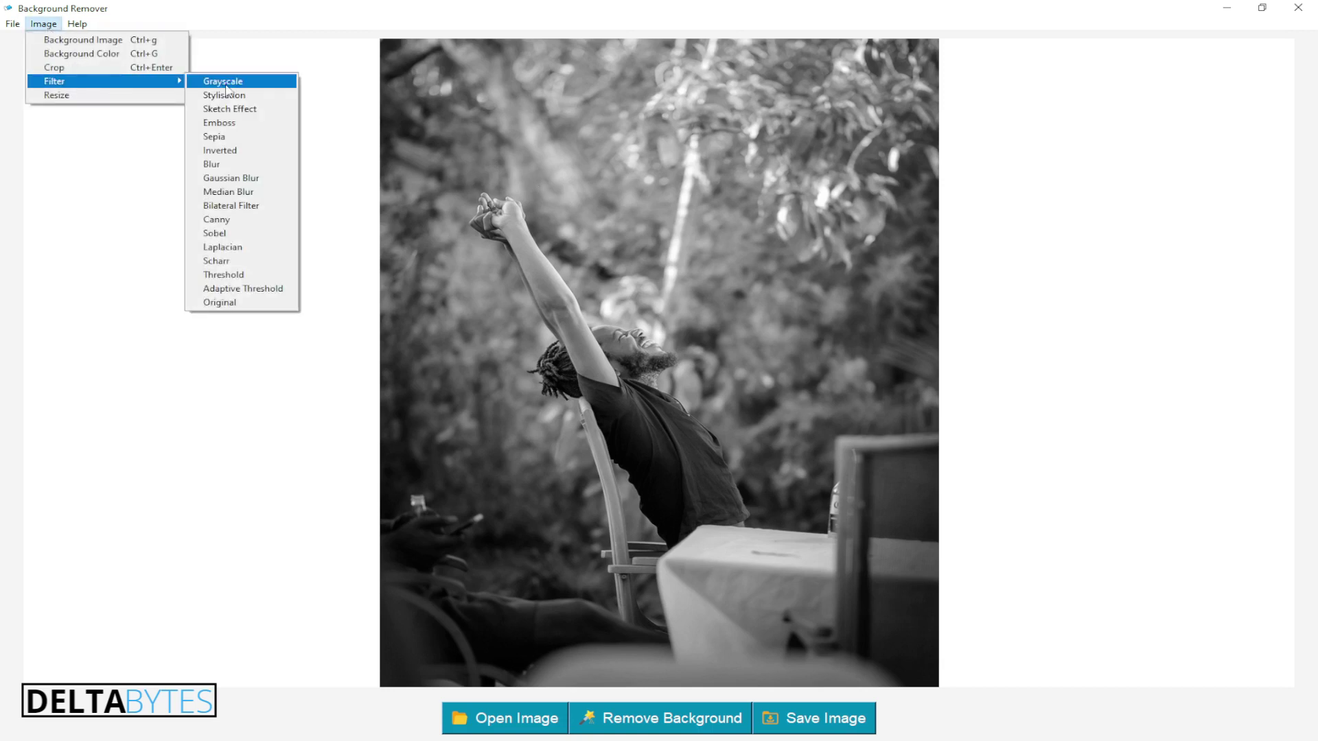
{"action": "left_click", "coordinate": [647, 343]}
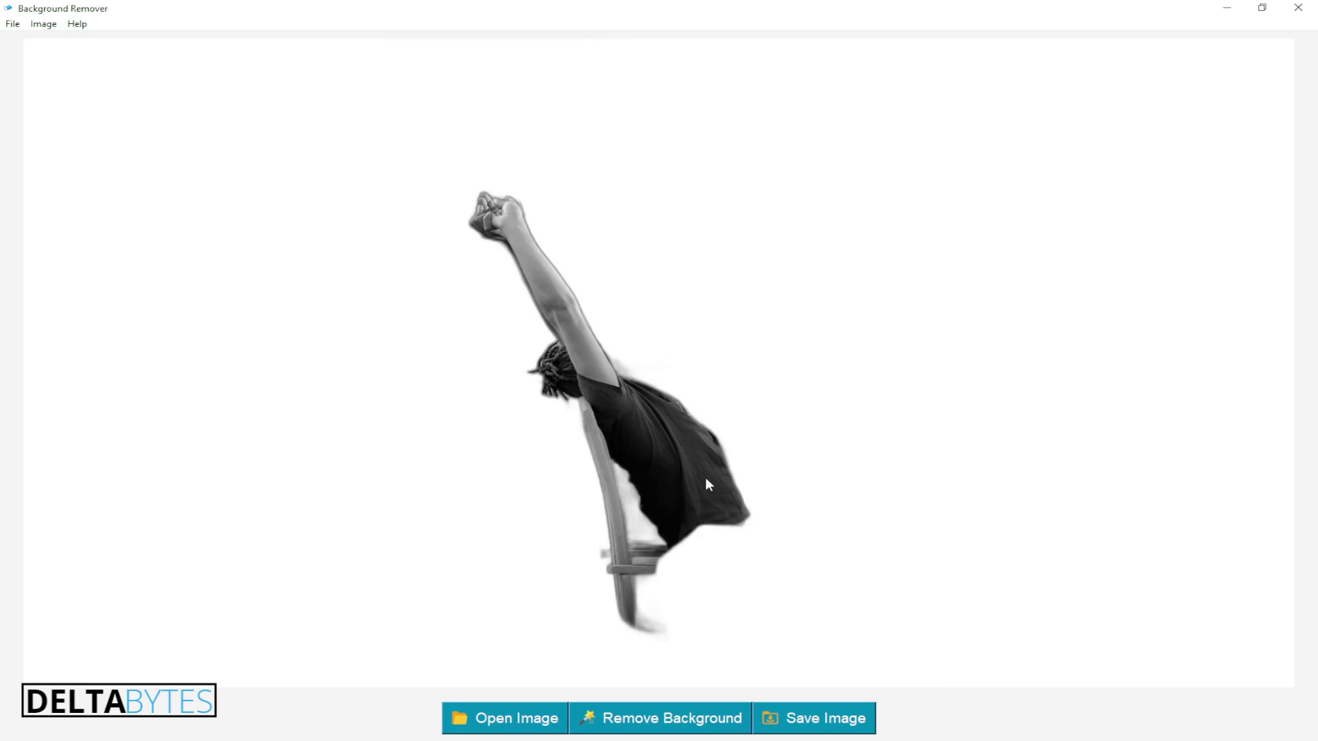
{"action": "left_click", "coordinate": [43, 23]}
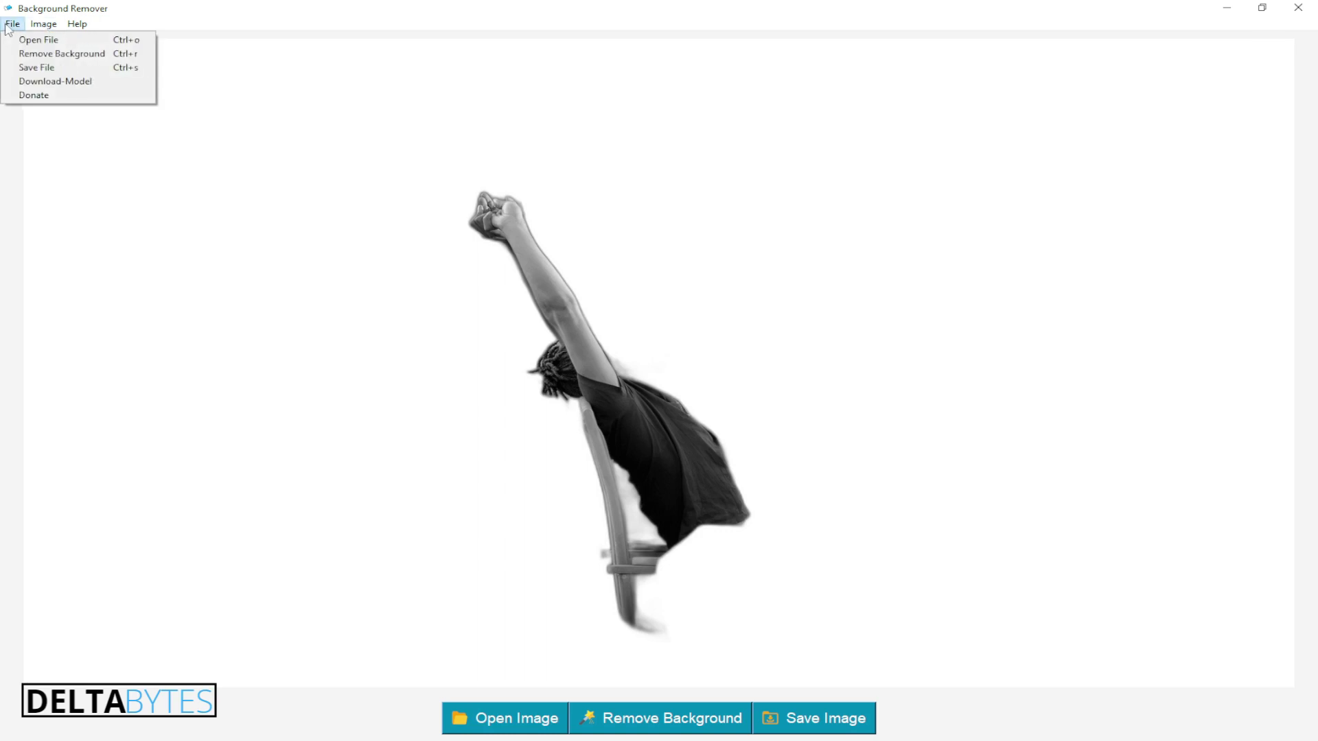
Step: Reload joy-ga823aa9fb_1920.jpg in colour and remove its background, leaving the man and chair
{"action": "left_click", "coordinate": [23, 41]}
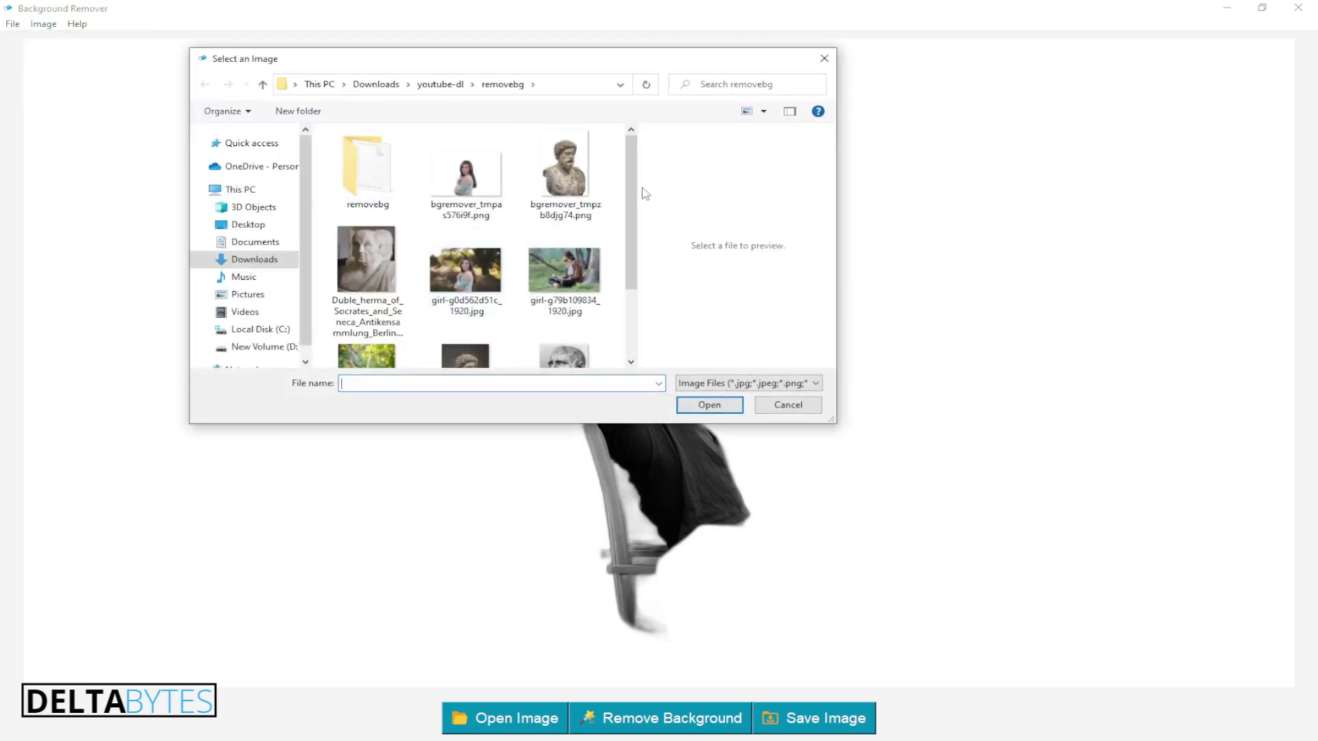
{"action": "scroll", "coordinate": [632, 223], "scroll_direction": "down", "scroll_amount": 1}
{"action": "scroll", "coordinate": [632, 223], "scroll_direction": "down", "scroll_amount": 1}
{"action": "double_click", "coordinate": [372, 292]}
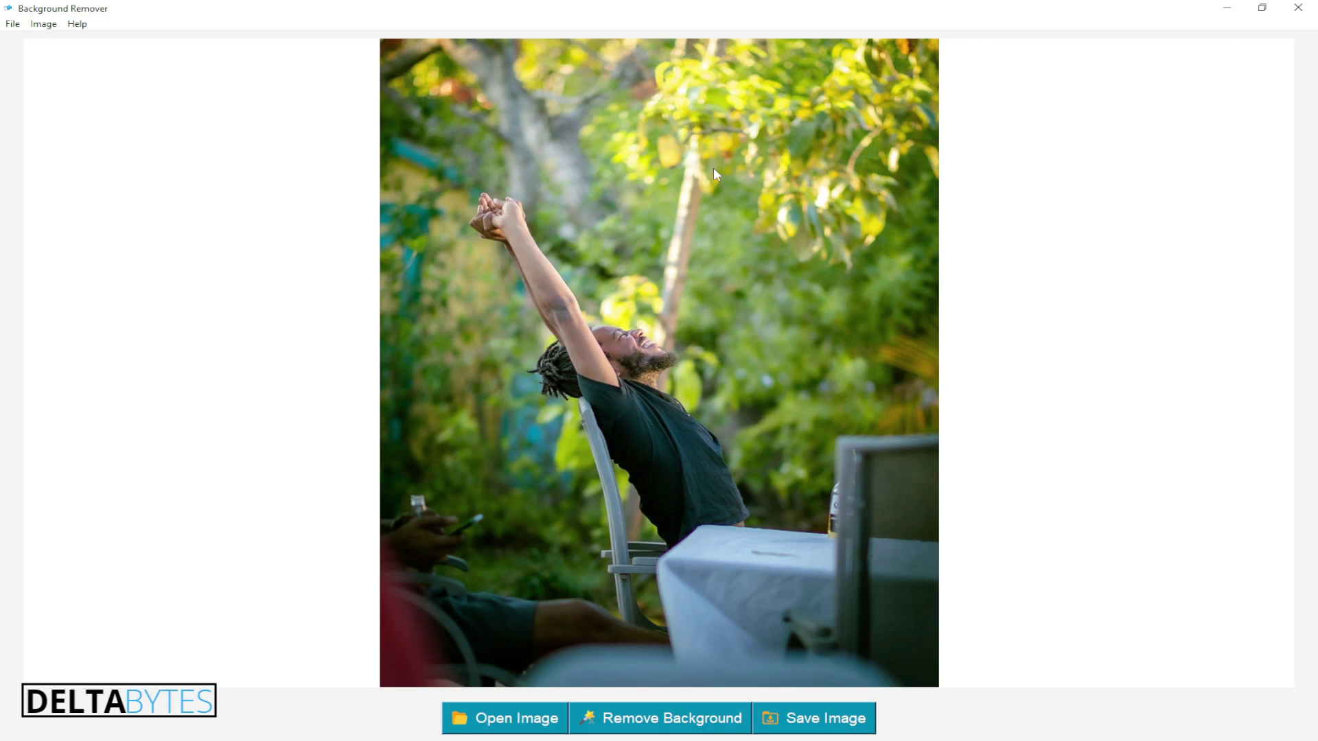
{"action": "left_click", "coordinate": [655, 722]}
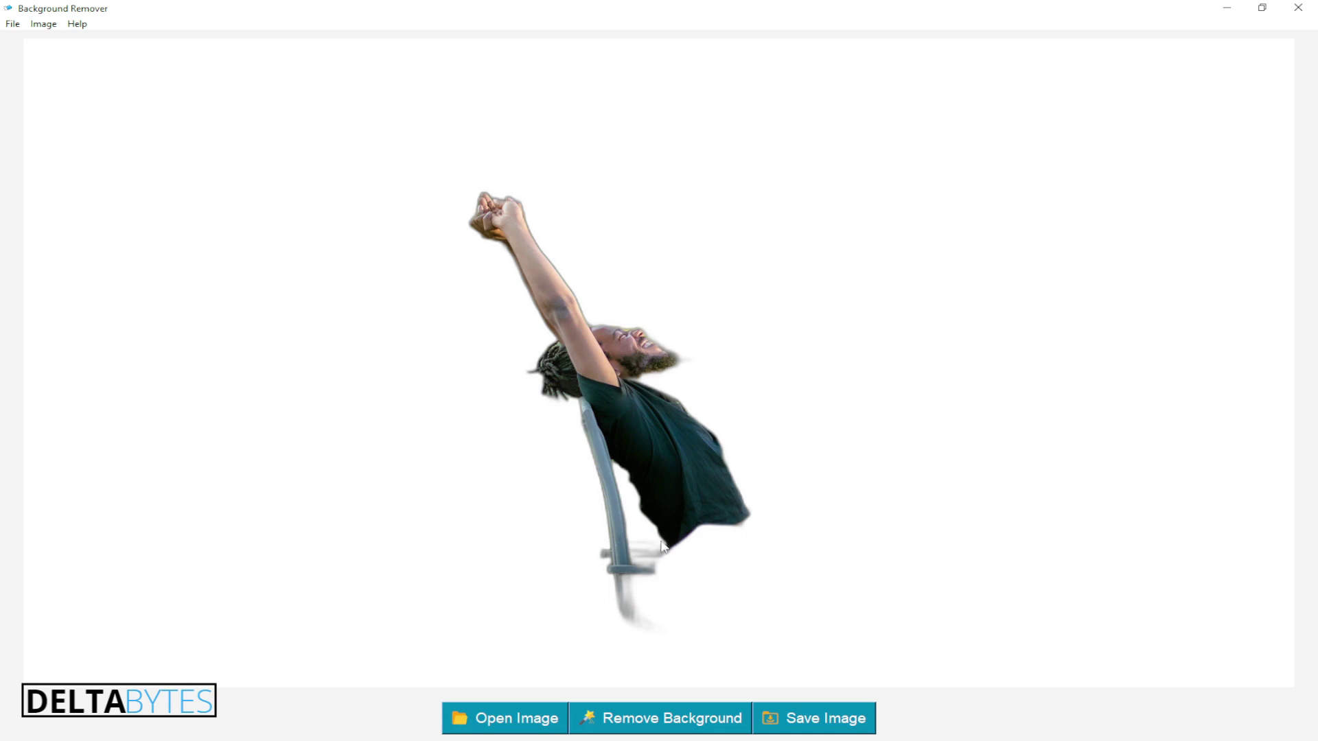
{"action": "left_click", "coordinate": [13, 23]}
Step: Reopen the arms-raised joy garden photo in BG-Remover
{"action": "left_click", "coordinate": [28, 41]}
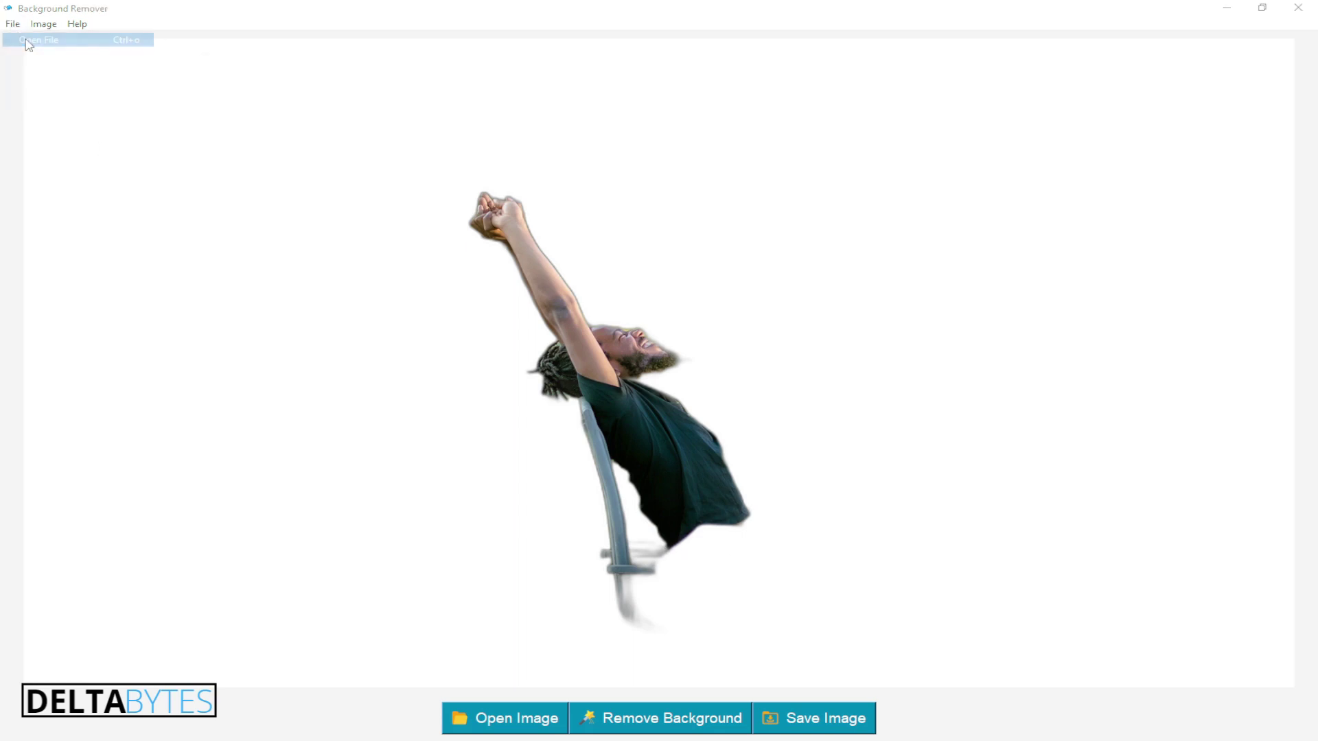
{"action": "scroll", "coordinate": [632, 261], "scroll_direction": "down", "scroll_amount": 2}
{"action": "scroll", "coordinate": [633, 261], "scroll_direction": "down", "scroll_amount": 1}
{"action": "left_click", "coordinate": [366, 286]}
{"action": "left_click", "coordinate": [709, 404]}
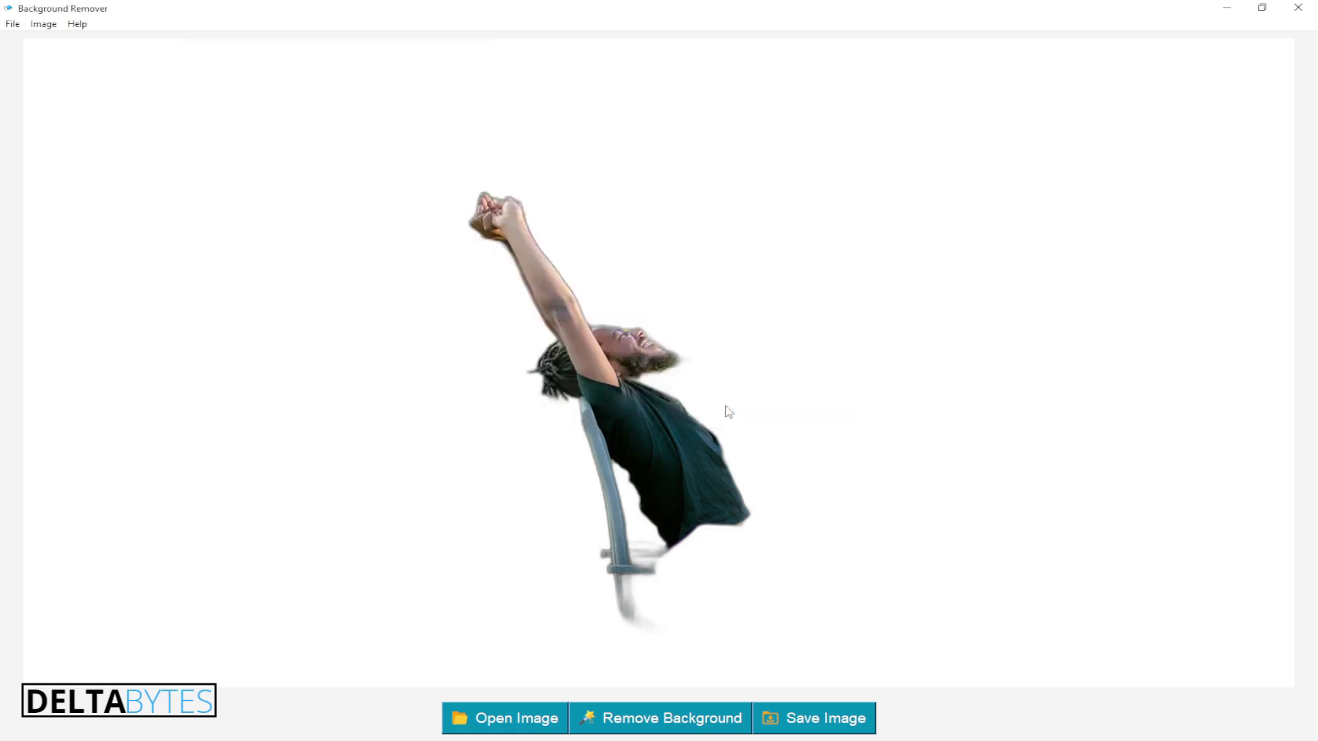
Step: Apply the Sketch Effect filter, then the Threshold filter, to the photo
{"action": "left_click", "coordinate": [43, 23]}
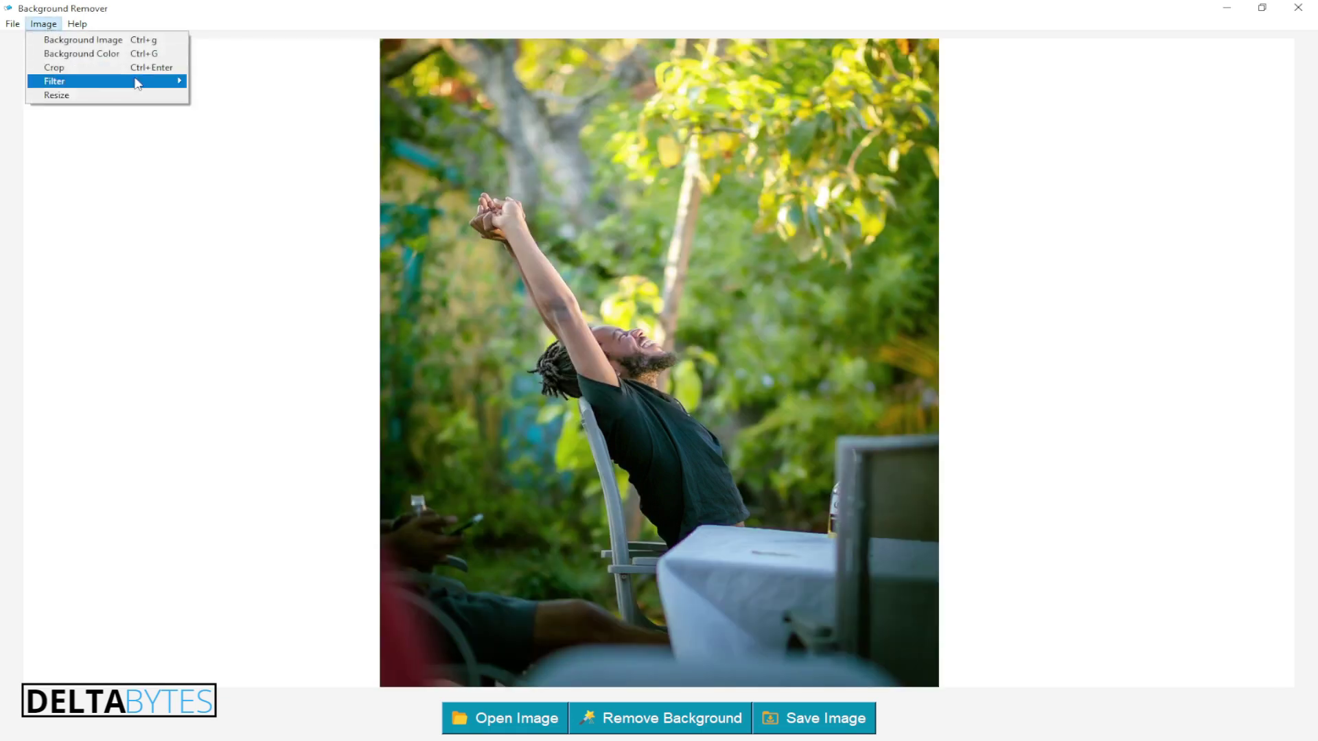
{"action": "mouse_move", "coordinate": [136, 89]}
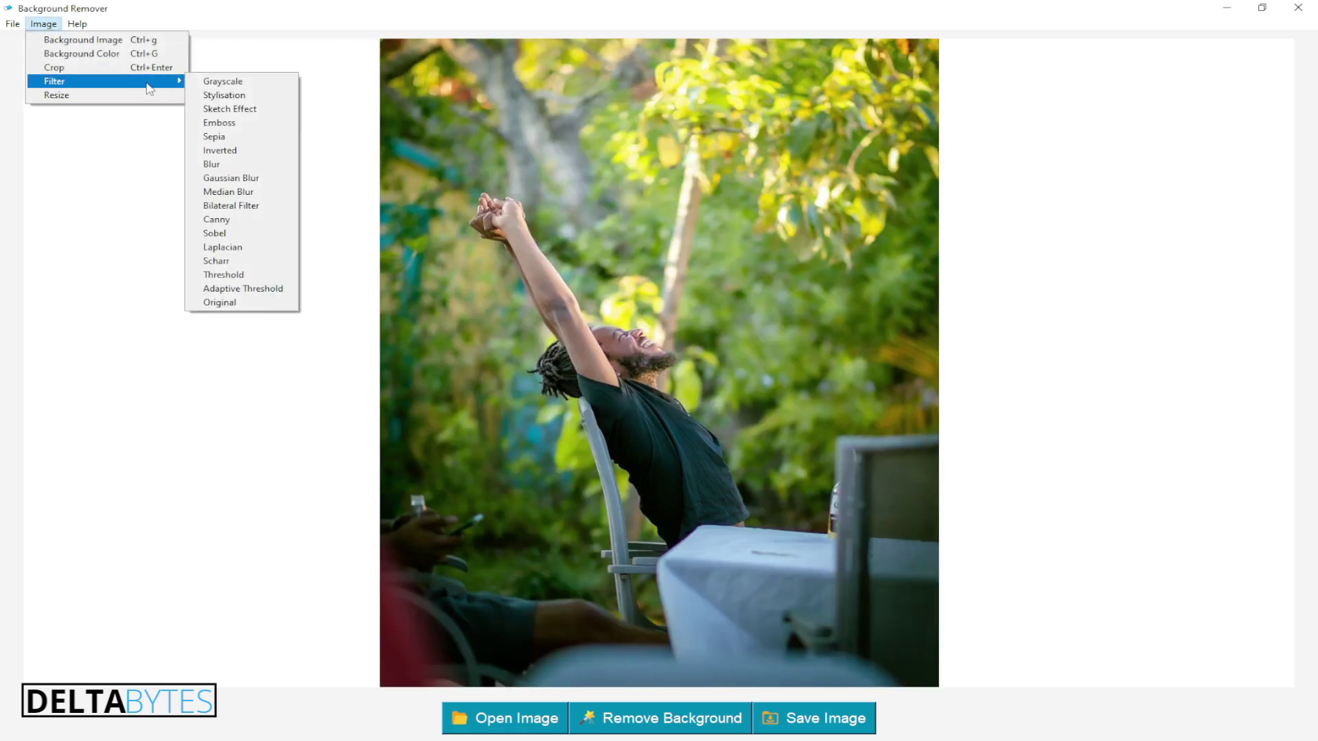
{"action": "left_click", "coordinate": [251, 111]}
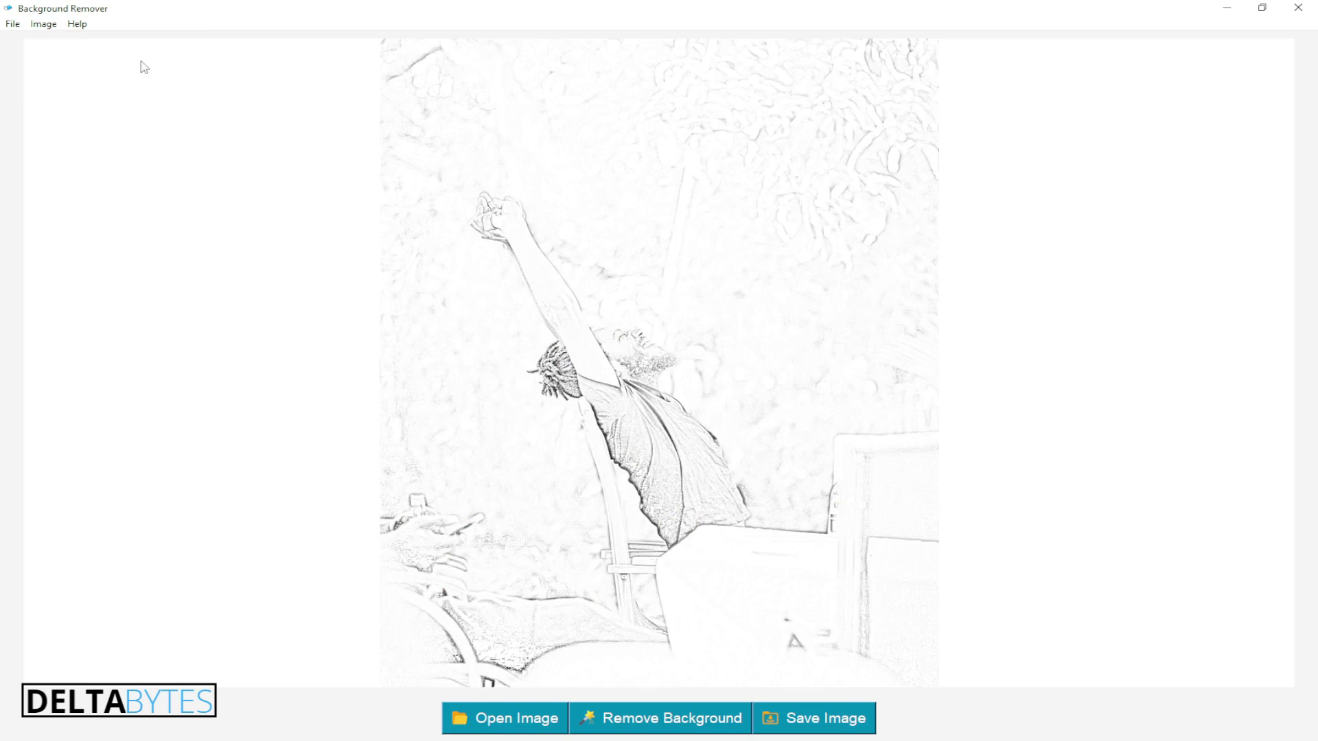
{"action": "left_click", "coordinate": [47, 26]}
{"action": "mouse_move", "coordinate": [97, 83]}
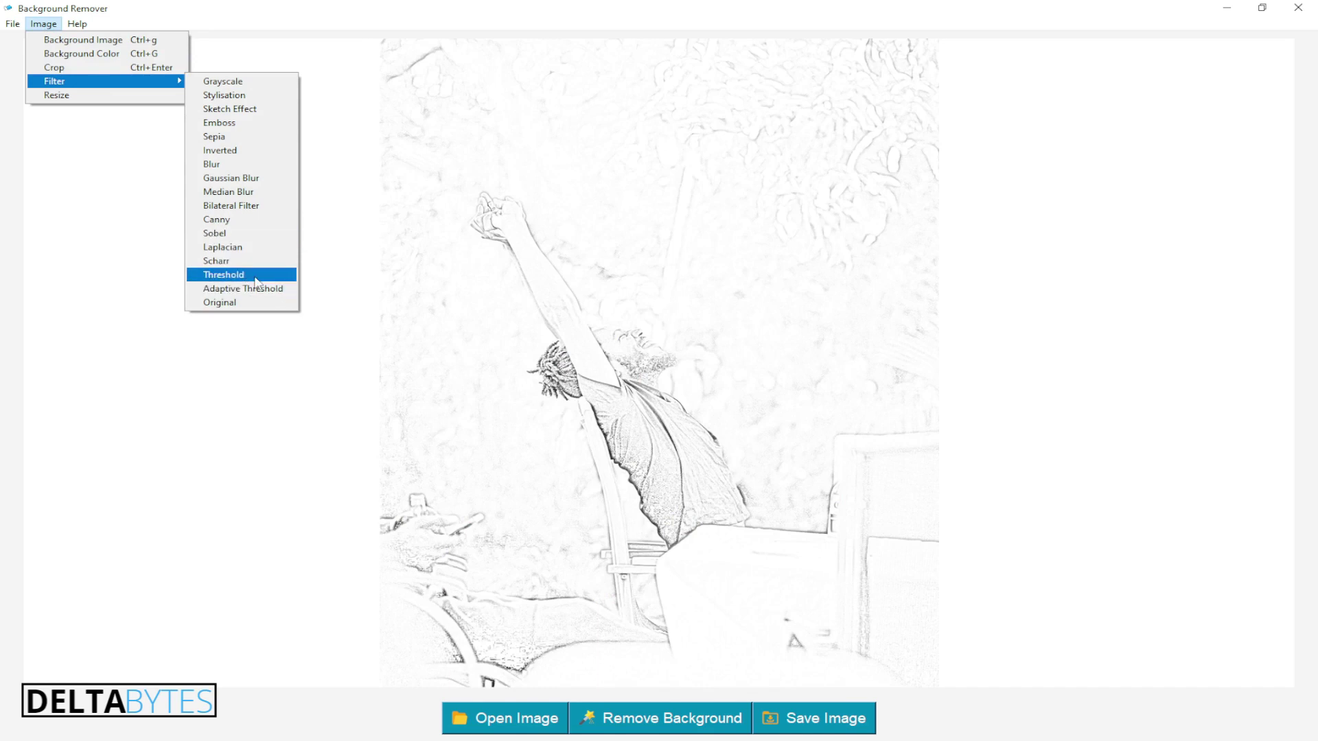
{"action": "left_click", "coordinate": [226, 275]}
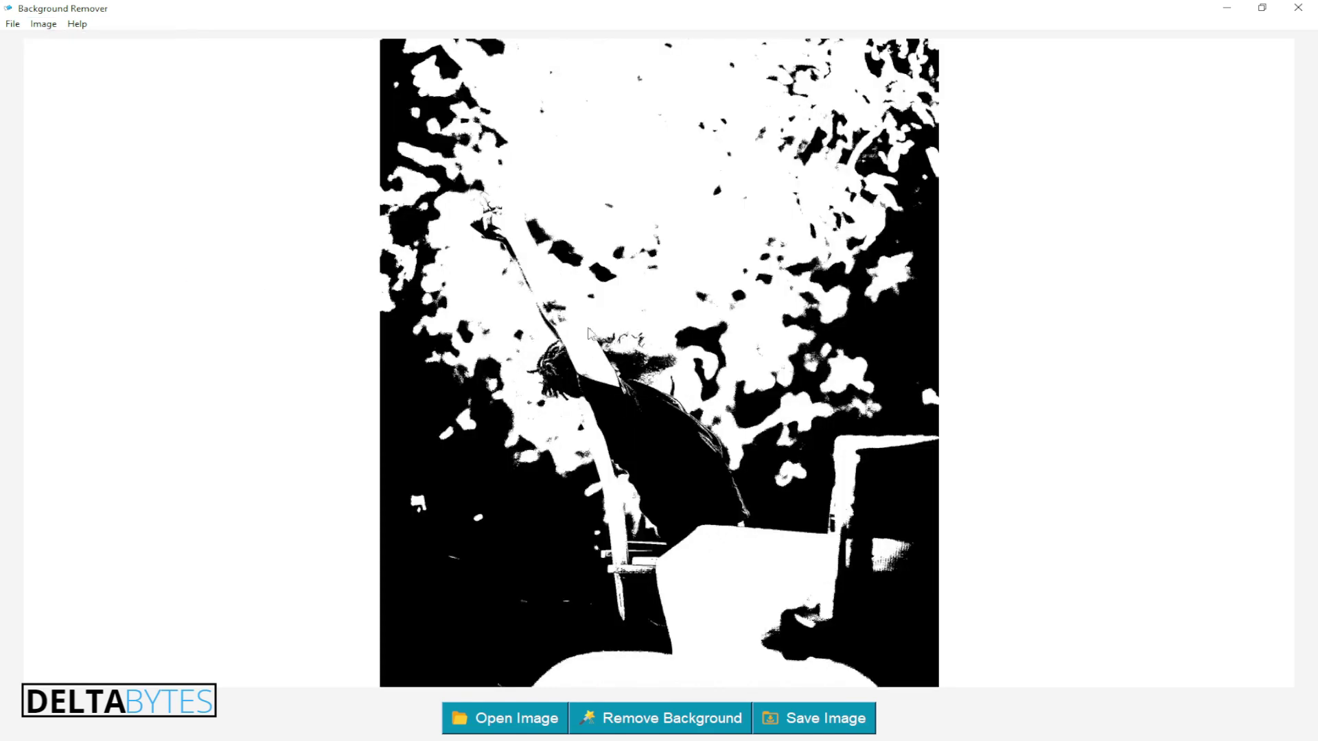
Step: Apply Adaptive Threshold, then Blur, returning the photo to full colour
{"action": "left_click", "coordinate": [44, 24]}
{"action": "mouse_move", "coordinate": [91, 81]}
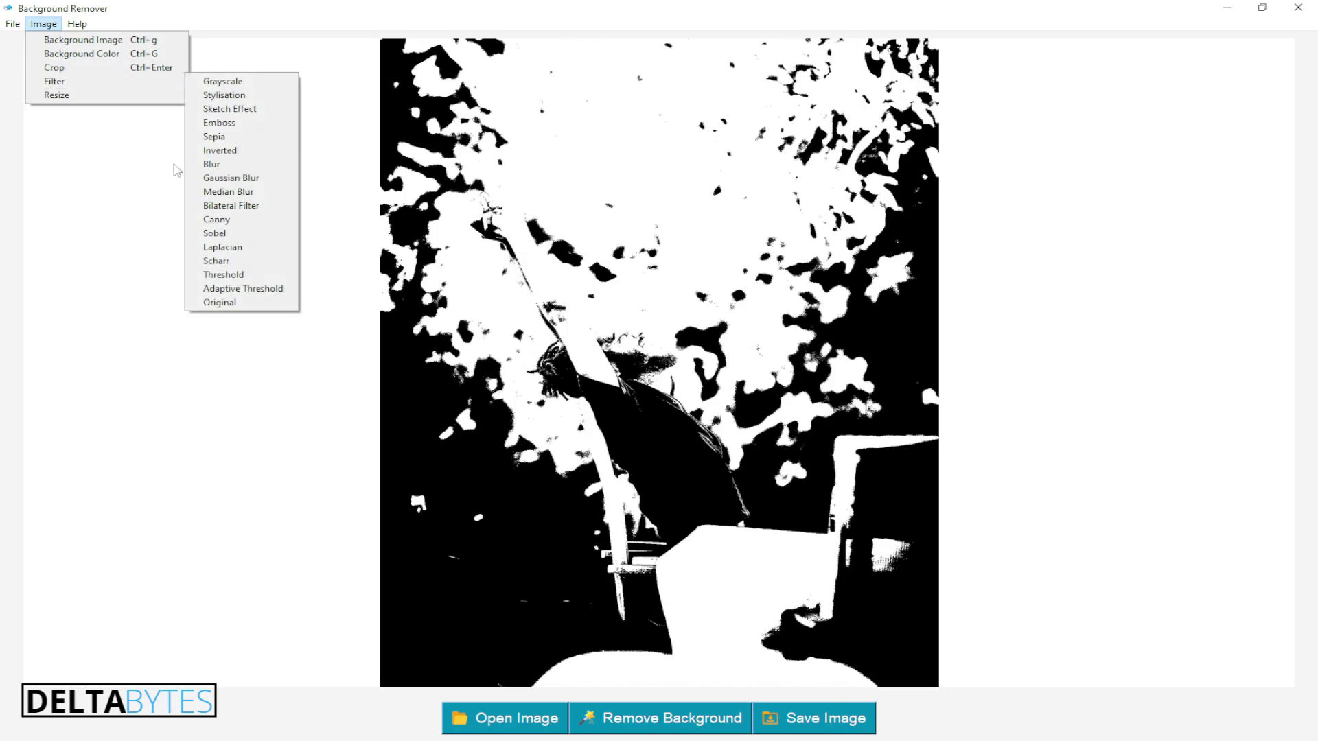
{"action": "left_click", "coordinate": [255, 292]}
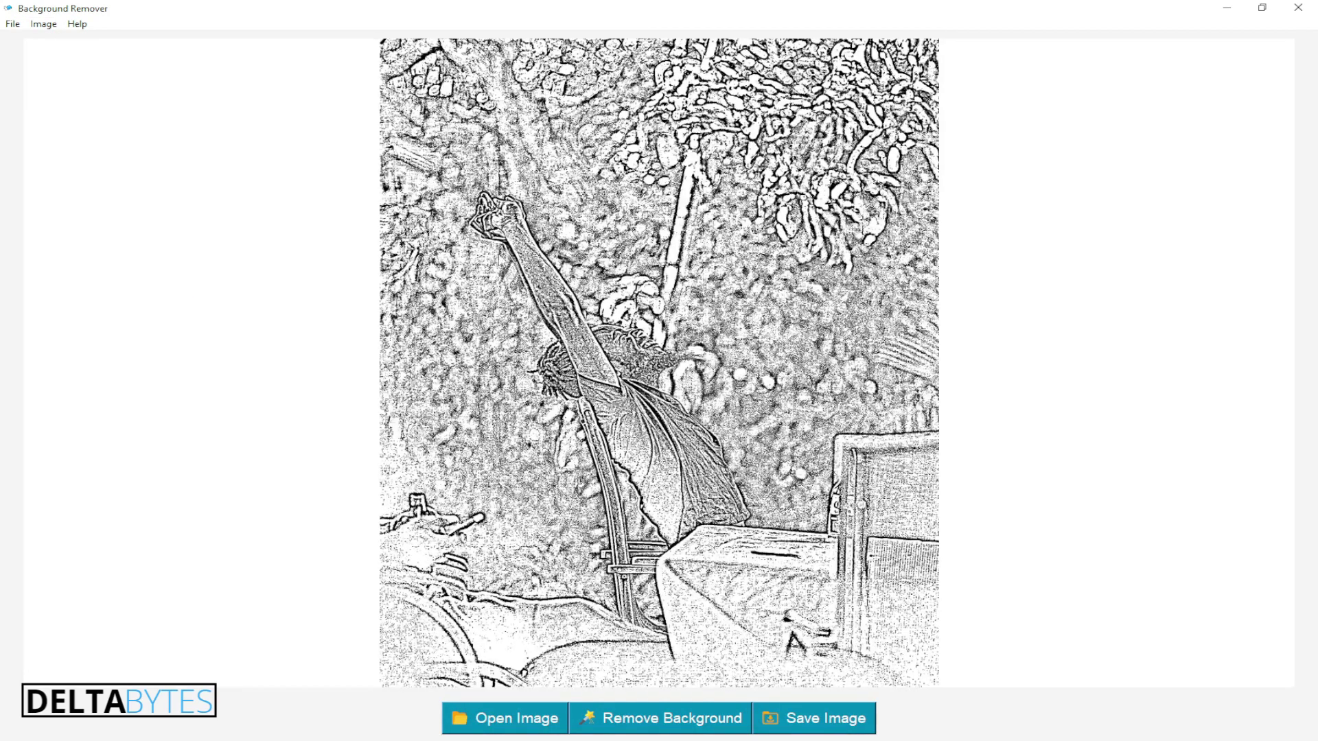
{"action": "left_click", "coordinate": [43, 24]}
{"action": "mouse_move", "coordinate": [78, 81]}
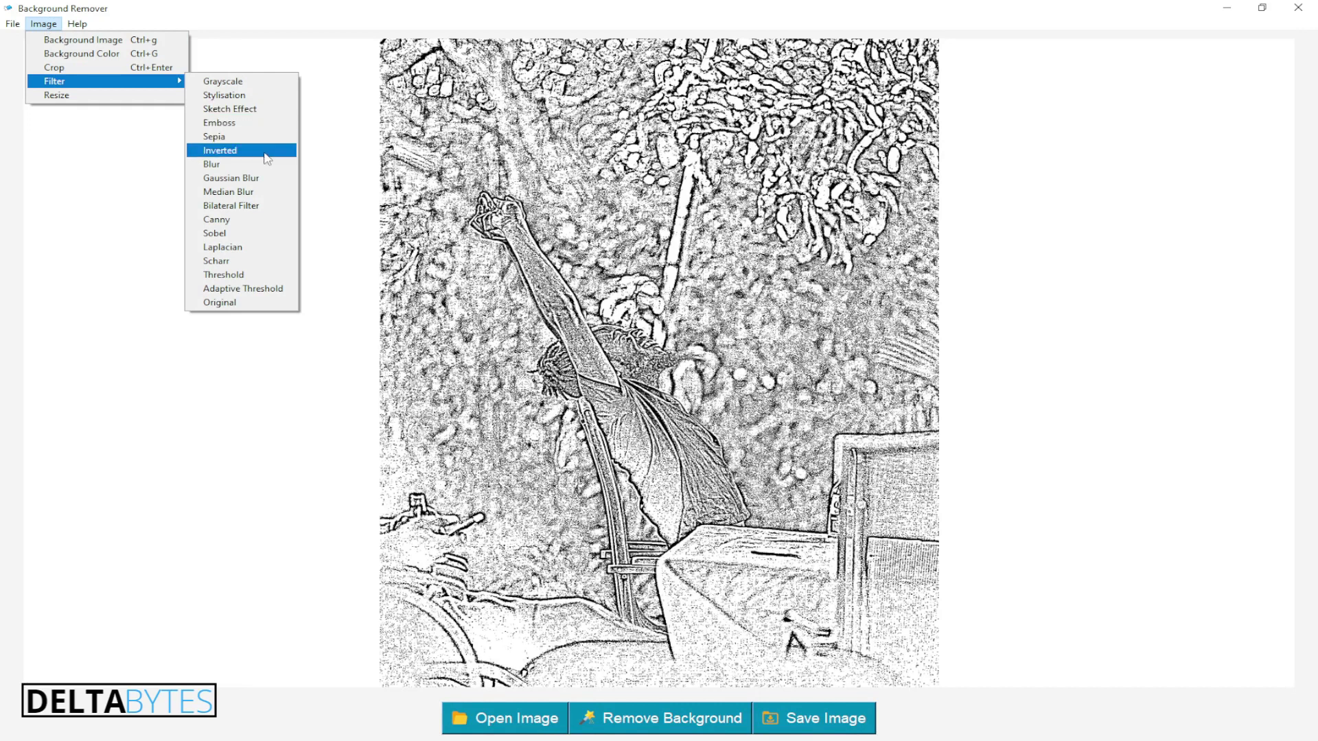
{"action": "left_click", "coordinate": [256, 166]}
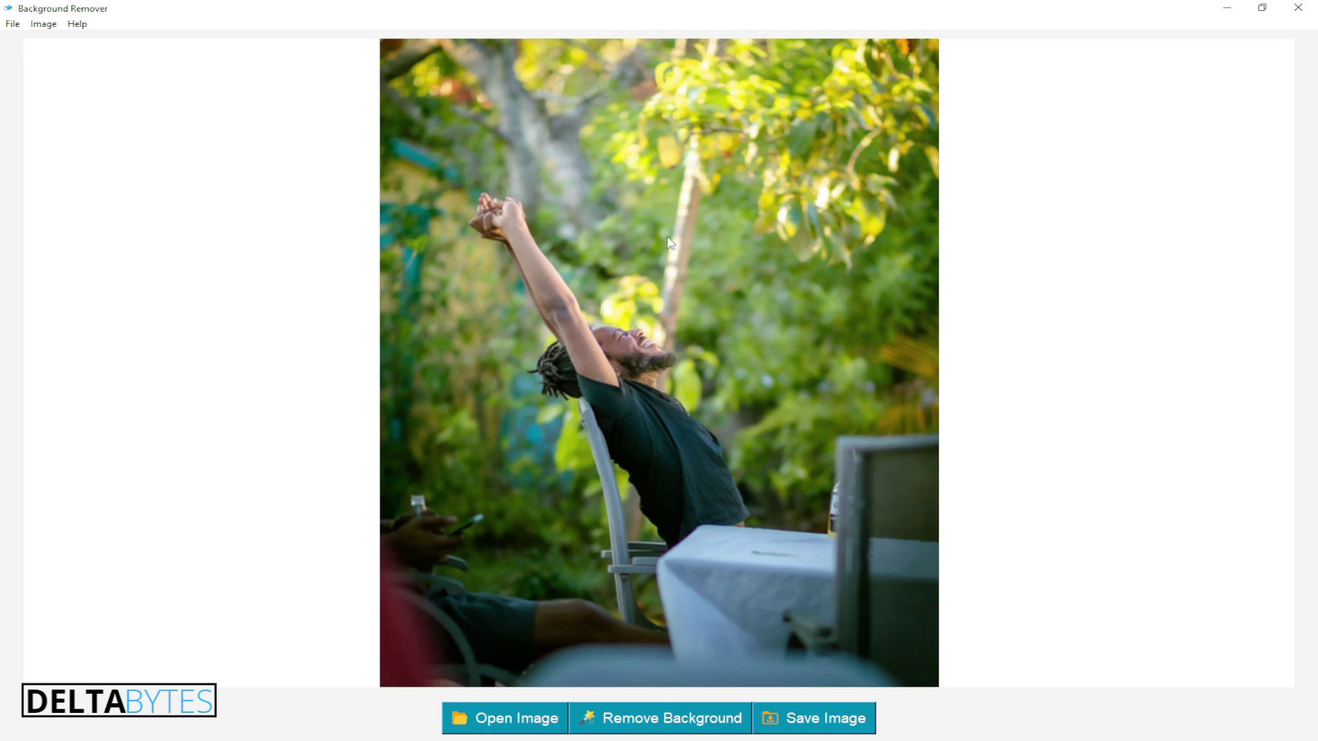
Step: Apply the Emboss filter, then Adaptive Threshold, and bring up the Select an Image chooser
{"action": "left_click", "coordinate": [44, 24]}
{"action": "mouse_move", "coordinate": [125, 87]}
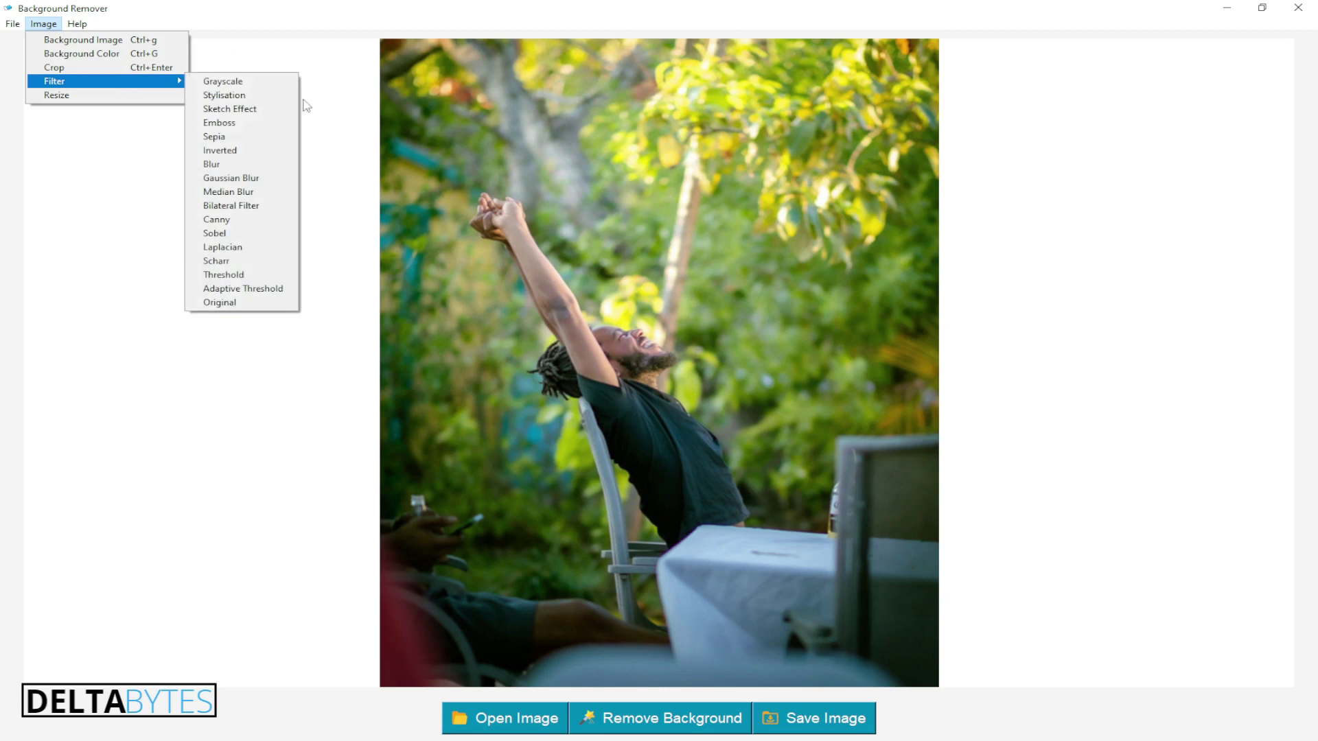
{"action": "left_click", "coordinate": [269, 124]}
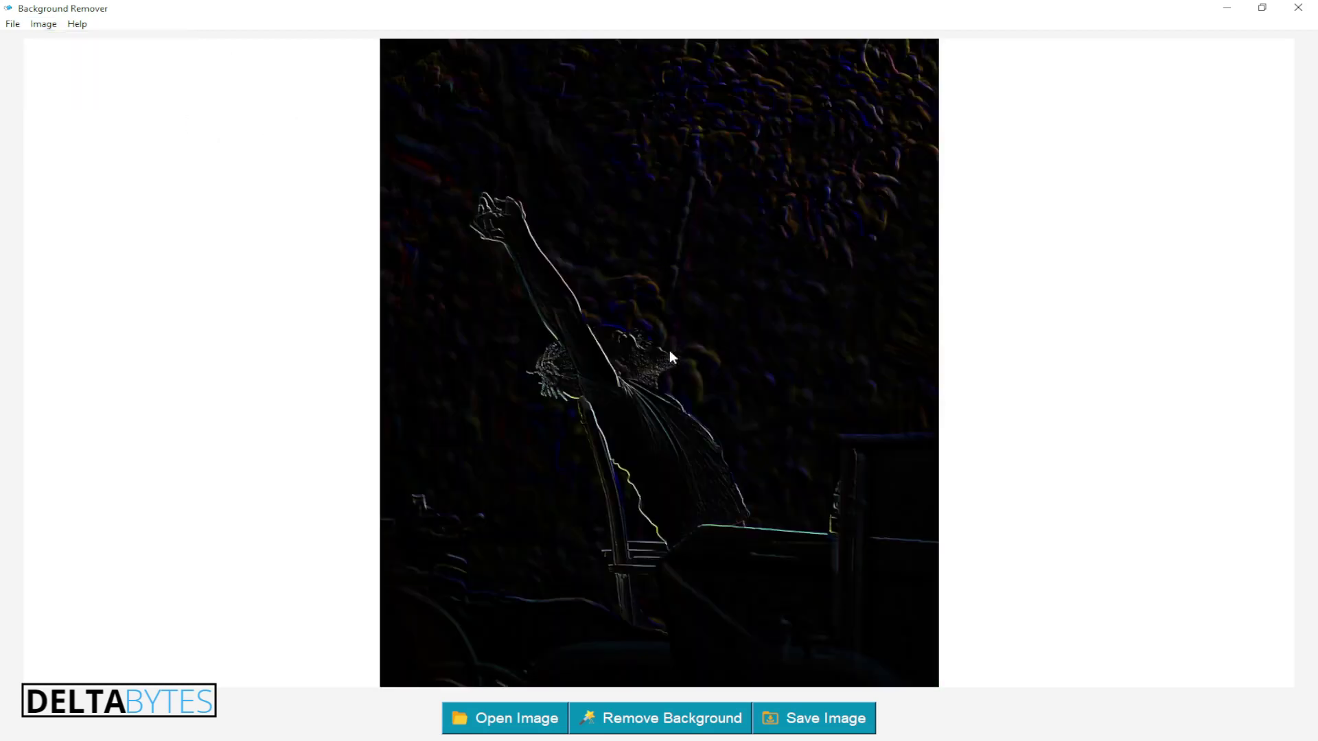
{"action": "left_click", "coordinate": [43, 24]}
{"action": "mouse_move", "coordinate": [108, 81]}
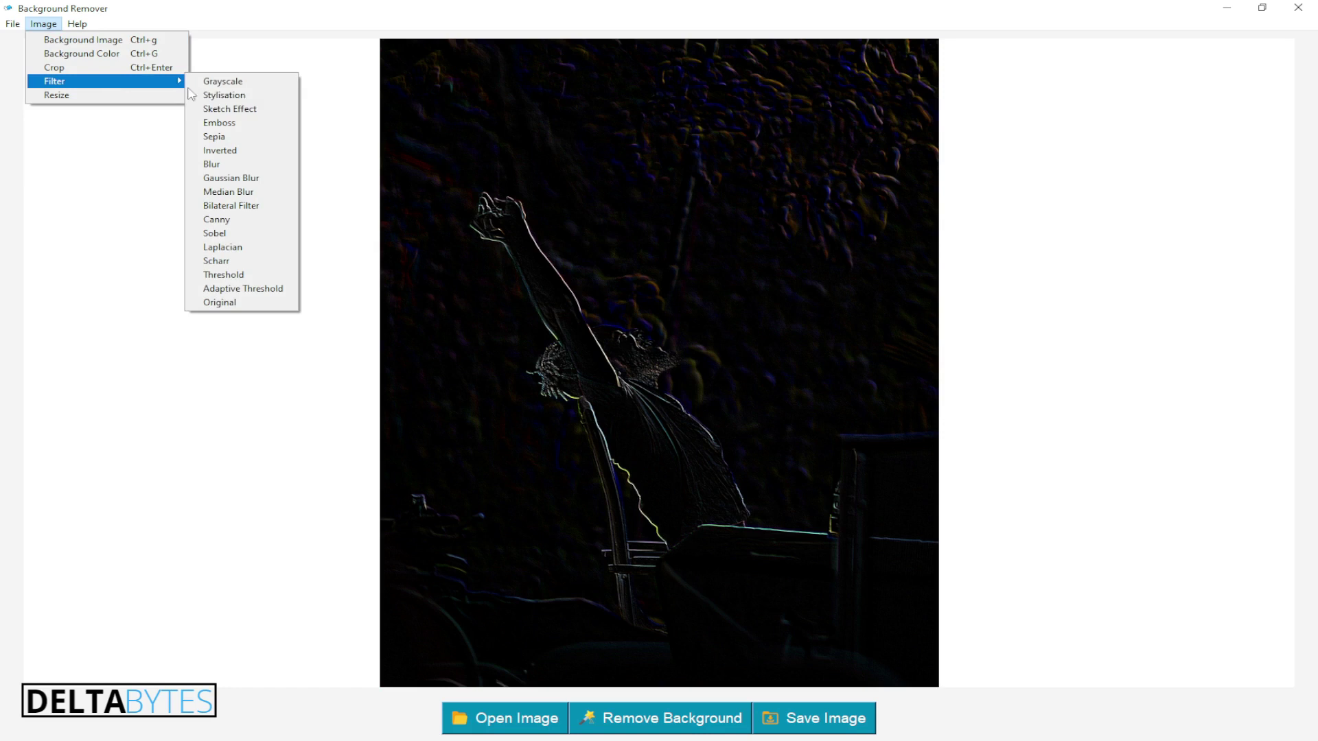
{"action": "left_click", "coordinate": [276, 288]}
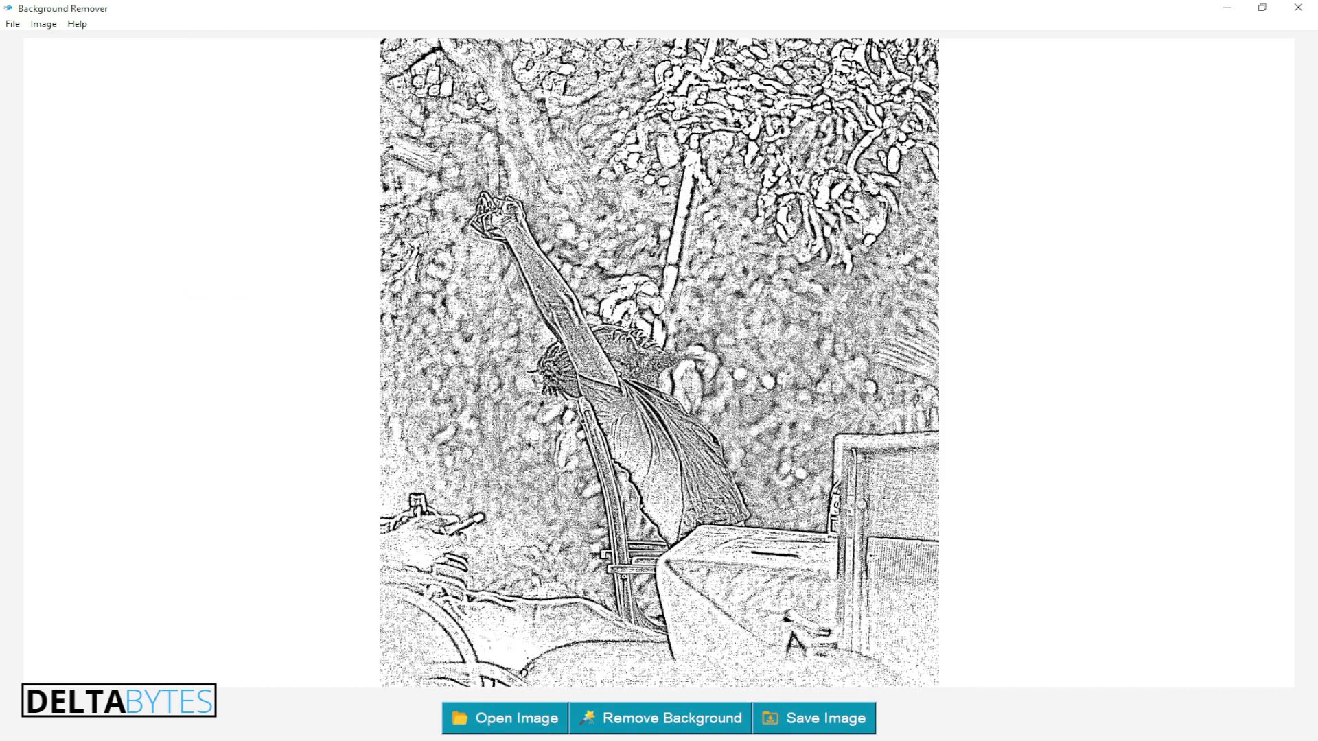
{"action": "left_click", "coordinate": [13, 24]}
{"action": "left_click", "coordinate": [31, 38]}
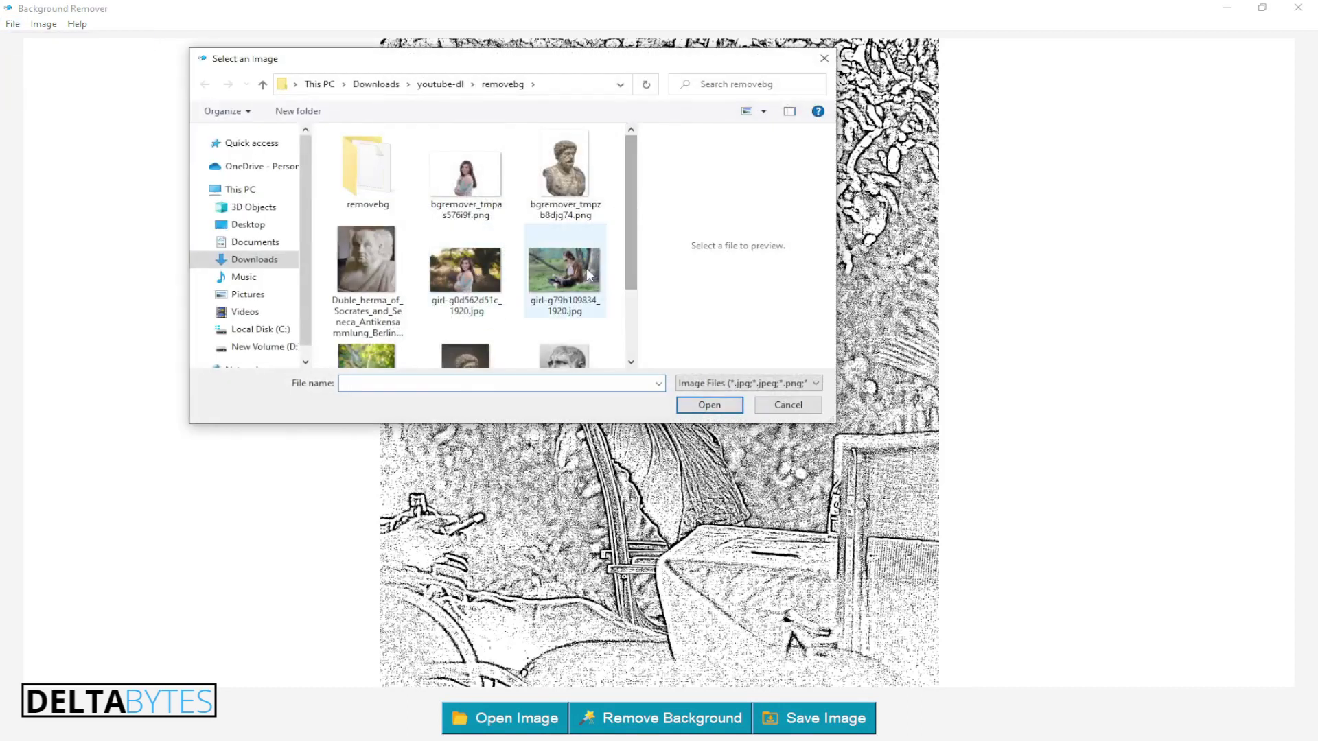
Step: Load girl-g79b109834_1920.jpg and remove the park background around the reading girl
{"action": "left_click", "coordinate": [588, 275]}
{"action": "left_click", "coordinate": [717, 409]}
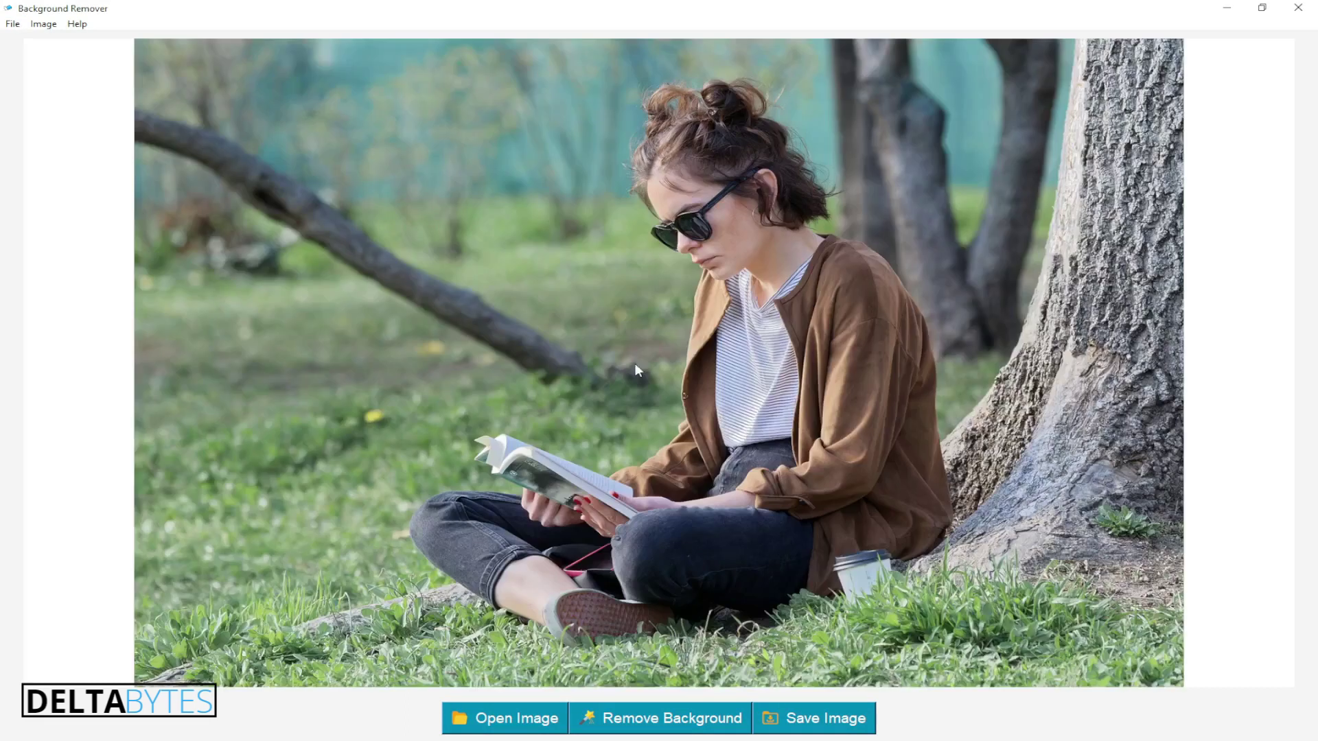
{"action": "left_click", "coordinate": [653, 725]}
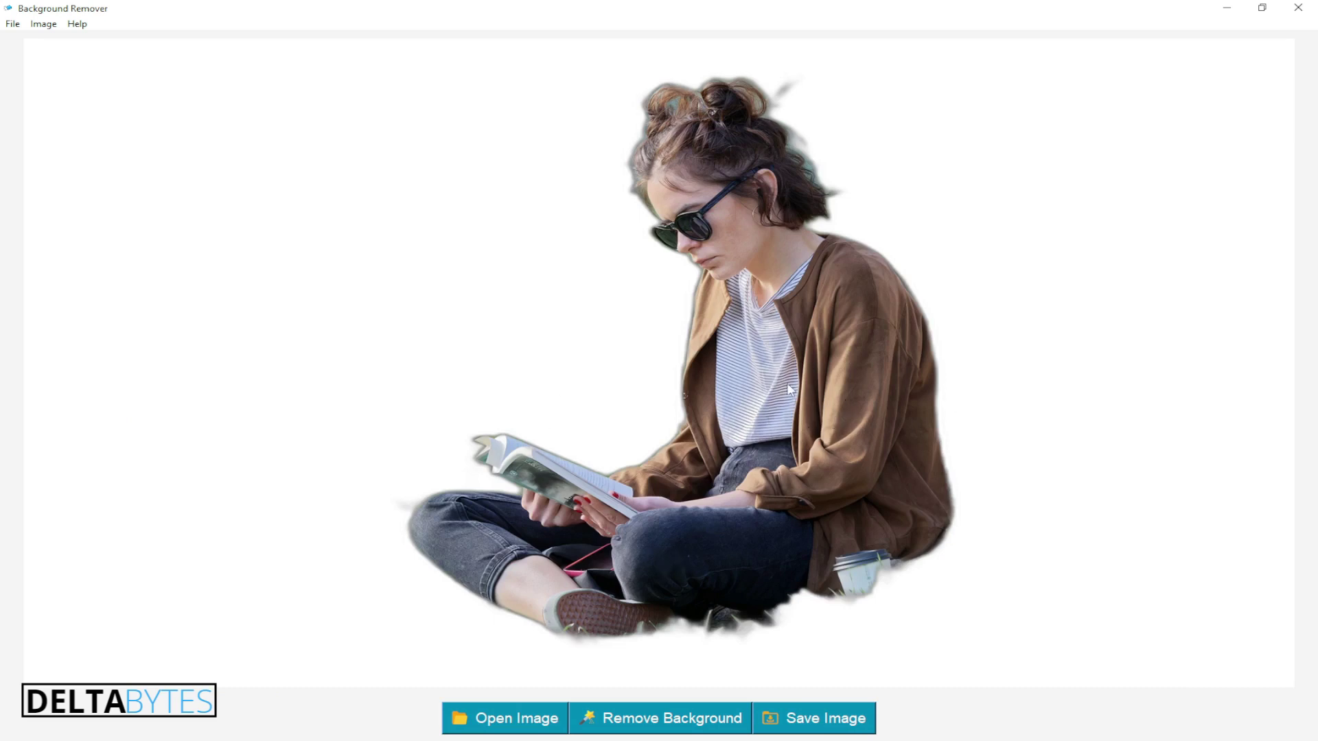
Step: Reopen the reading-girl photo girl-g79b109834_1920.jpg via File > Open File
{"action": "left_click", "coordinate": [12, 23]}
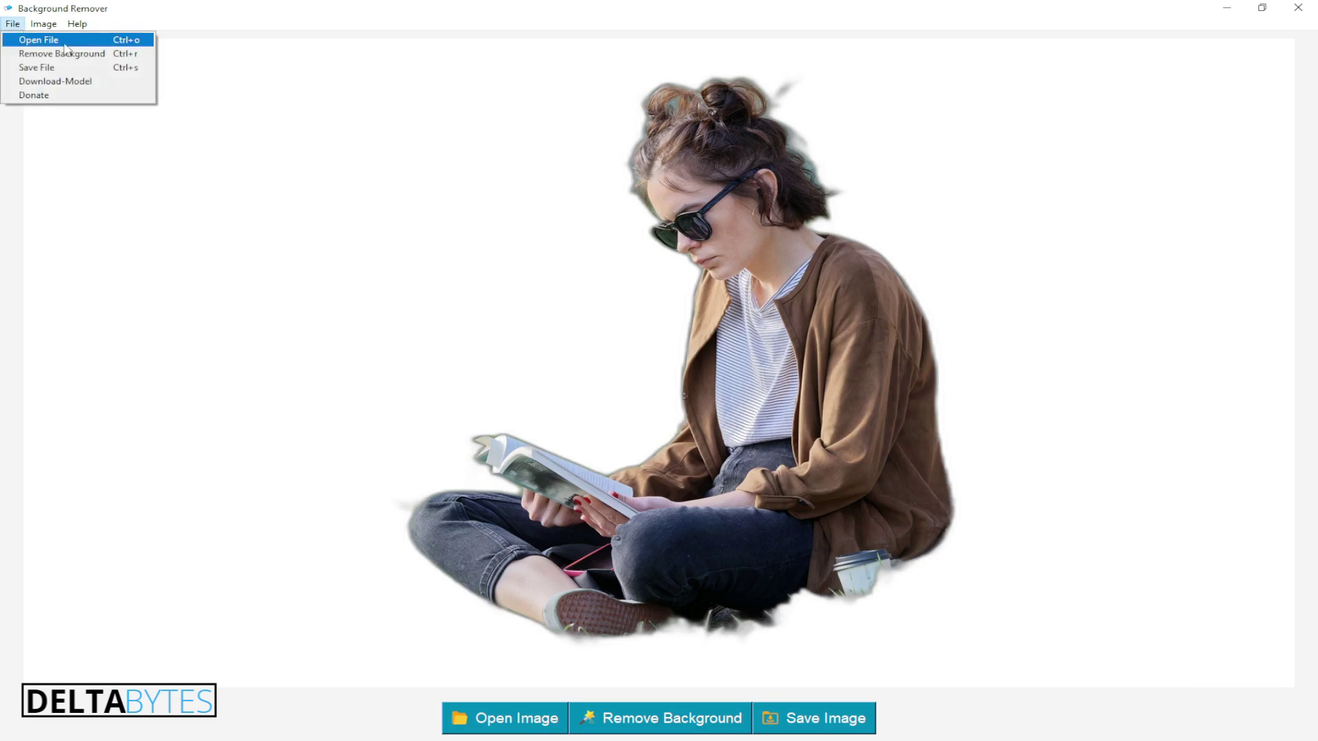
{"action": "left_click", "coordinate": [62, 41]}
{"action": "left_click", "coordinate": [583, 269]}
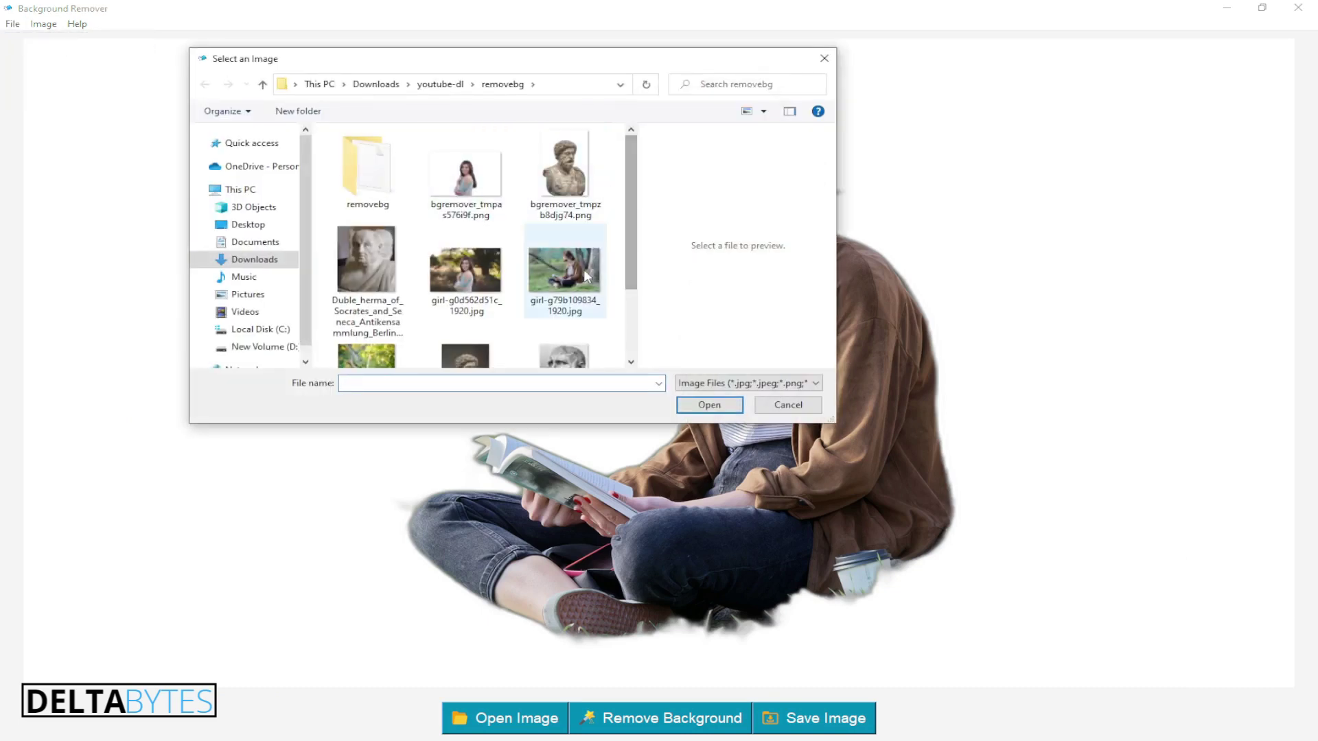
{"action": "left_click", "coordinate": [767, 402]}
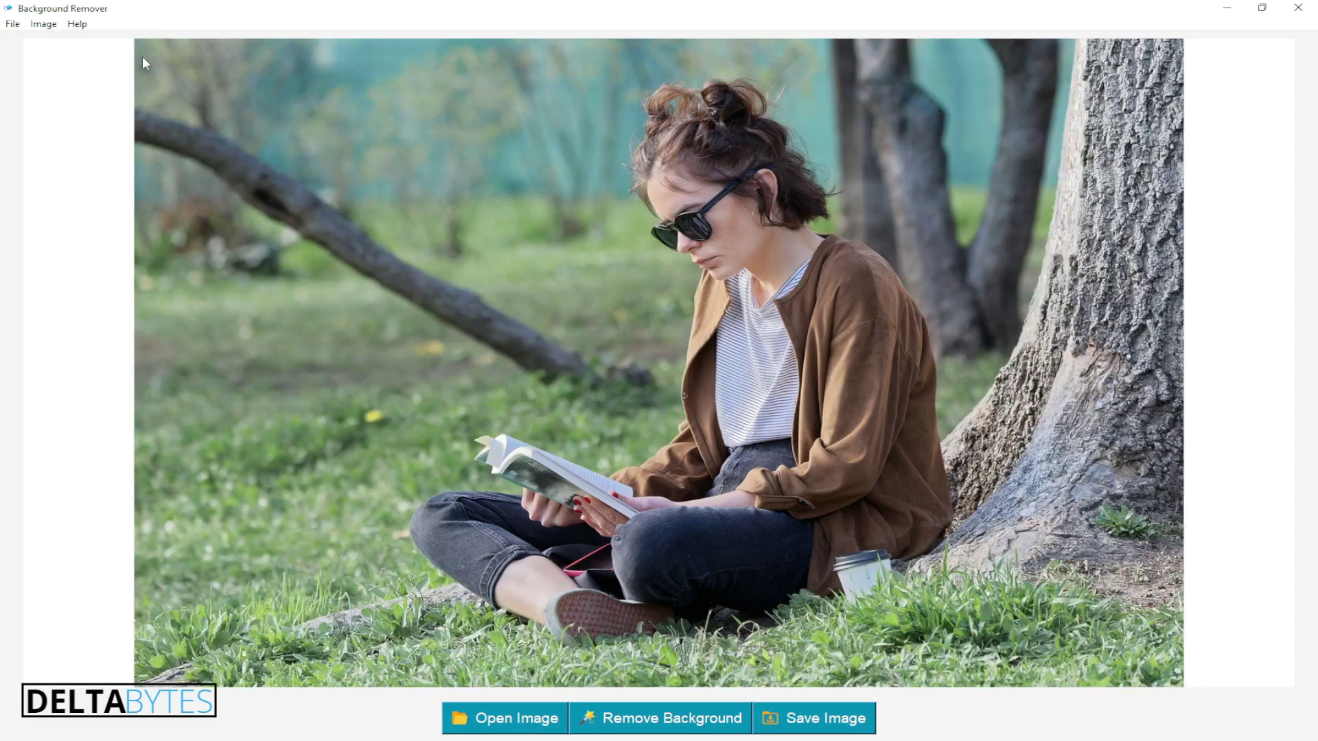
Step: Apply the Grayscale filter to the photo and remove its background
{"action": "left_click", "coordinate": [43, 24]}
{"action": "mouse_move", "coordinate": [103, 81]}
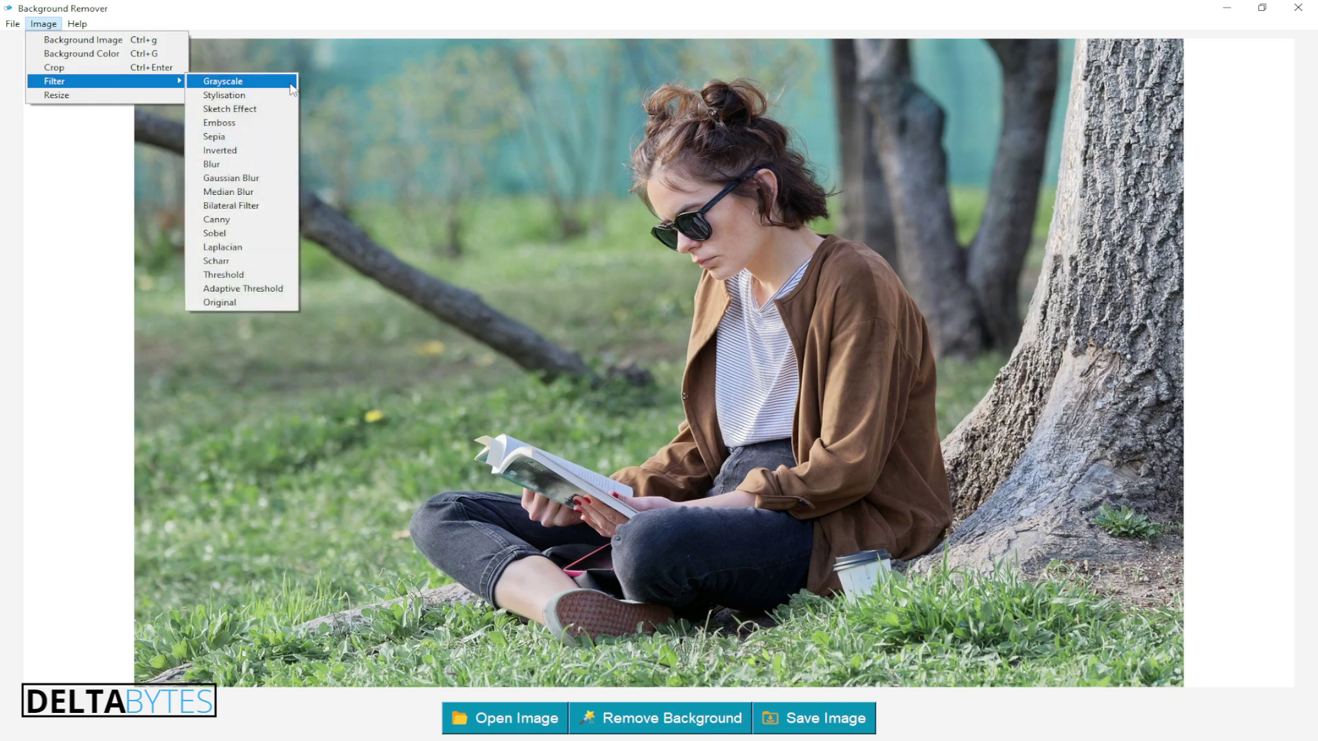
{"action": "left_click", "coordinate": [234, 81]}
{"action": "left_click", "coordinate": [654, 716]}
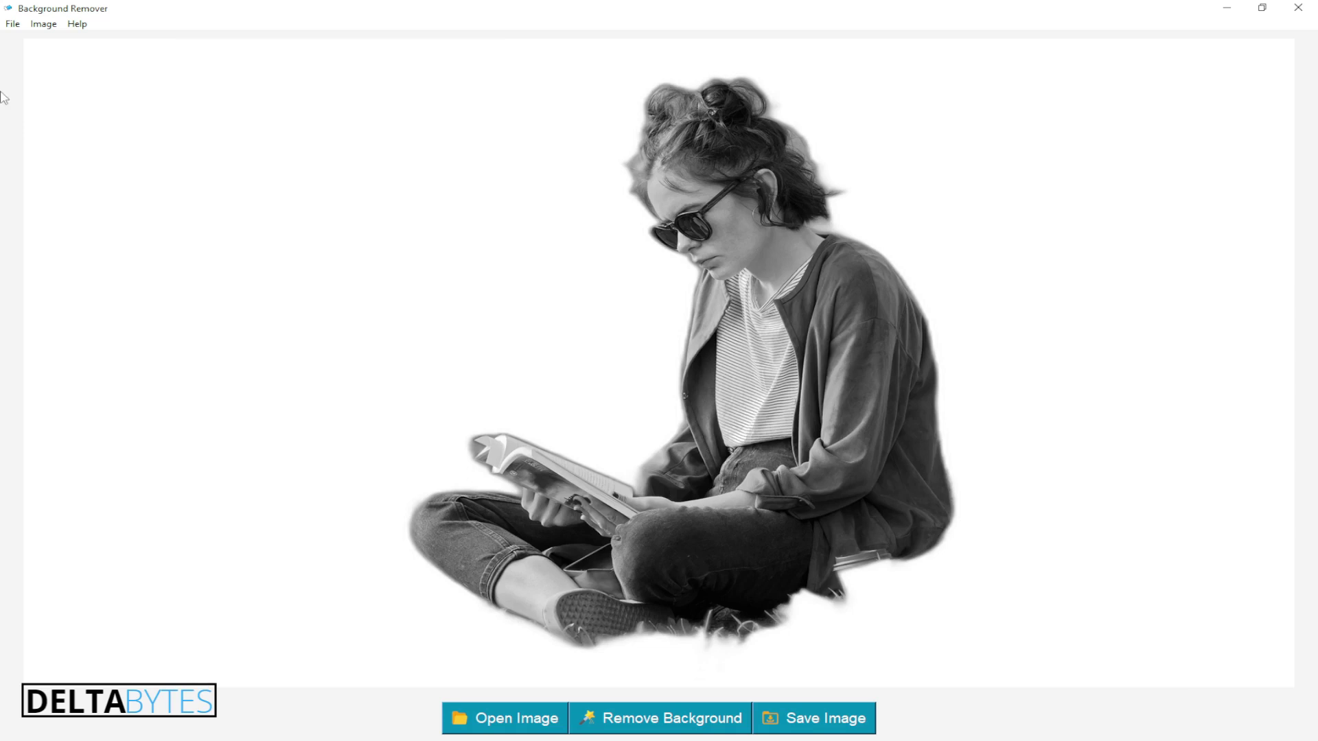
{"action": "left_click", "coordinate": [13, 24]}
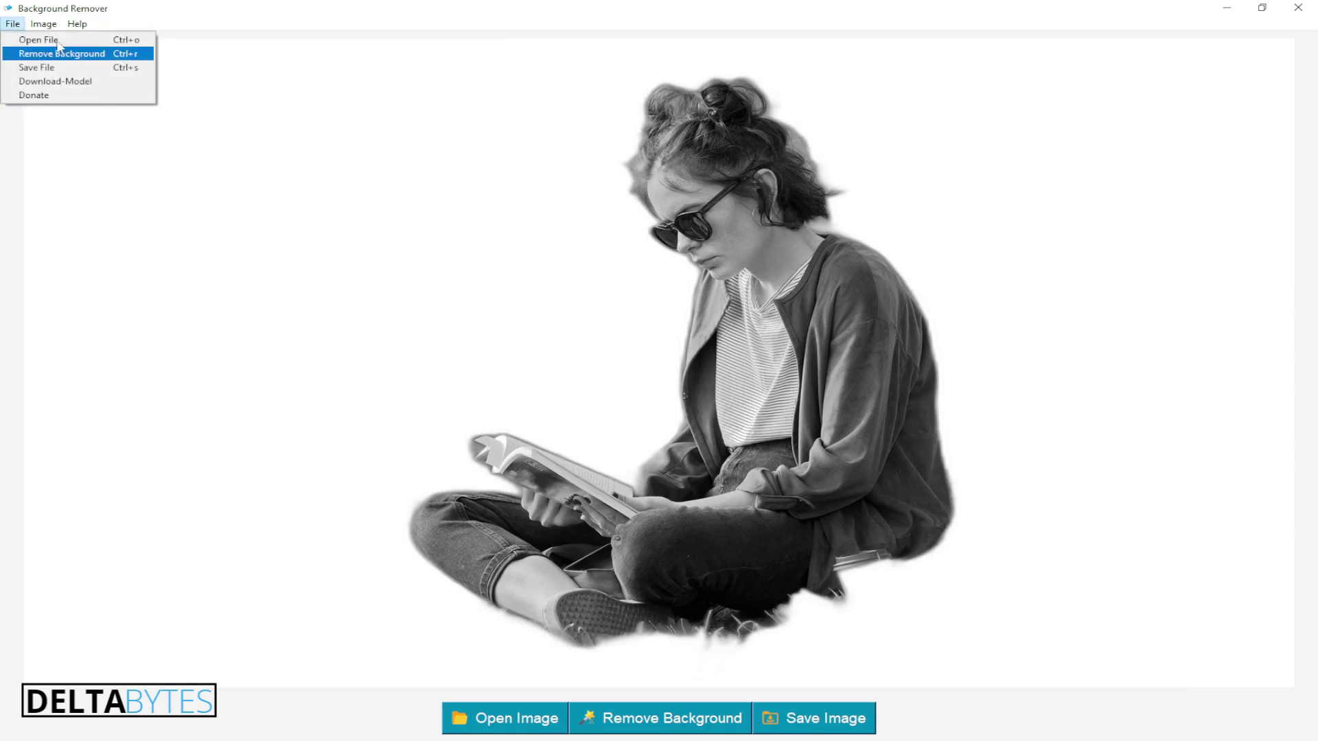
{"action": "mouse_move", "coordinate": [58, 30]}
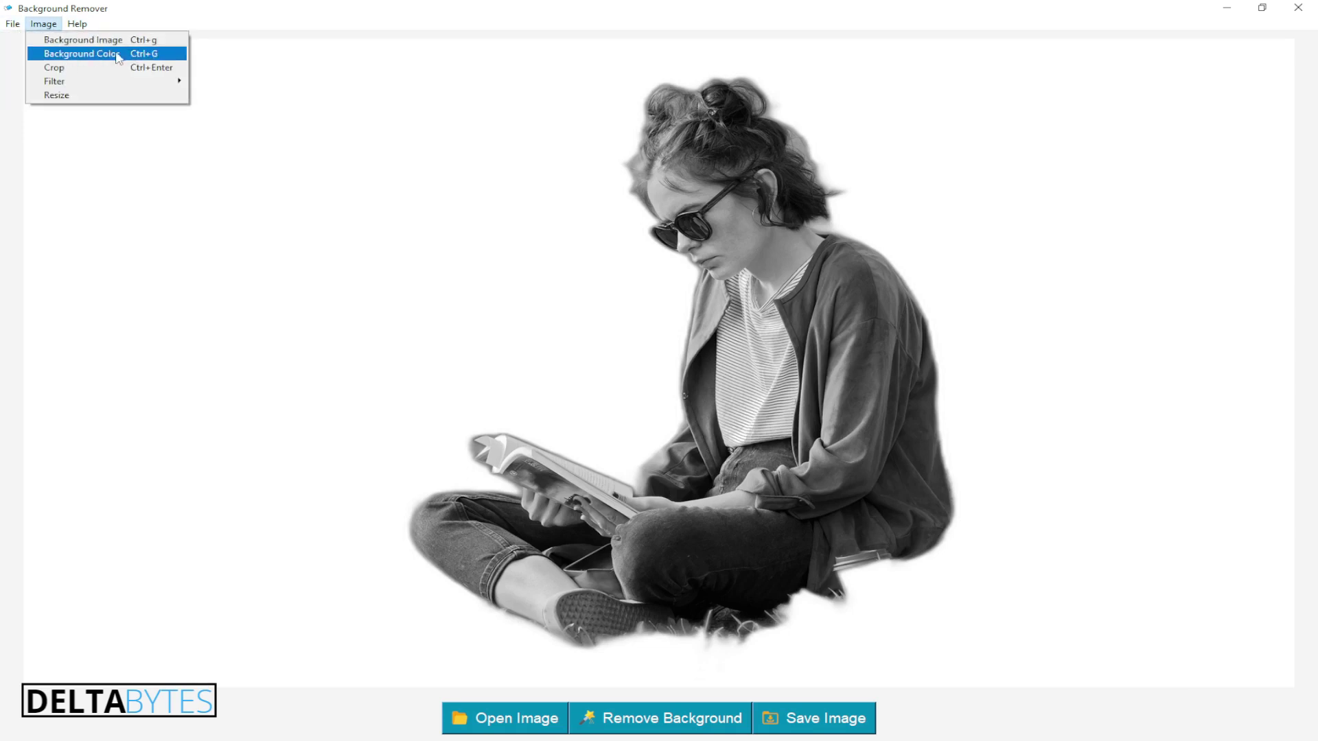
Step: Set the background colour behind the cut-out to teal-blue RGB 0/128/192
{"action": "left_click", "coordinate": [127, 58]}
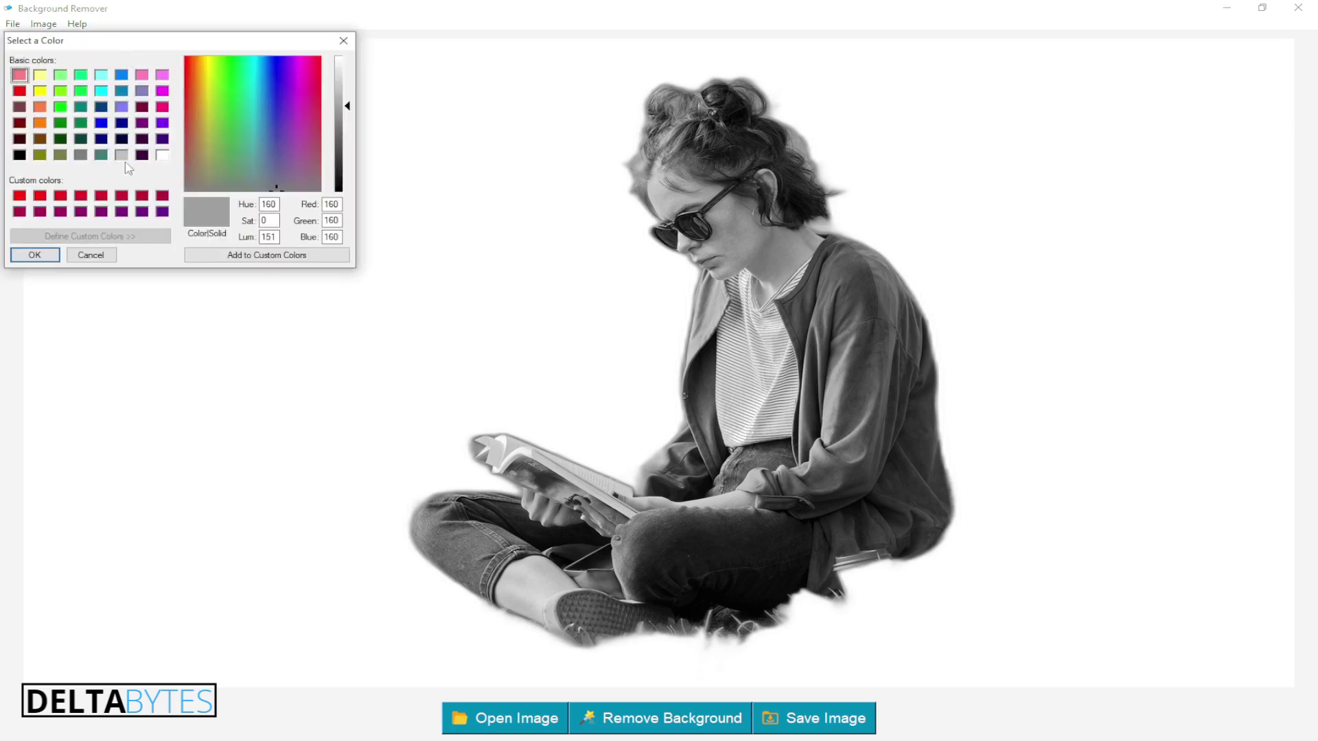
{"action": "left_click", "coordinate": [142, 91]}
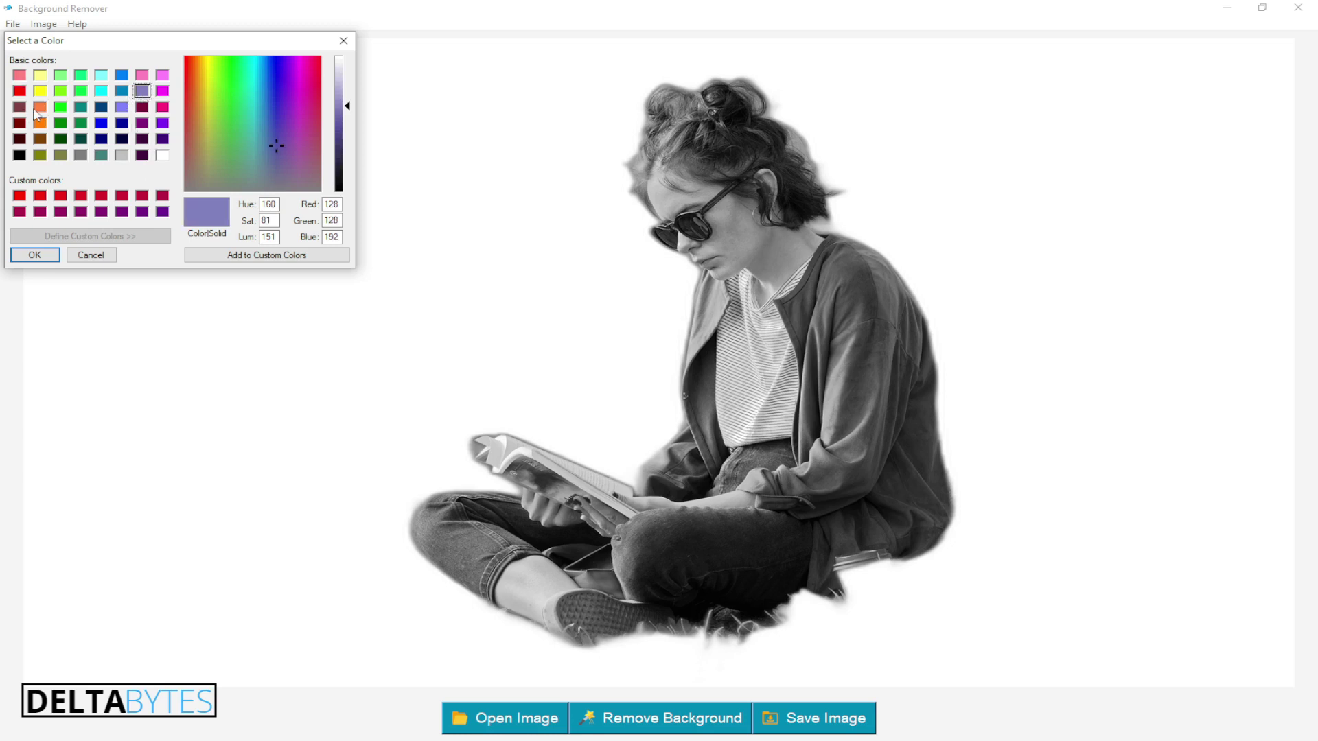
{"action": "left_click", "coordinate": [121, 90]}
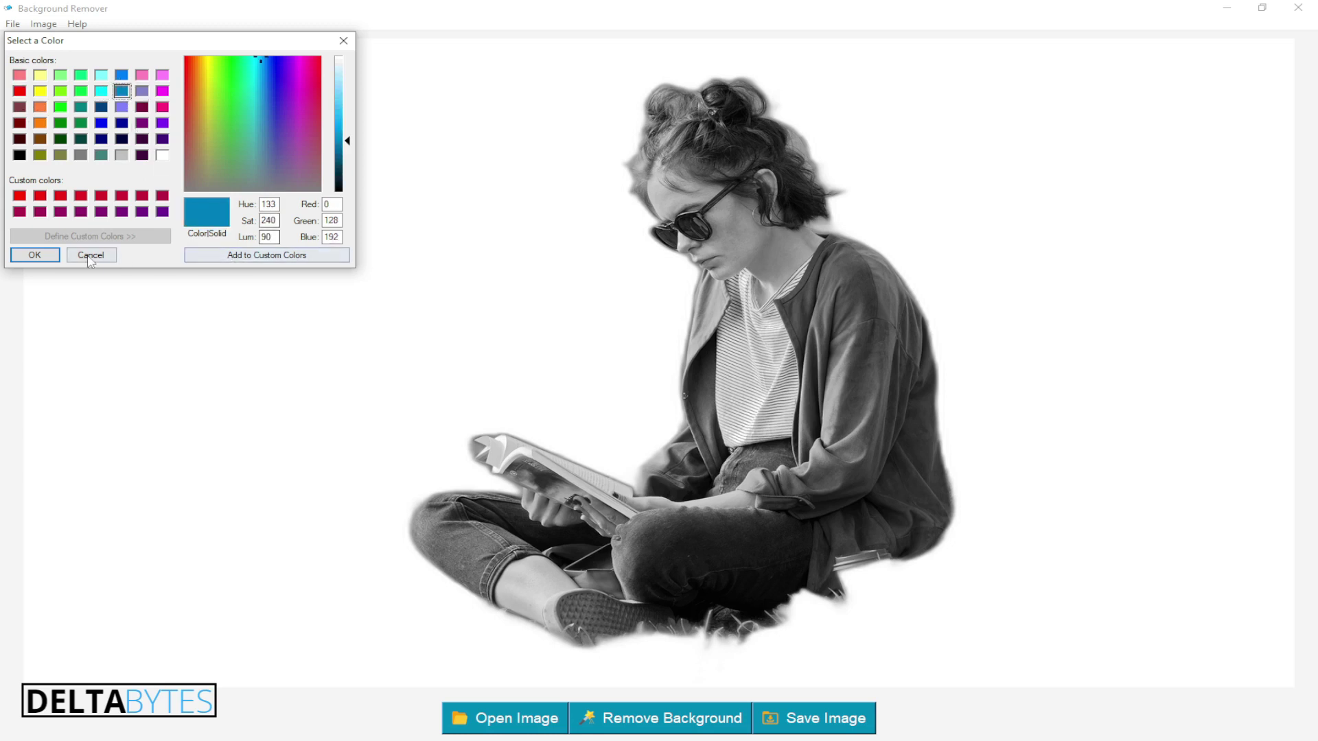
{"action": "left_click", "coordinate": [48, 255]}
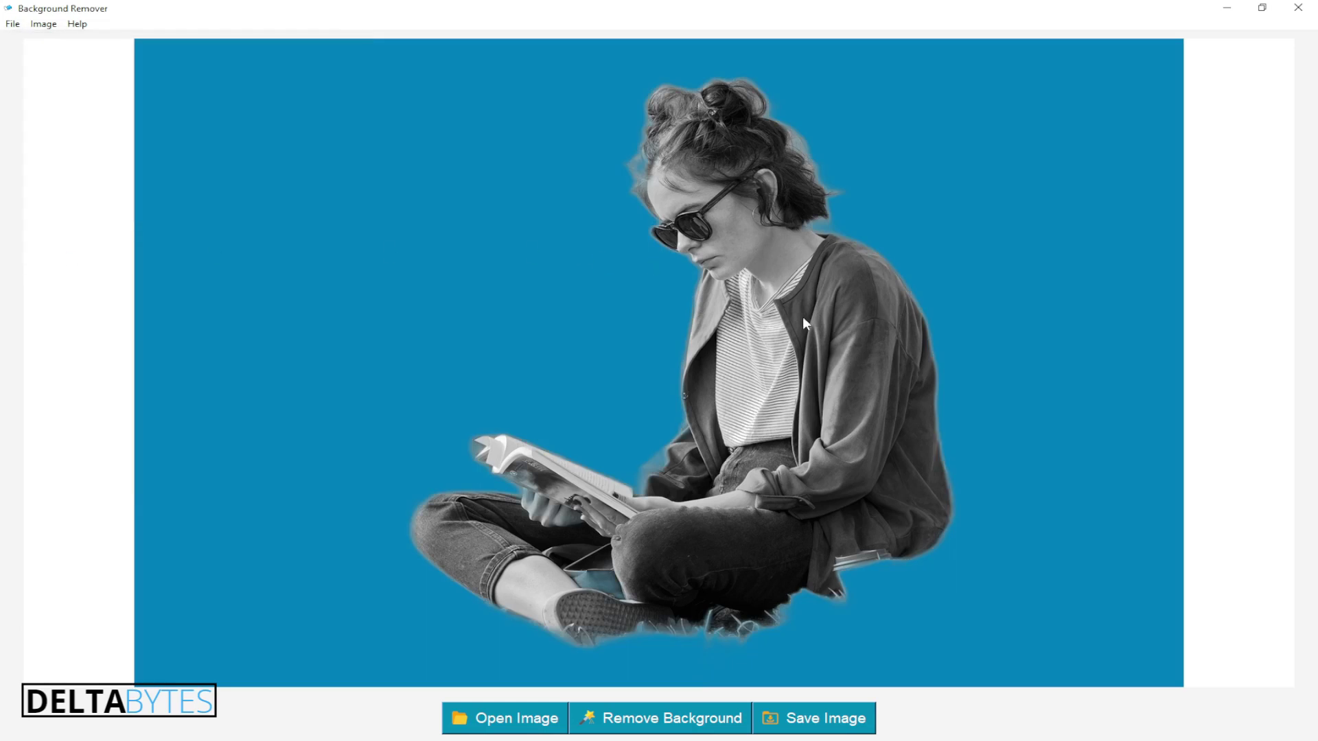
Step: Open the Background Image picker and browse Documents, Pictures and Saved Pictures for a backdrop
{"action": "left_click", "coordinate": [43, 24]}
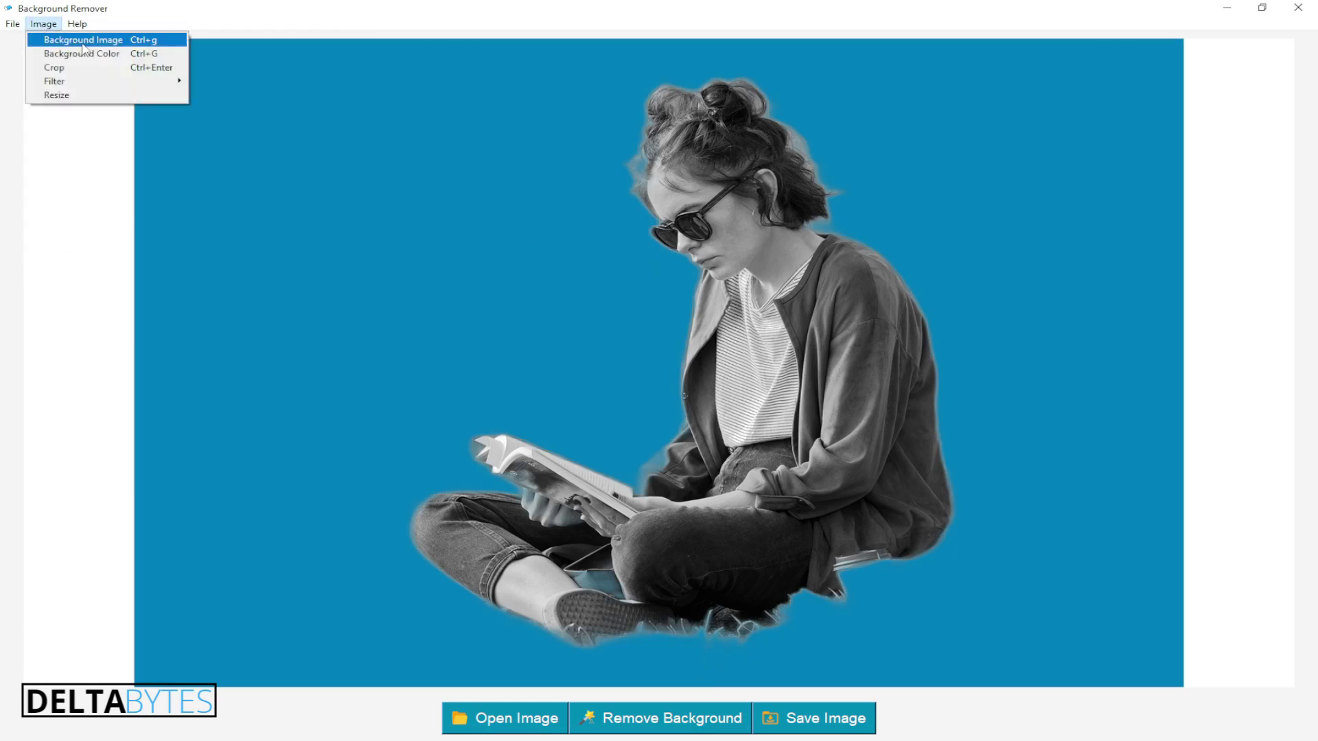
{"action": "left_click", "coordinate": [131, 45]}
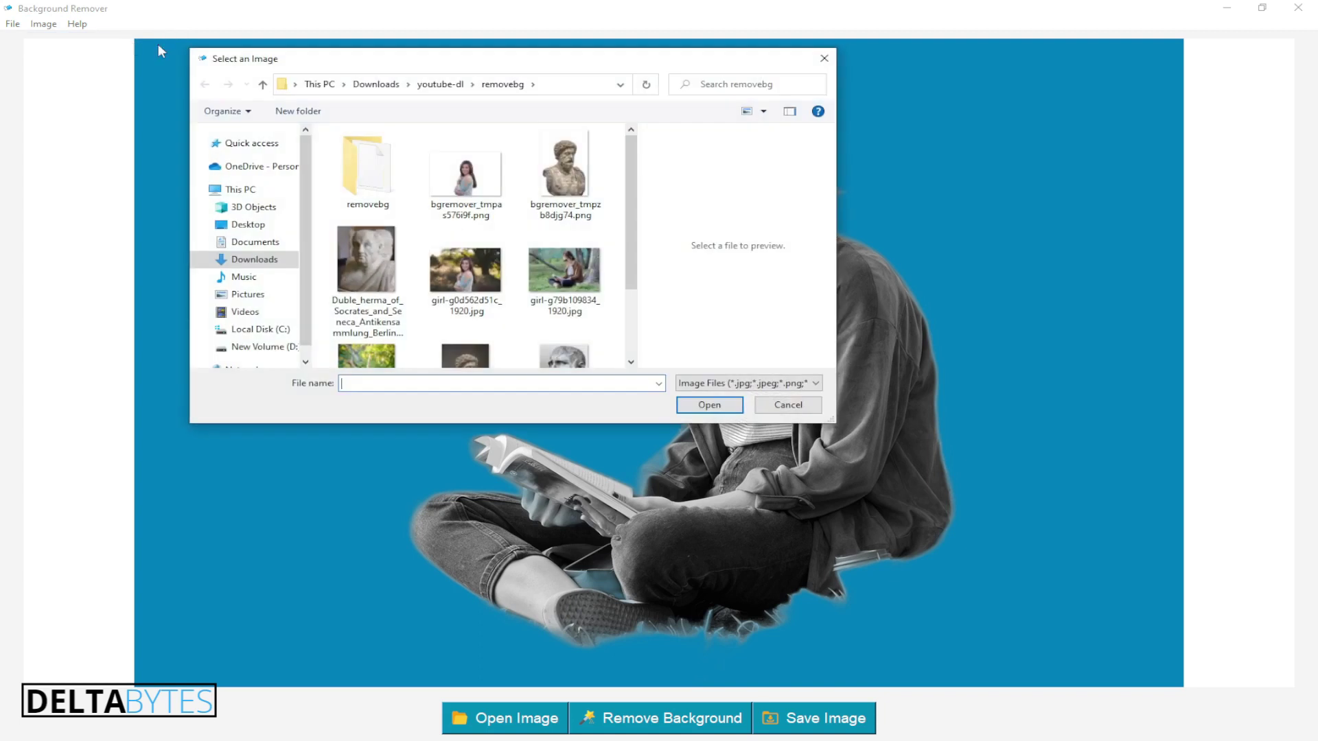
{"action": "scroll", "coordinate": [645, 219], "scroll_direction": "down", "scroll_amount": 2}
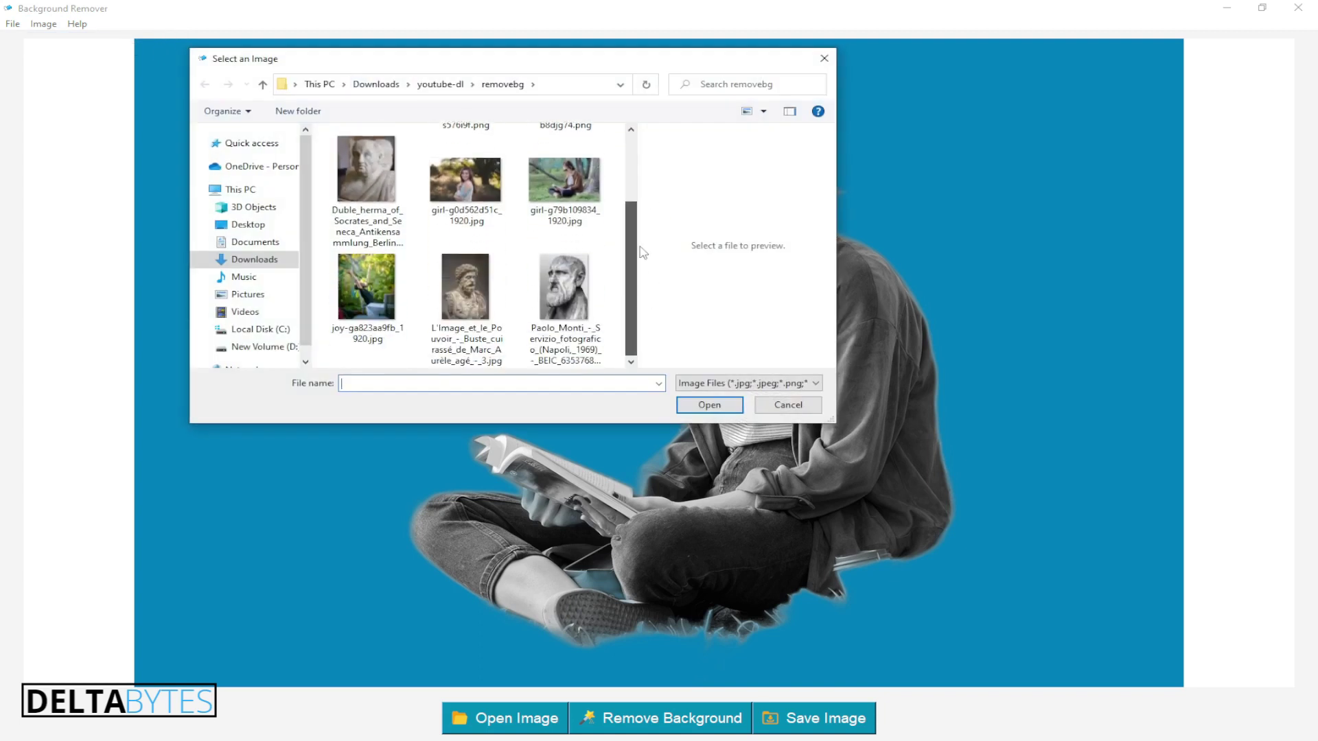
{"action": "scroll", "coordinate": [638, 206], "scroll_direction": "up", "scroll_amount": 2}
{"action": "left_click", "coordinate": [251, 242]}
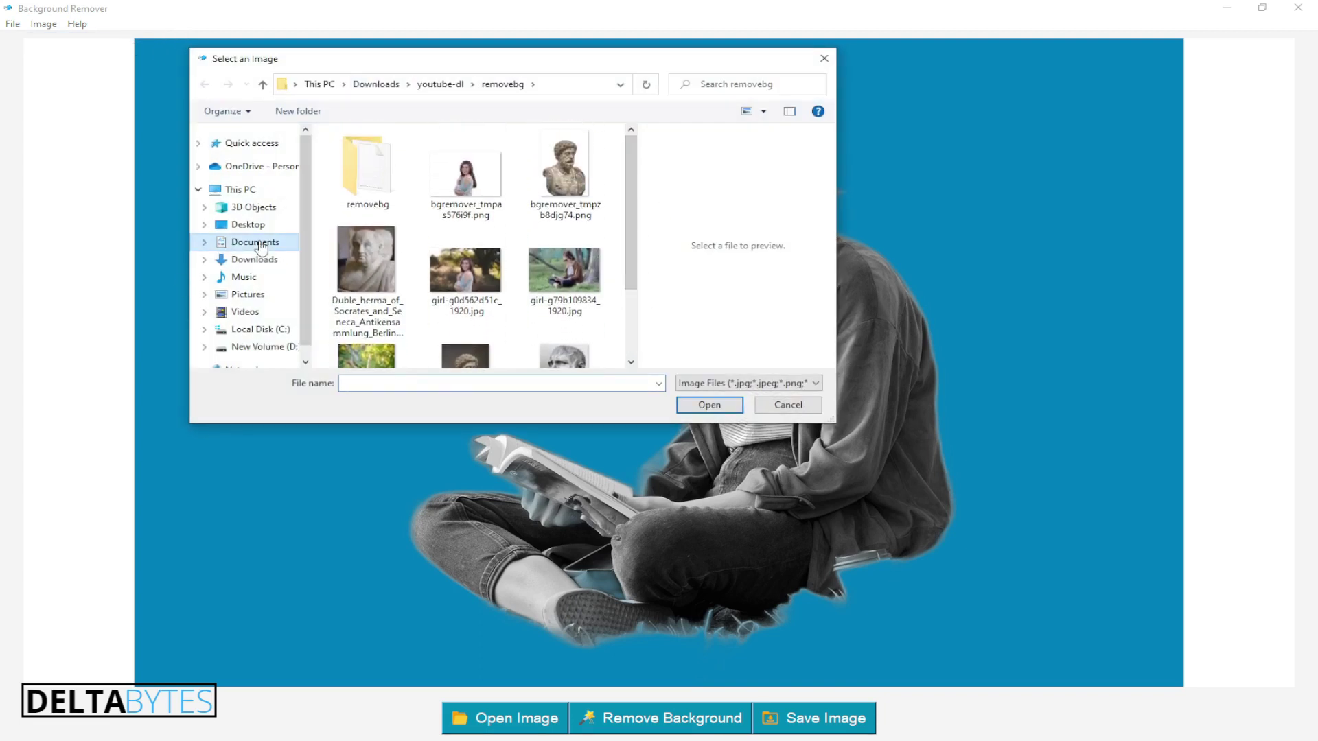
{"action": "left_click", "coordinate": [257, 297]}
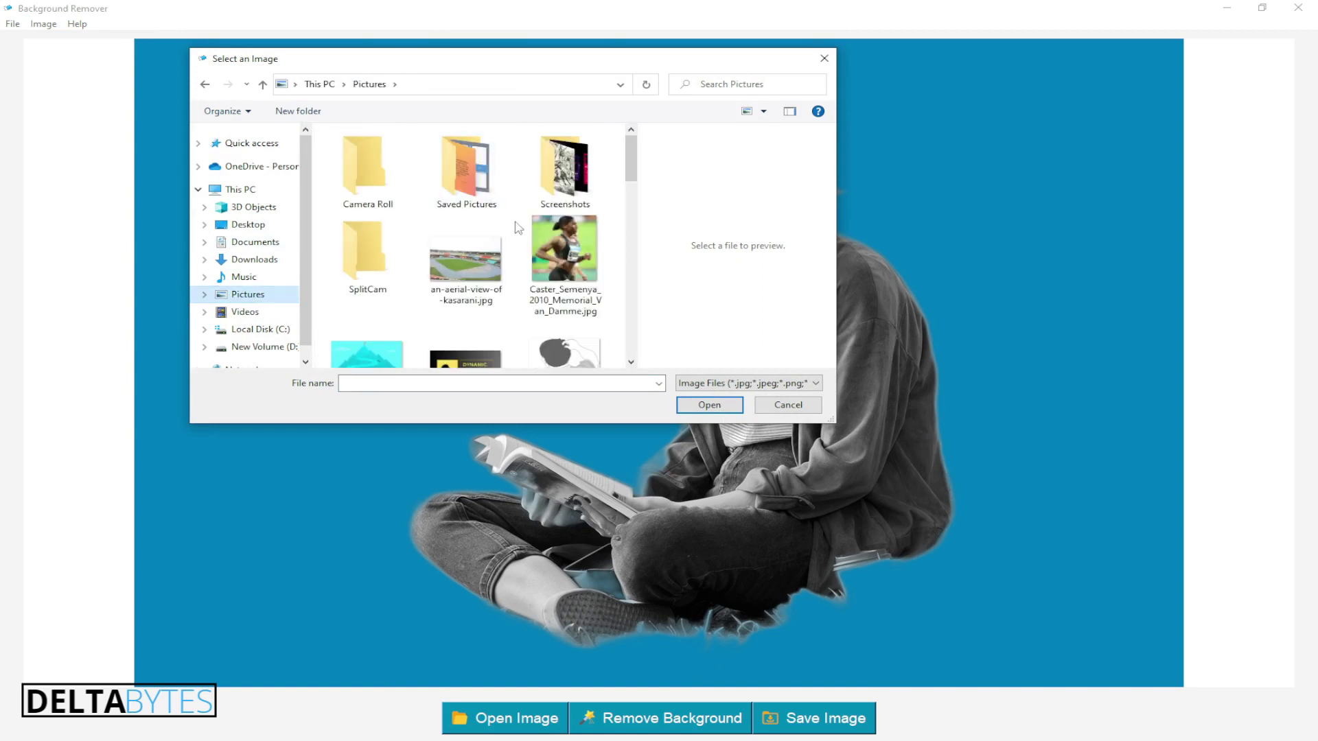
{"action": "left_click", "coordinate": [478, 180]}
{"action": "double_click", "coordinate": [478, 181]}
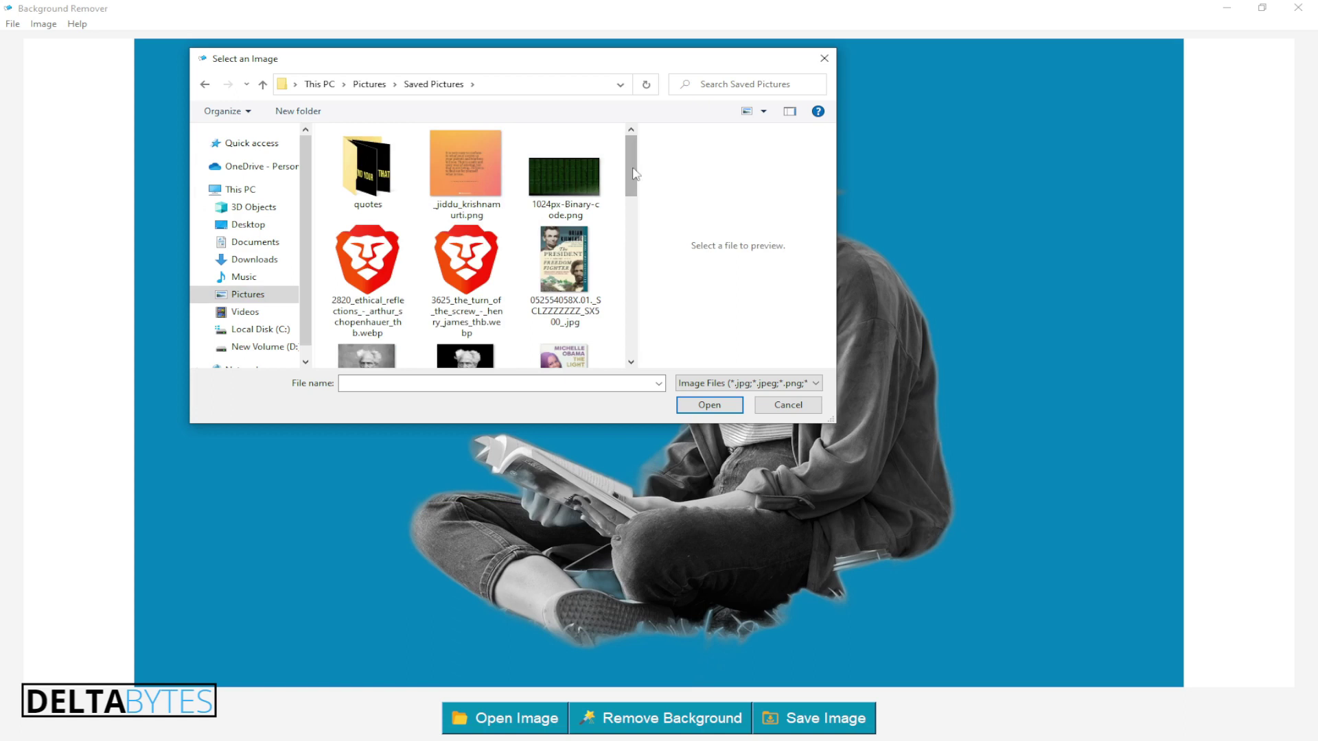
{"action": "mouse_move", "coordinate": [631, 175]}
{"action": "left_mouse_down"}
{"action": "mouse_move", "coordinate": [642, 321]}
{"action": "mouse_move", "coordinate": [631, 158]}
{"action": "left_mouse_up"}
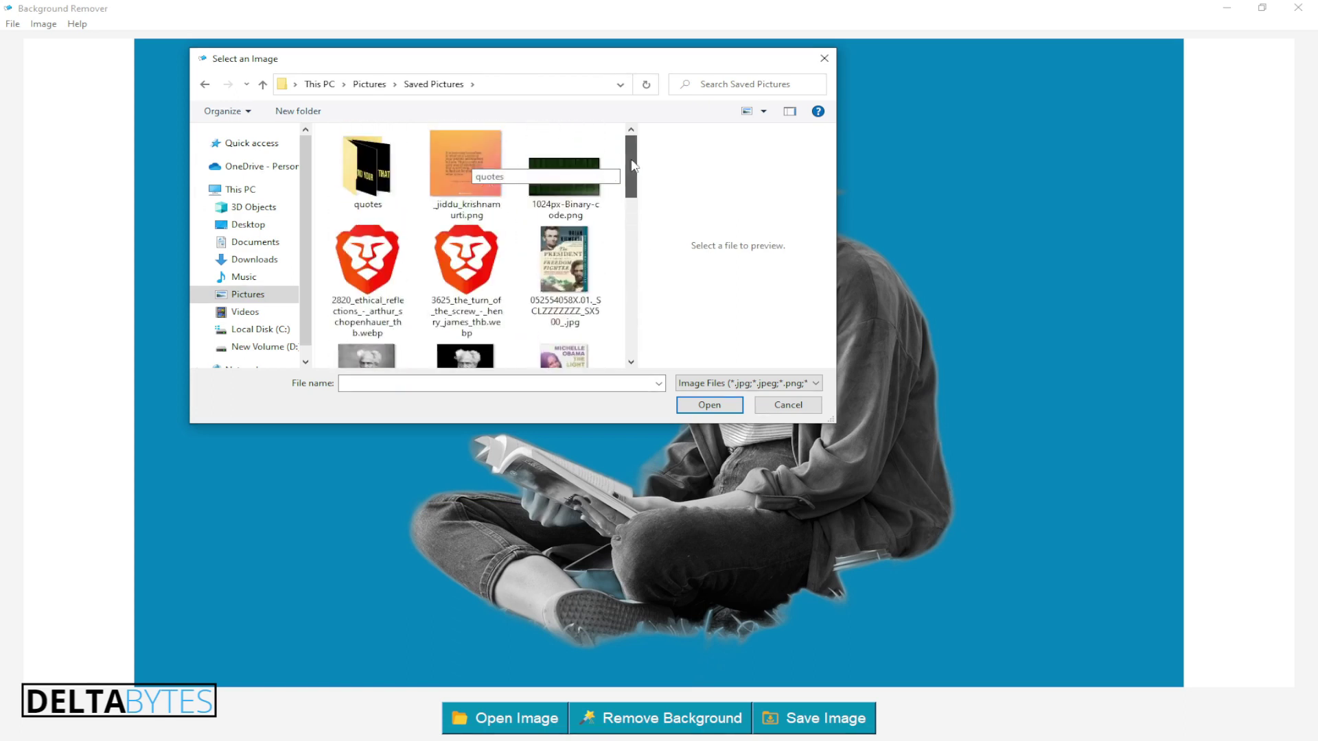
Step: Set the teal mountain illustration destination.png from Pictures as the background
{"action": "left_click", "coordinate": [370, 84]}
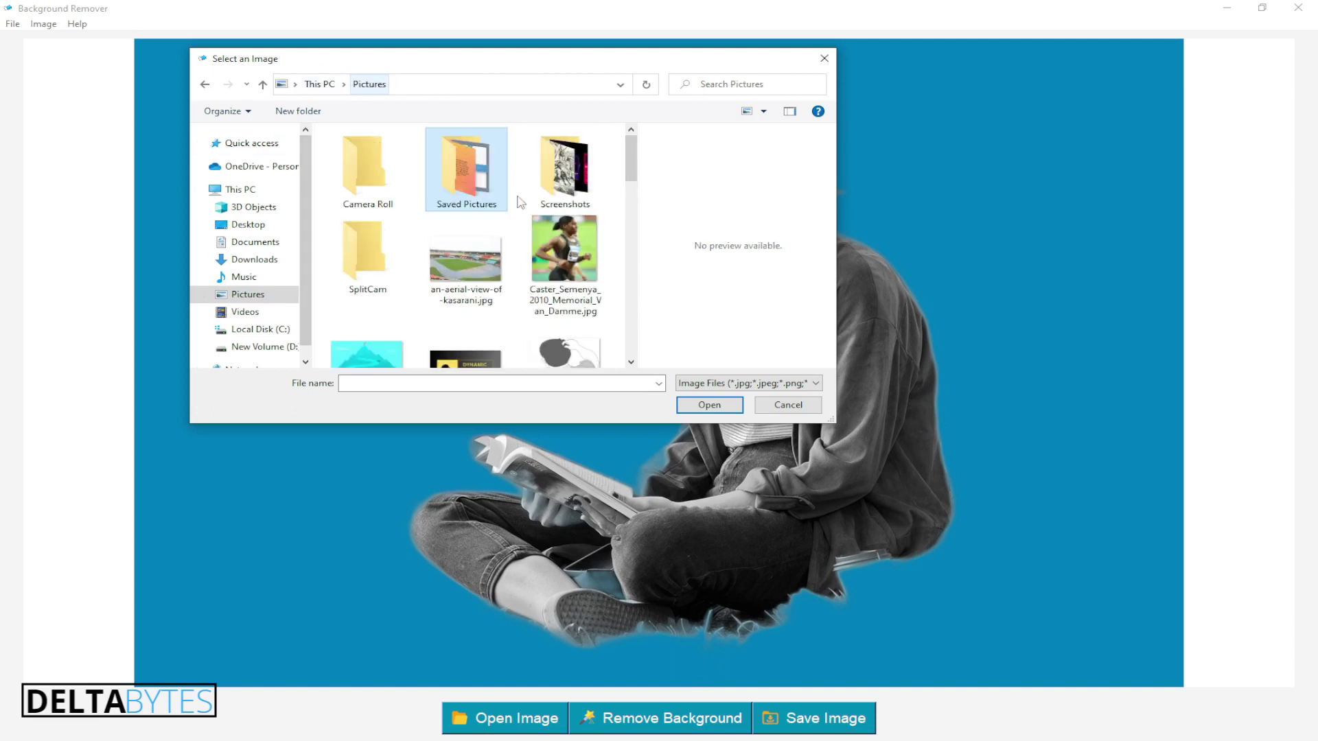
{"action": "double_click", "coordinate": [562, 187]}
{"action": "left_click_drag", "start_coordinate": [632, 147], "coordinate": [502, 138]}
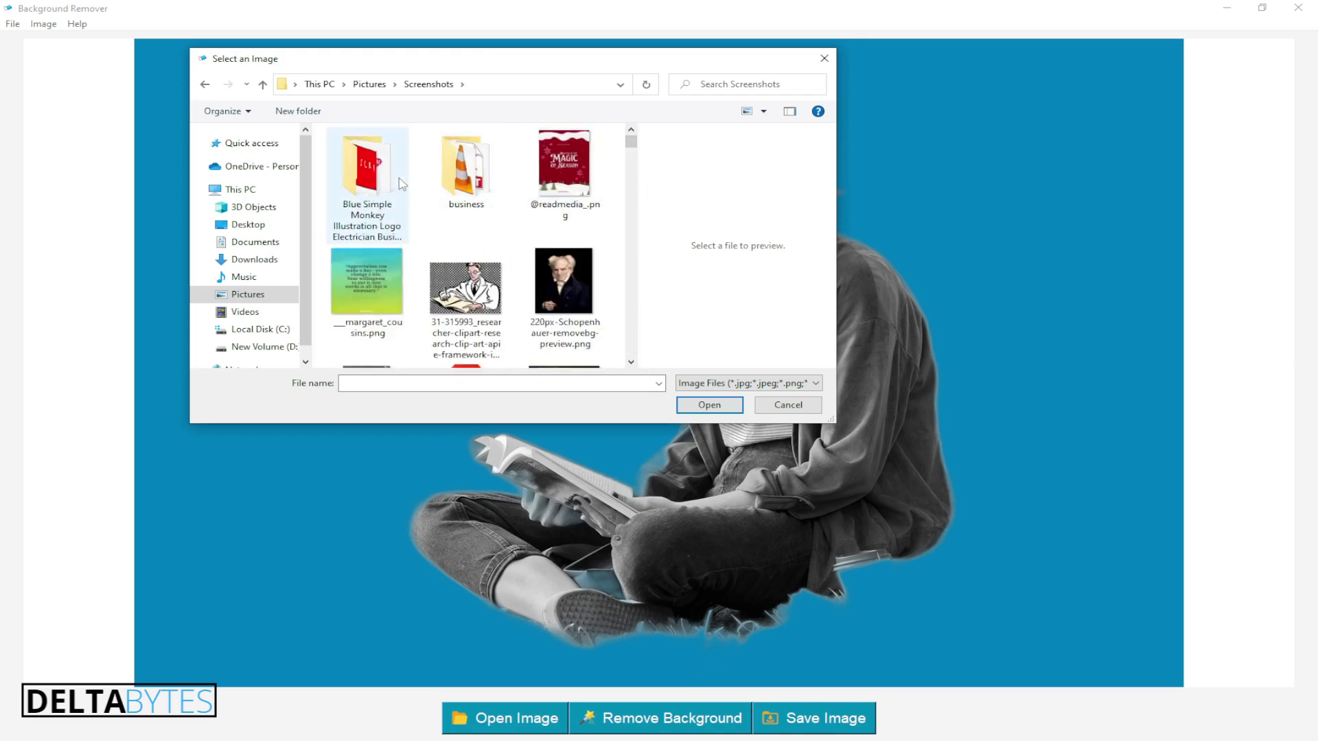
{"action": "left_click", "coordinate": [374, 87]}
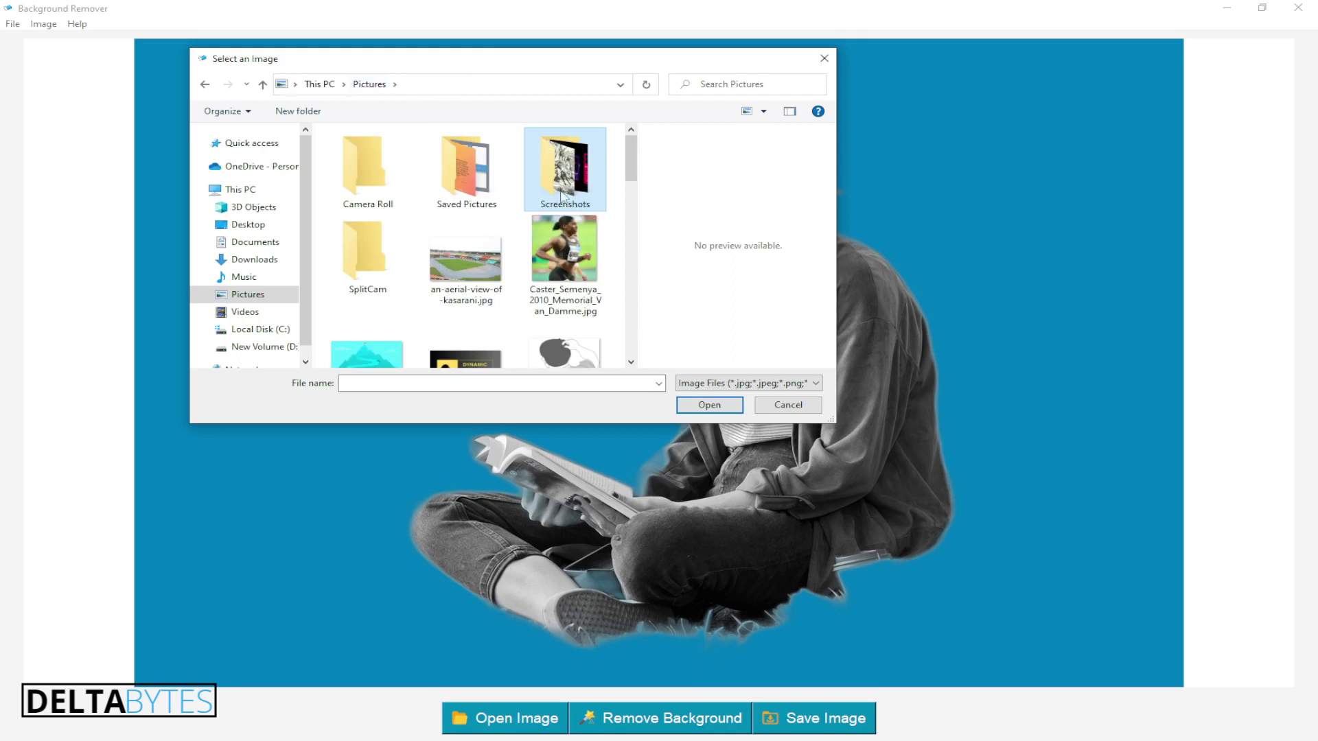
{"action": "left_click_drag", "start_coordinate": [636, 152], "coordinate": [652, 281]}
{"action": "scroll", "coordinate": [649, 321], "scroll_direction": "up", "scroll_amount": 5}
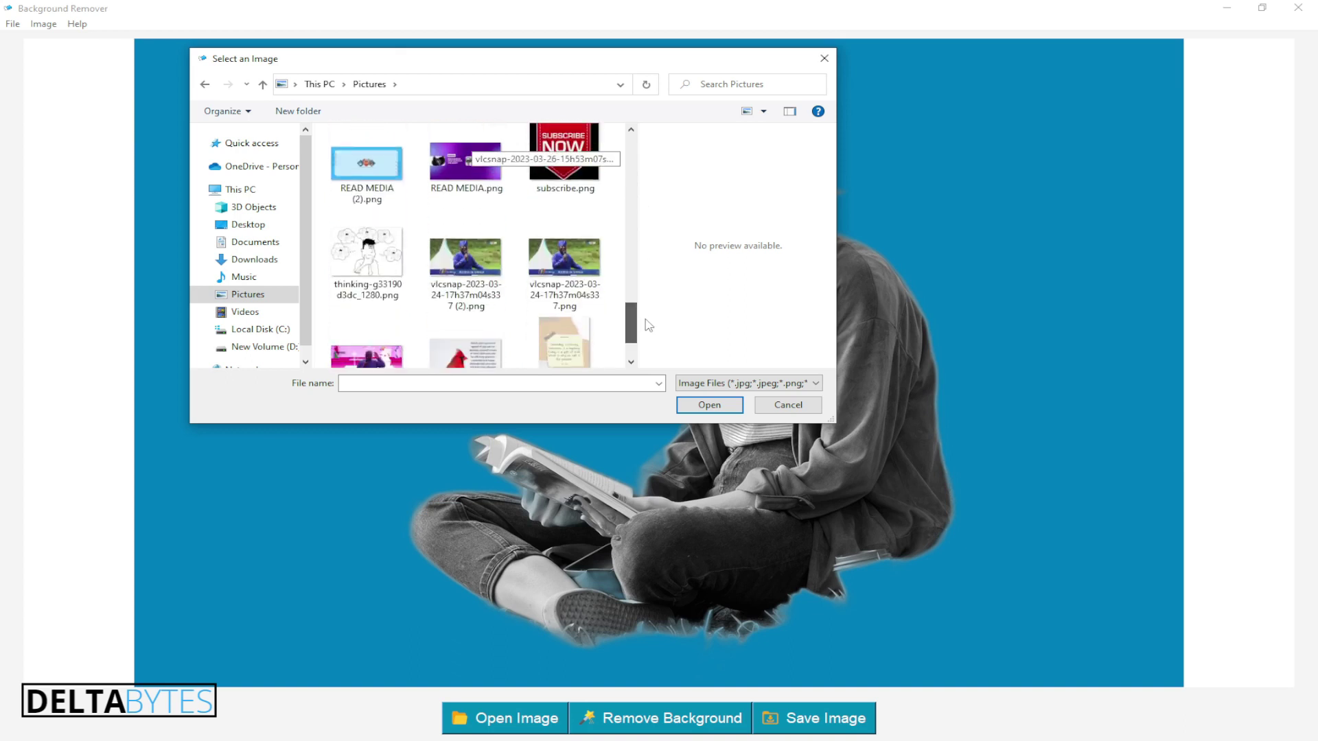
{"action": "double_click", "coordinate": [362, 243]}
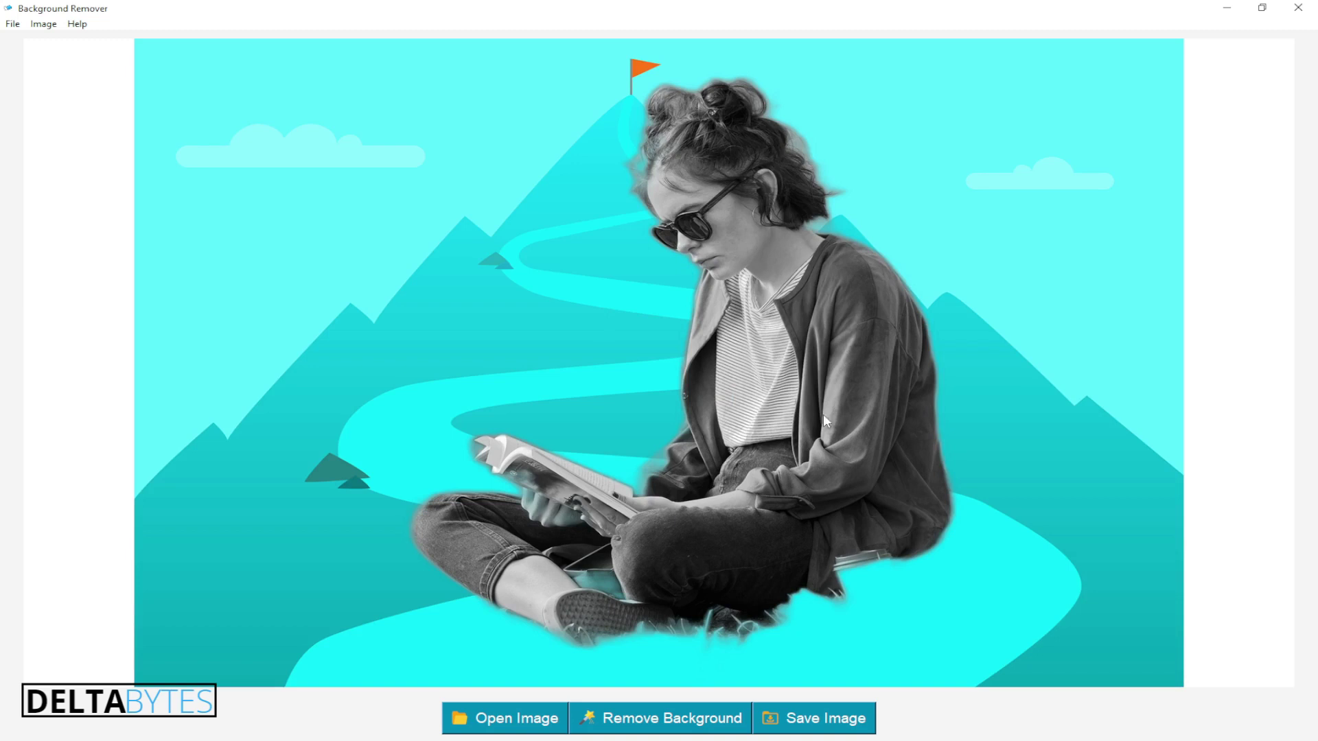
Step: Save the composite as bgremover_destination.png in Downloads > youtube-dl > removebg
{"action": "left_click", "coordinate": [829, 729]}
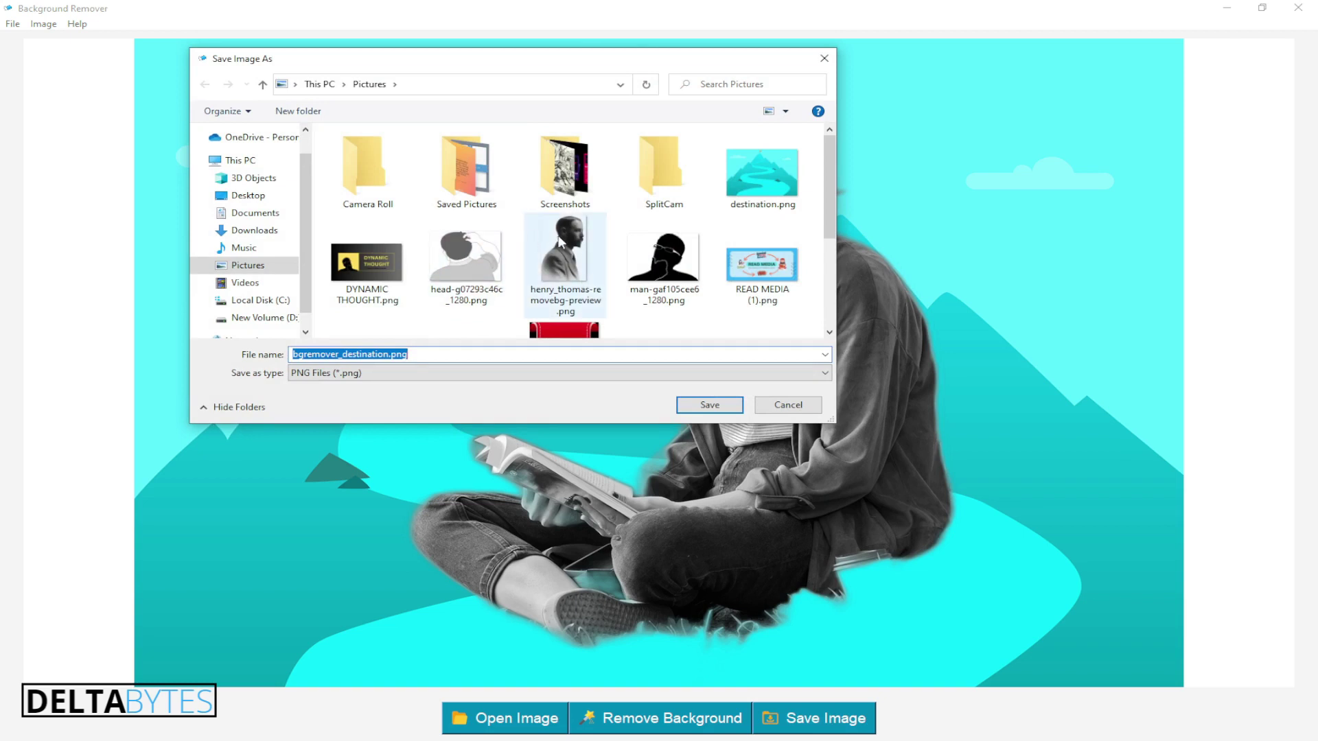
{"action": "scroll", "coordinate": [546, 251], "scroll_direction": "down", "scroll_amount": 3}
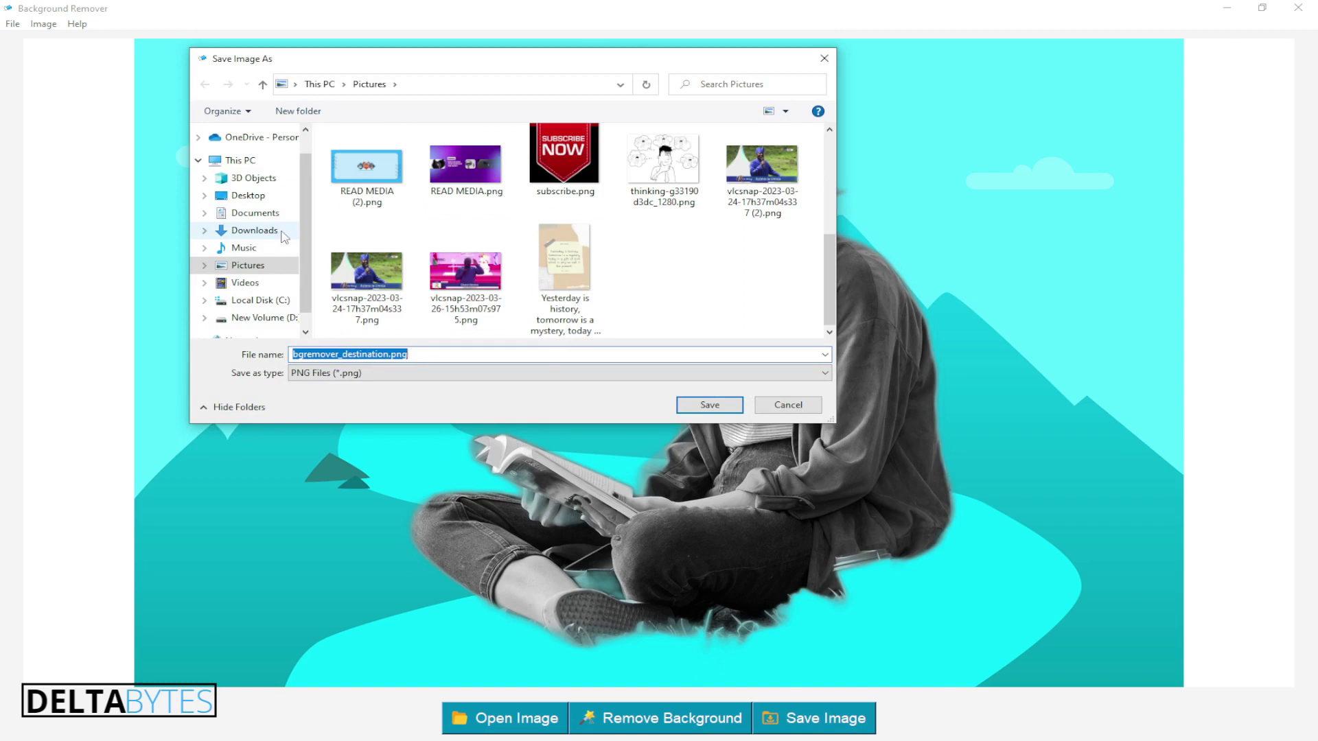
{"action": "left_click", "coordinate": [253, 230]}
{"action": "double_click", "coordinate": [446, 176]}
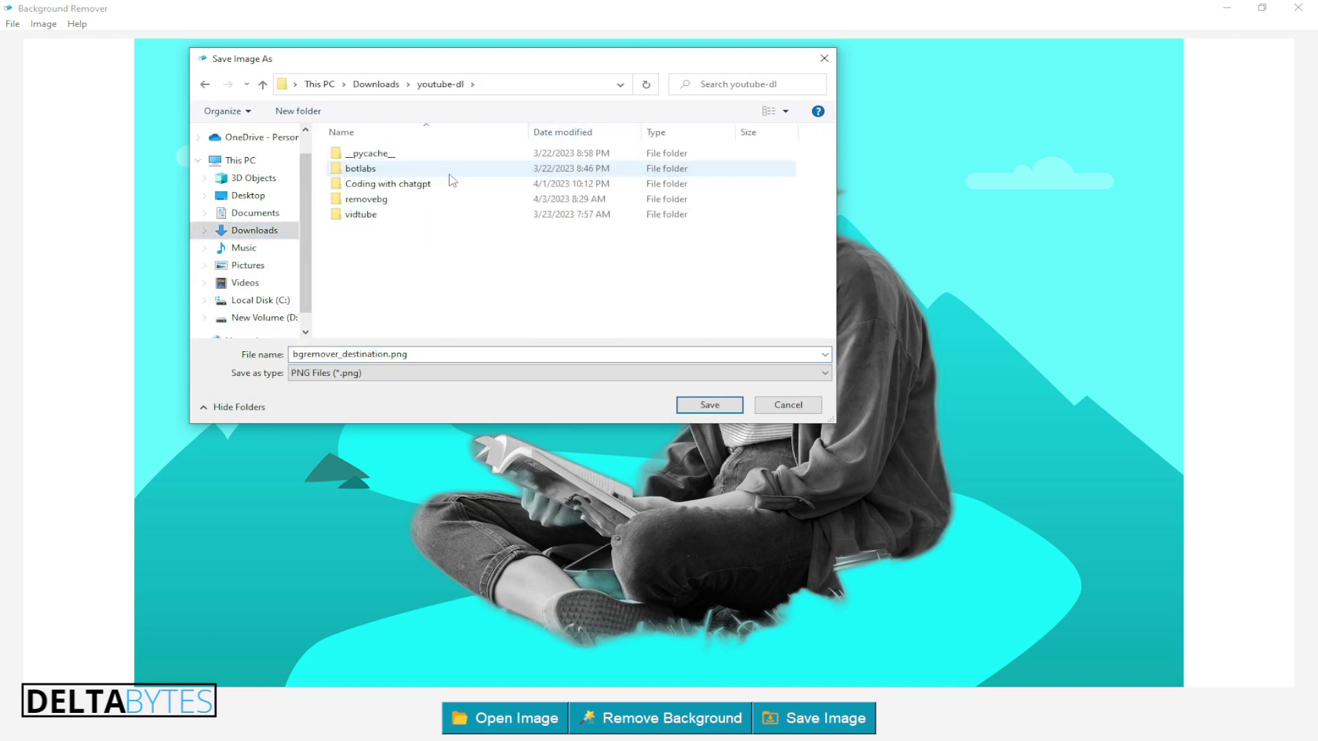
{"action": "double_click", "coordinate": [425, 198]}
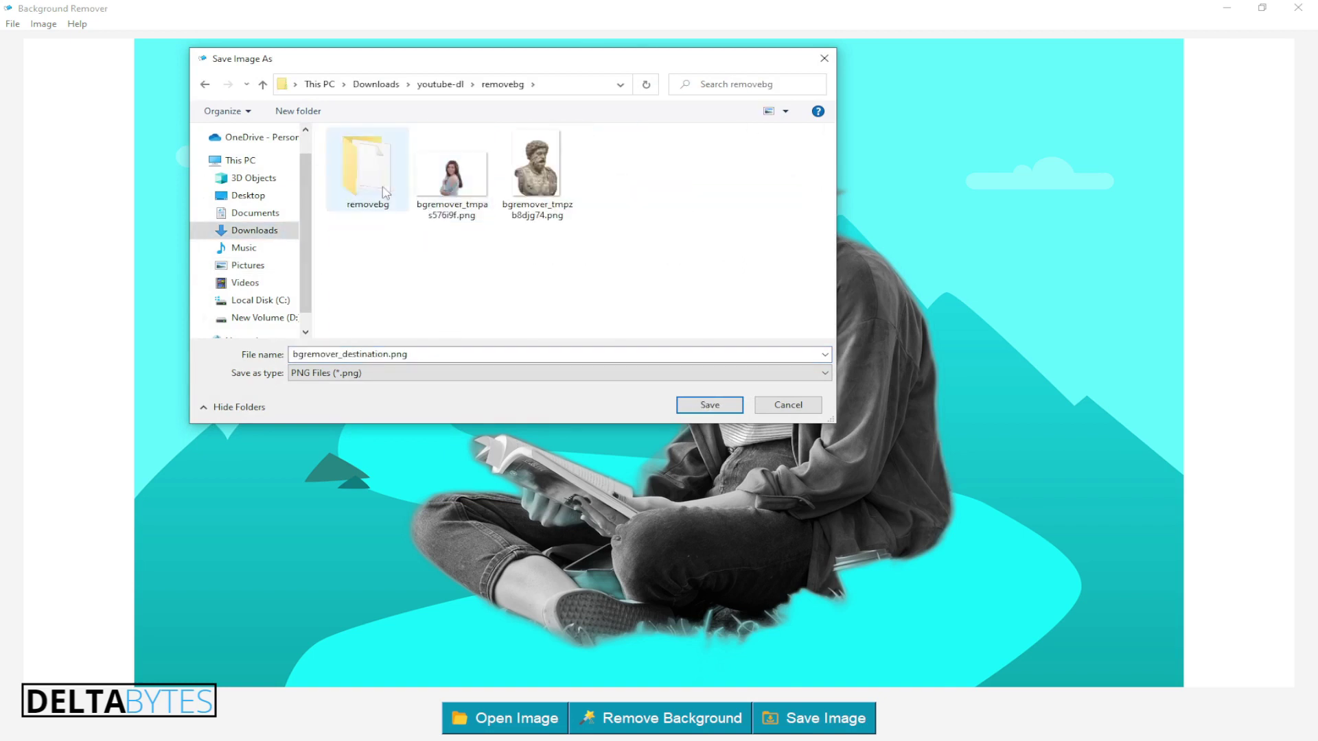
{"action": "left_click", "coordinate": [713, 407]}
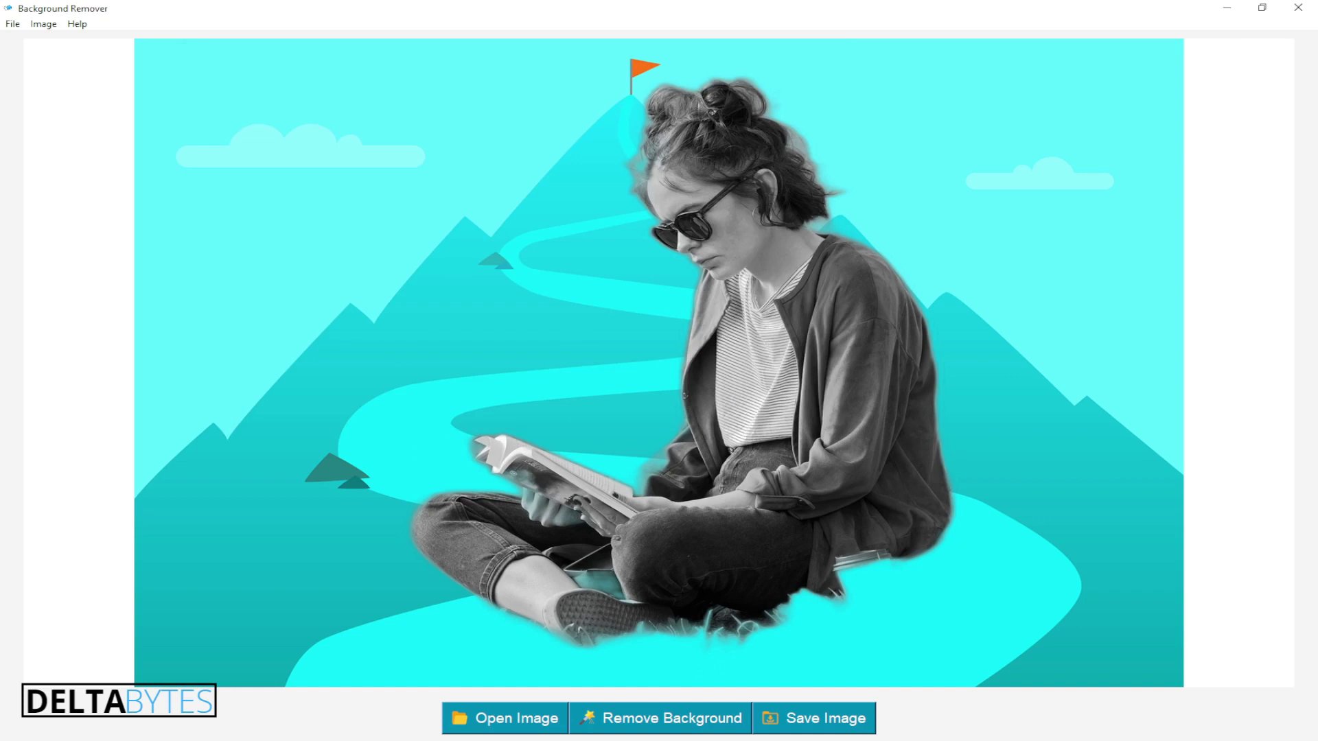
{"action": "left_click", "coordinate": [76, 679]}
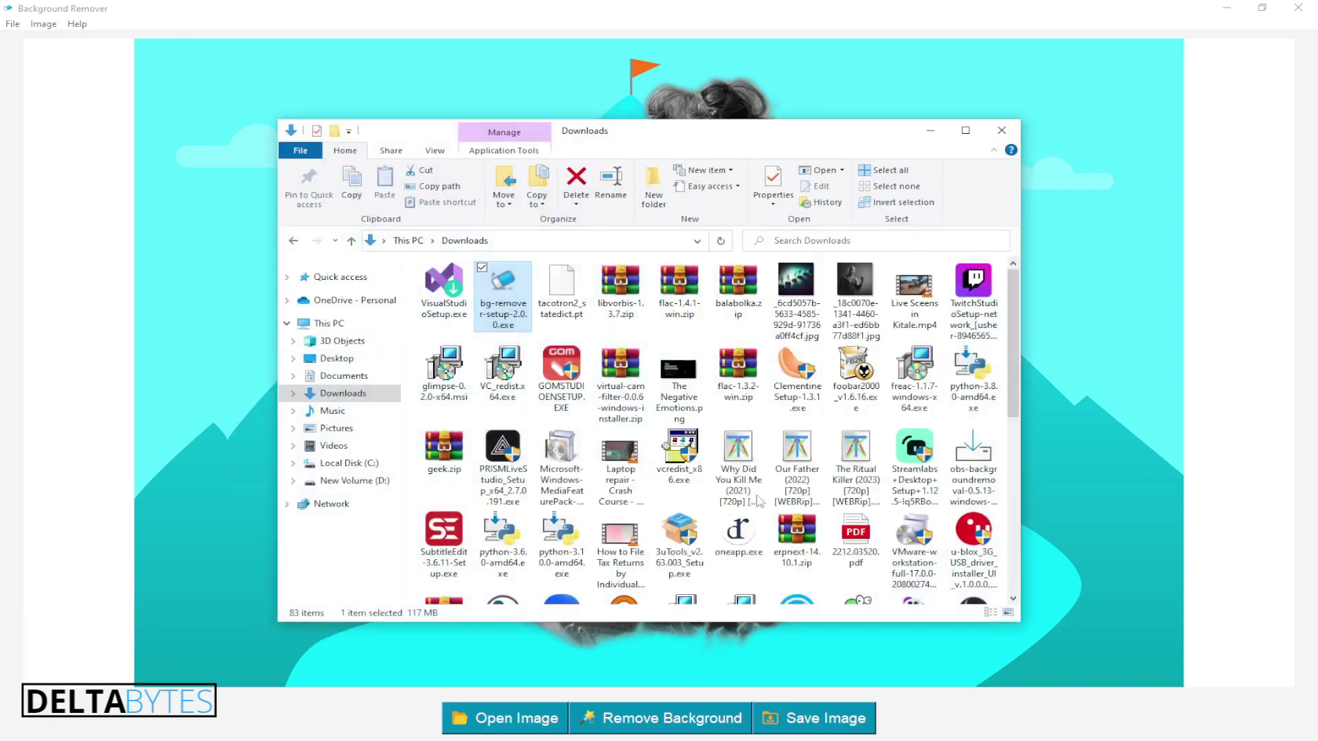
{"action": "scroll", "coordinate": [842, 439], "scroll_direction": "down", "scroll_amount": 5}
{"action": "double_click", "coordinate": [903, 417]}
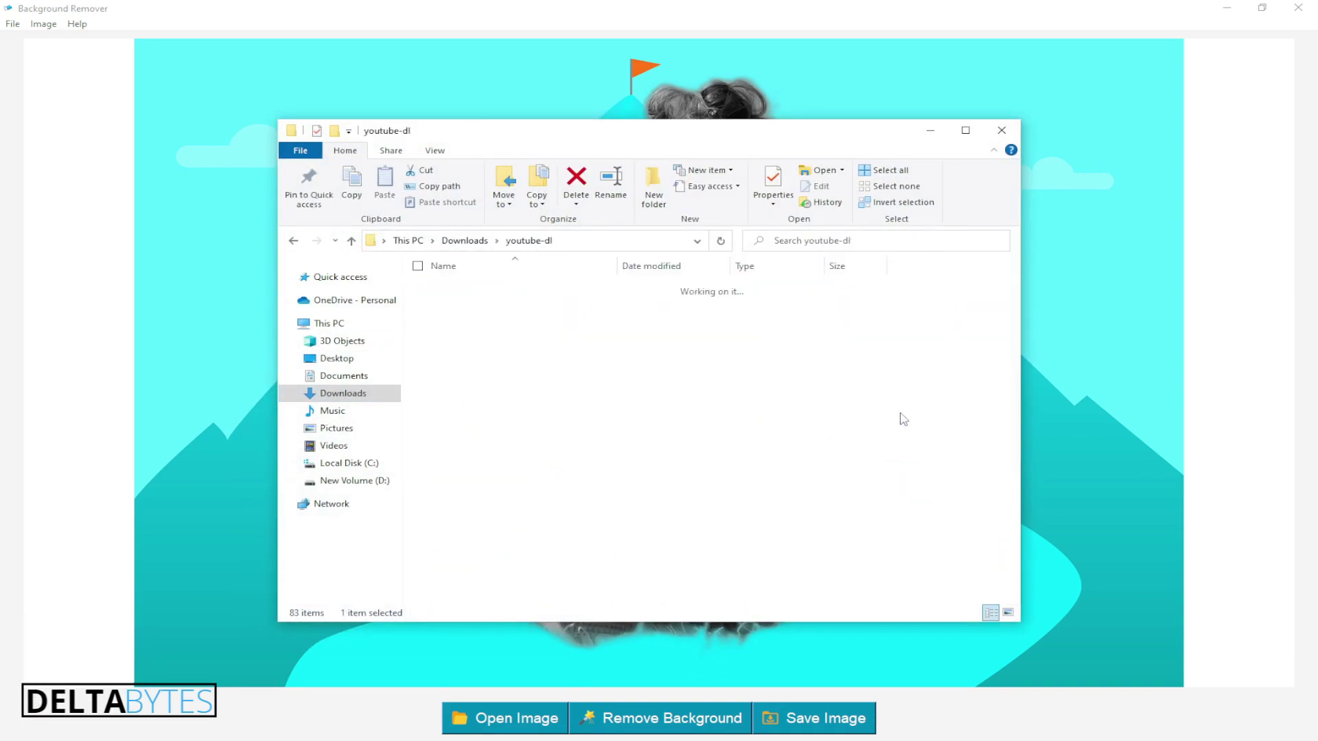
{"action": "double_click", "coordinate": [509, 335]}
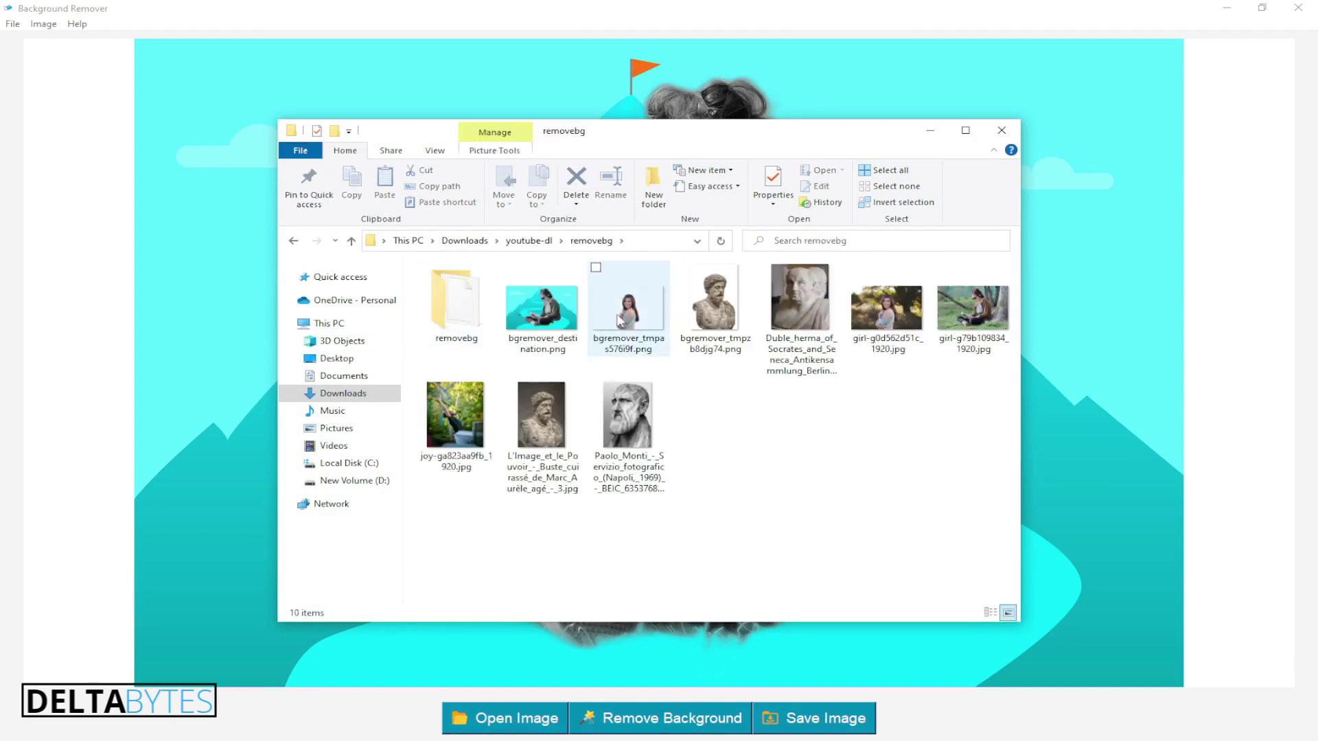
{"action": "double_click", "coordinate": [559, 324]}
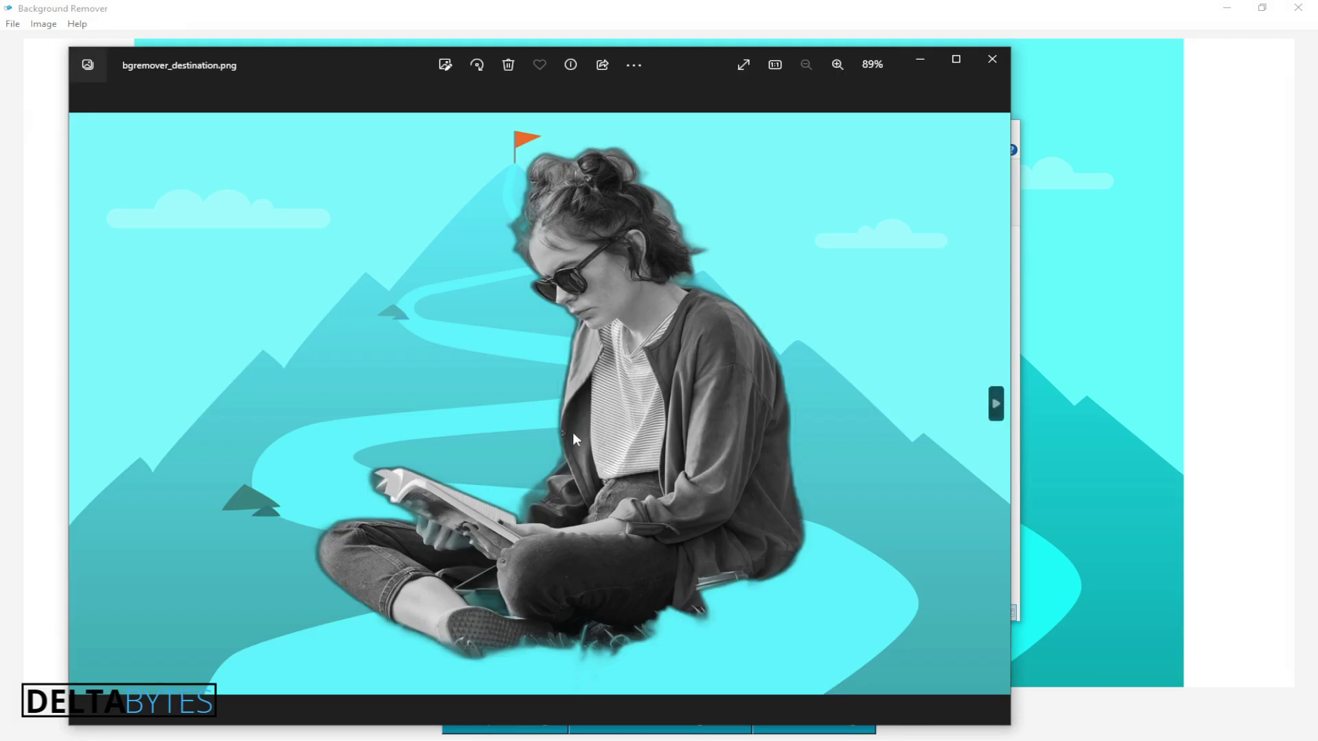
{"action": "left_click", "coordinate": [1058, 289]}
{"action": "left_click", "coordinate": [43, 23]}
Step: Load the smiling-girl portrait girl-g0d562d51c_1920.jpg
{"action": "left_click", "coordinate": [13, 23]}
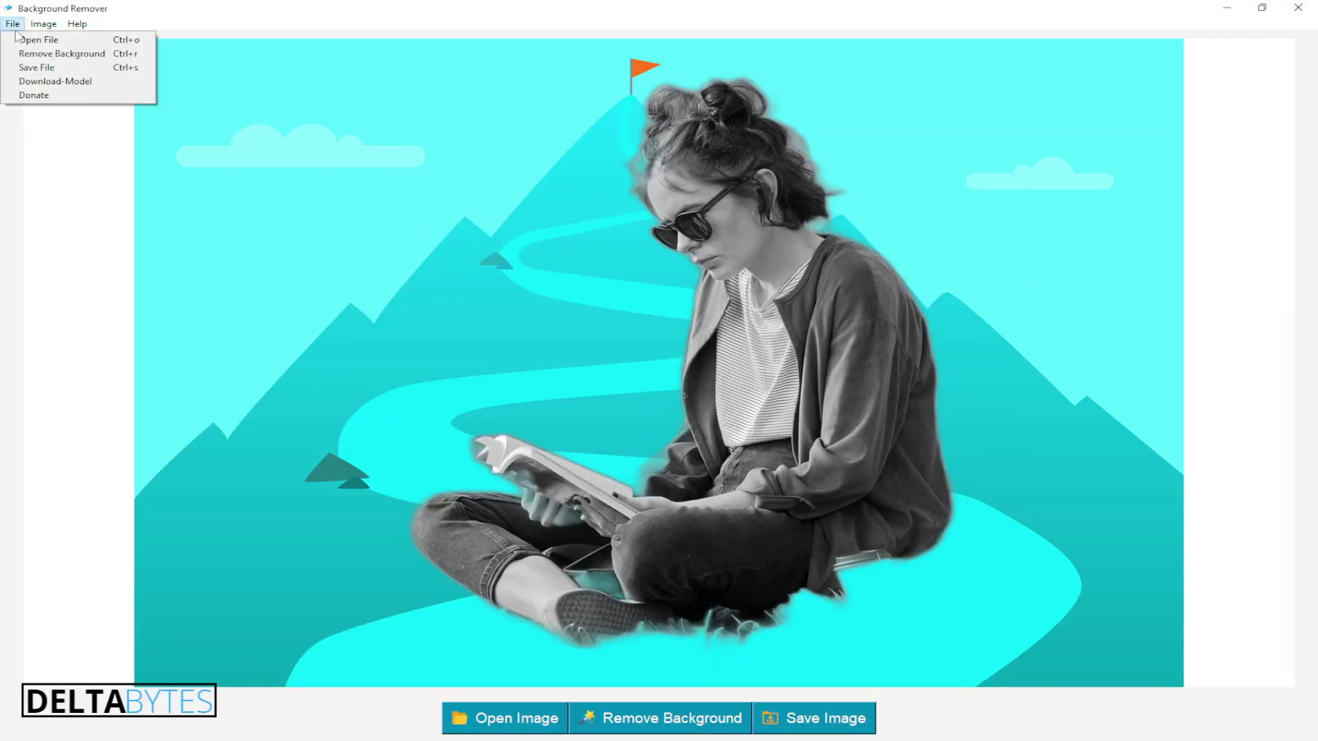
{"action": "left_click", "coordinate": [38, 40]}
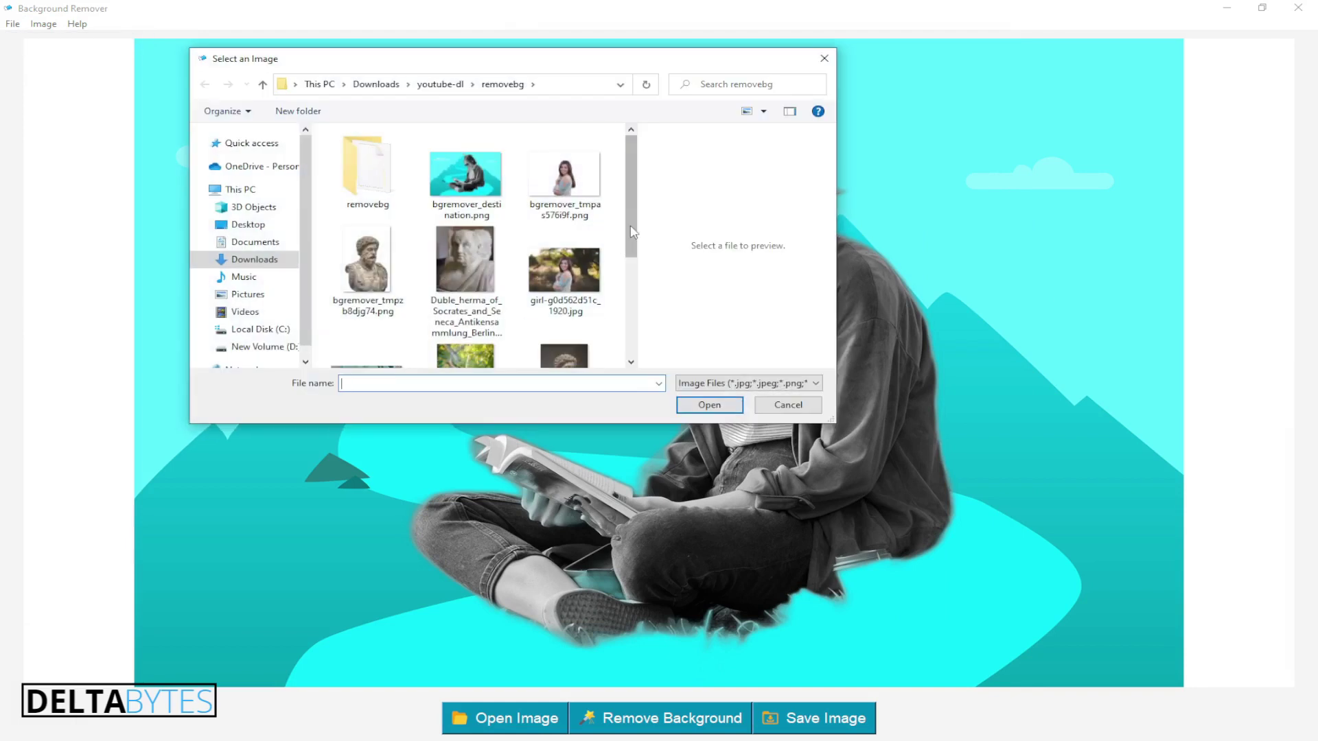
{"action": "double_click", "coordinate": [578, 269]}
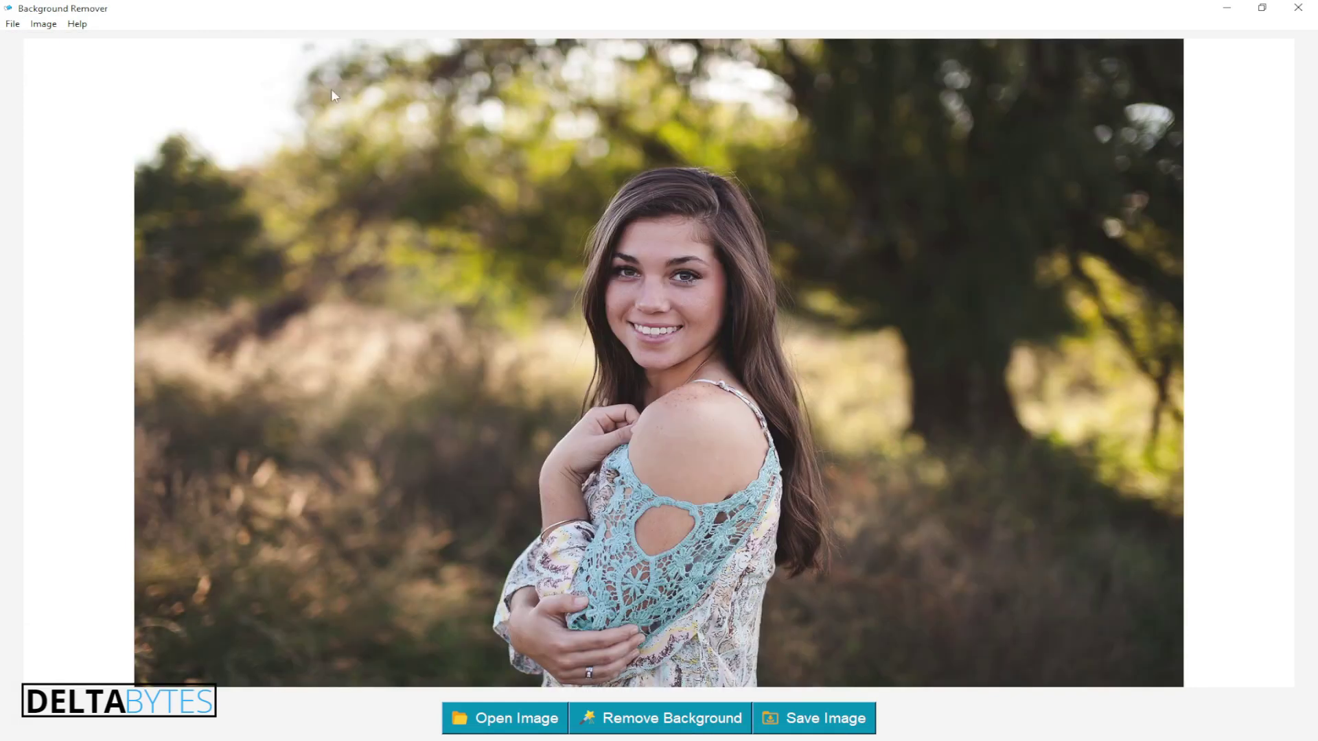
Step: Save the cut-out portrait as PNG bgremover_tmpyp5ao9q2.png in the removebg folder
{"action": "left_click", "coordinate": [44, 24]}
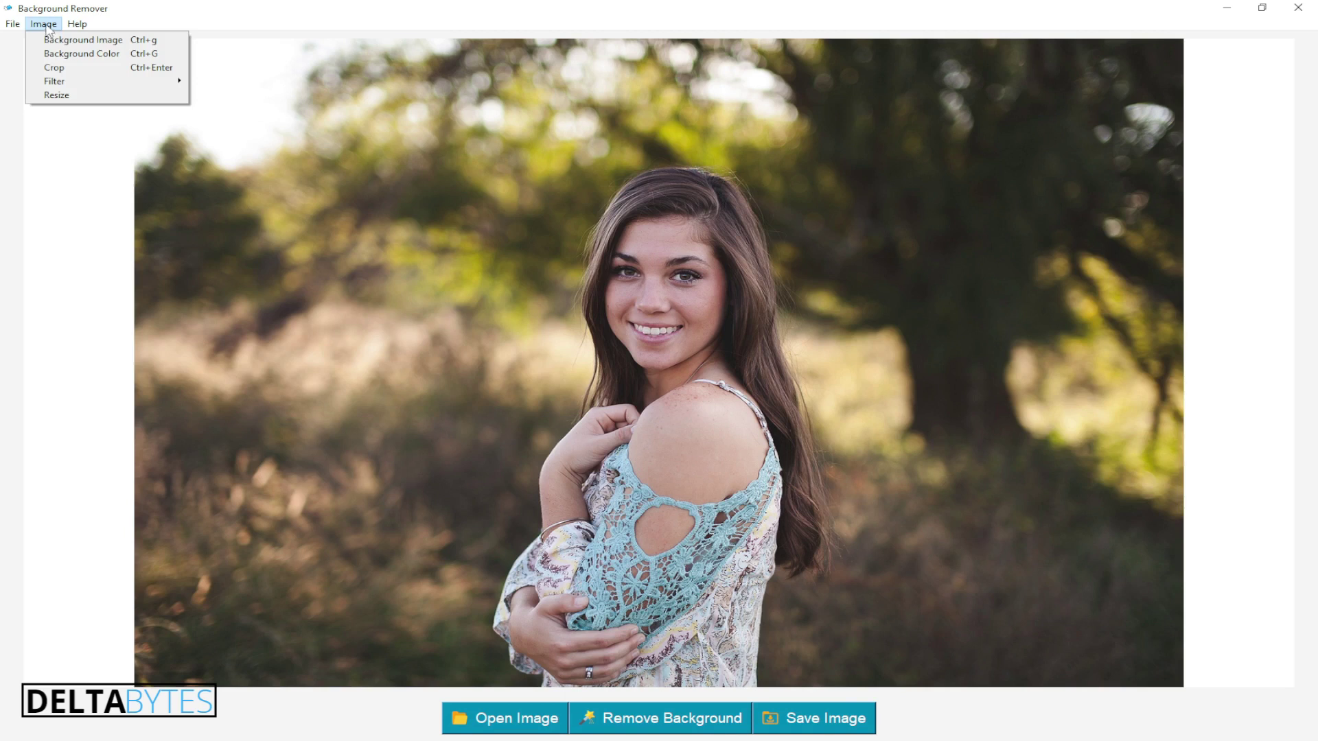
{"action": "left_click", "coordinate": [44, 25]}
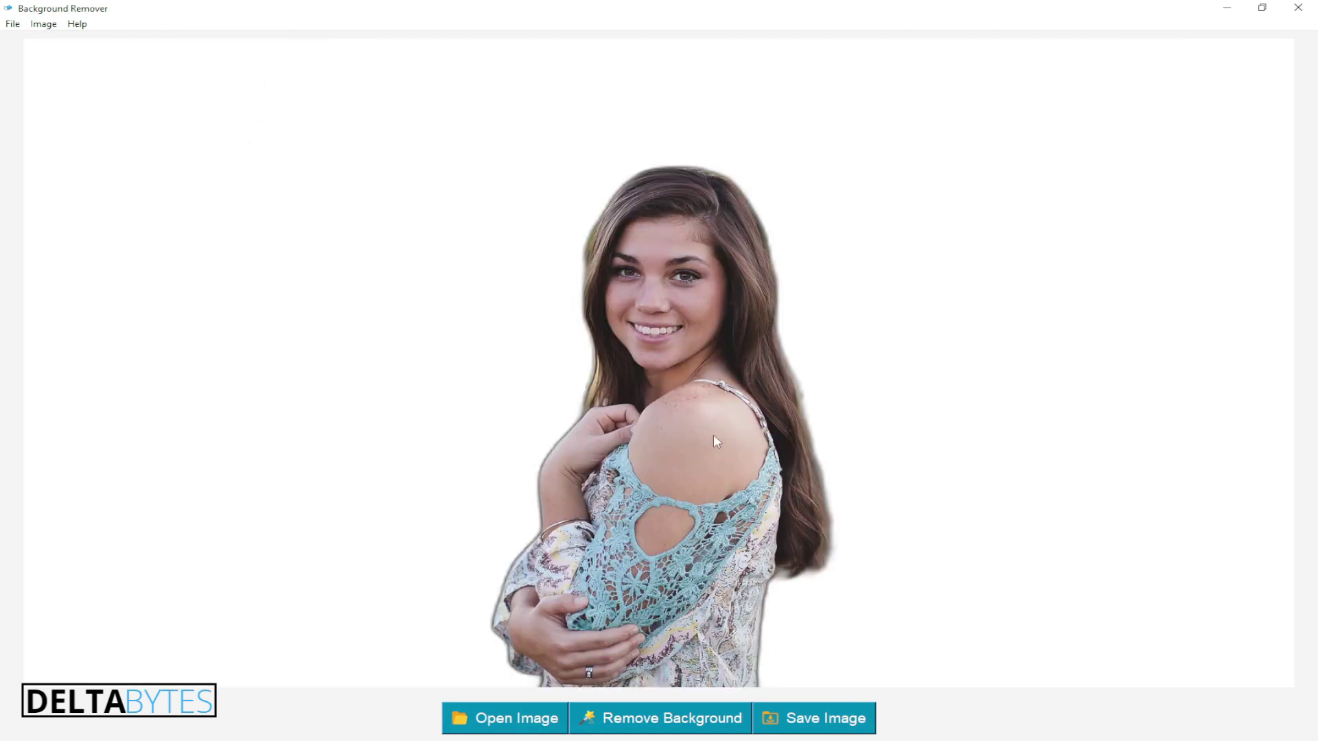
{"action": "left_click", "coordinate": [835, 726]}
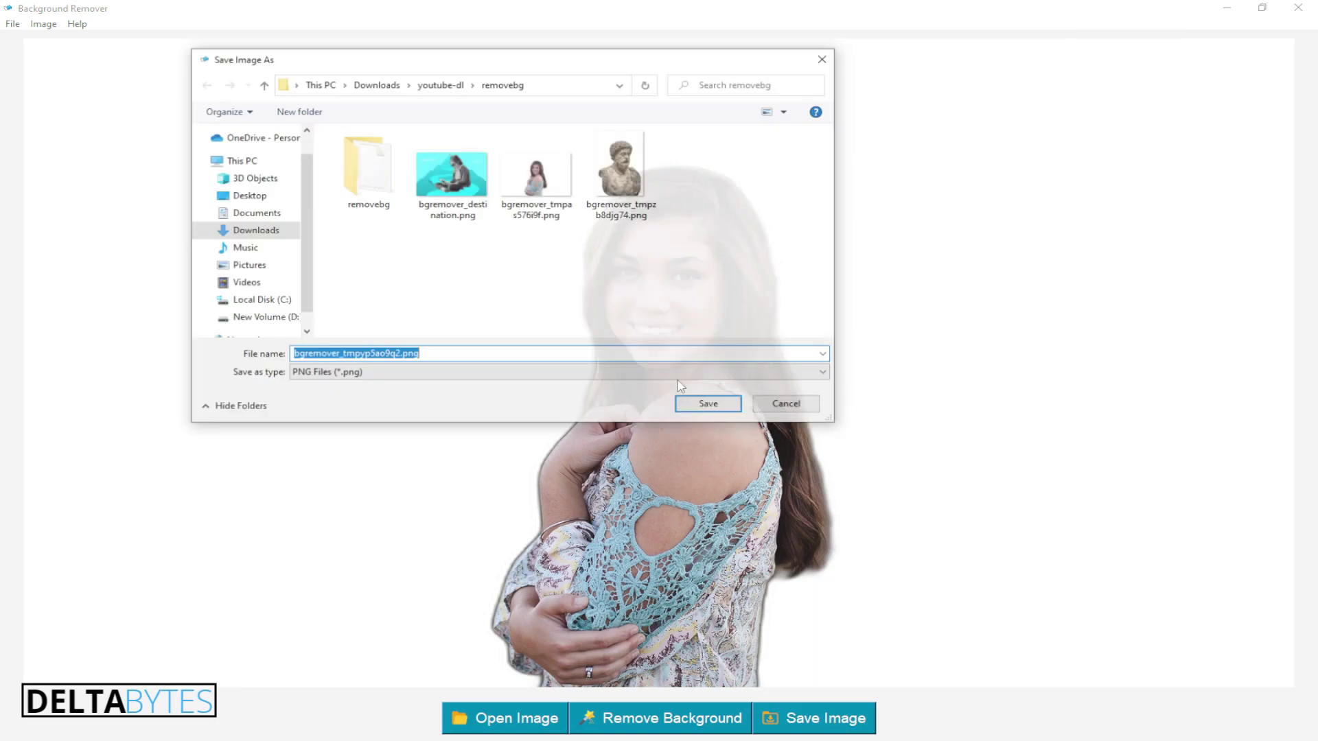
{"action": "left_click", "coordinate": [693, 409]}
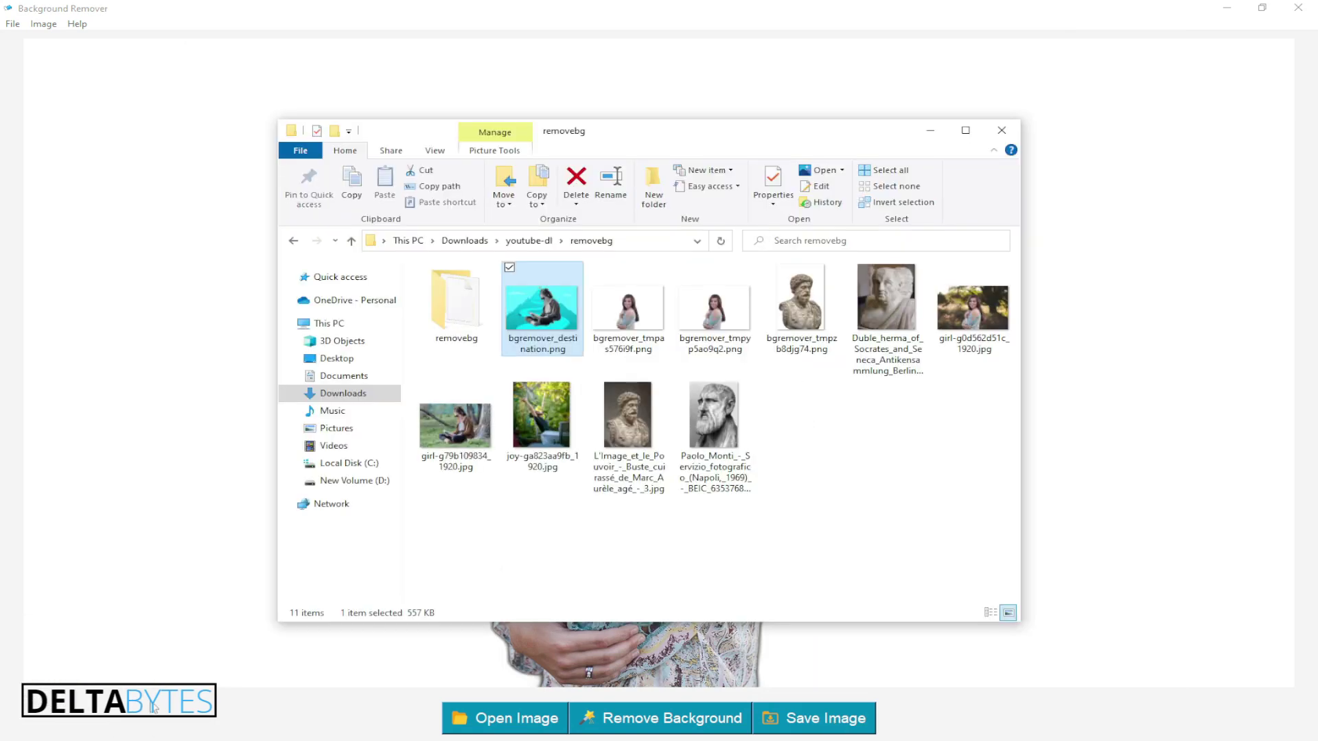
Step: Open bgremover_tmpas576i9f.png from the removebg folder in Windows Photos
{"action": "left_click", "coordinate": [903, 413]}
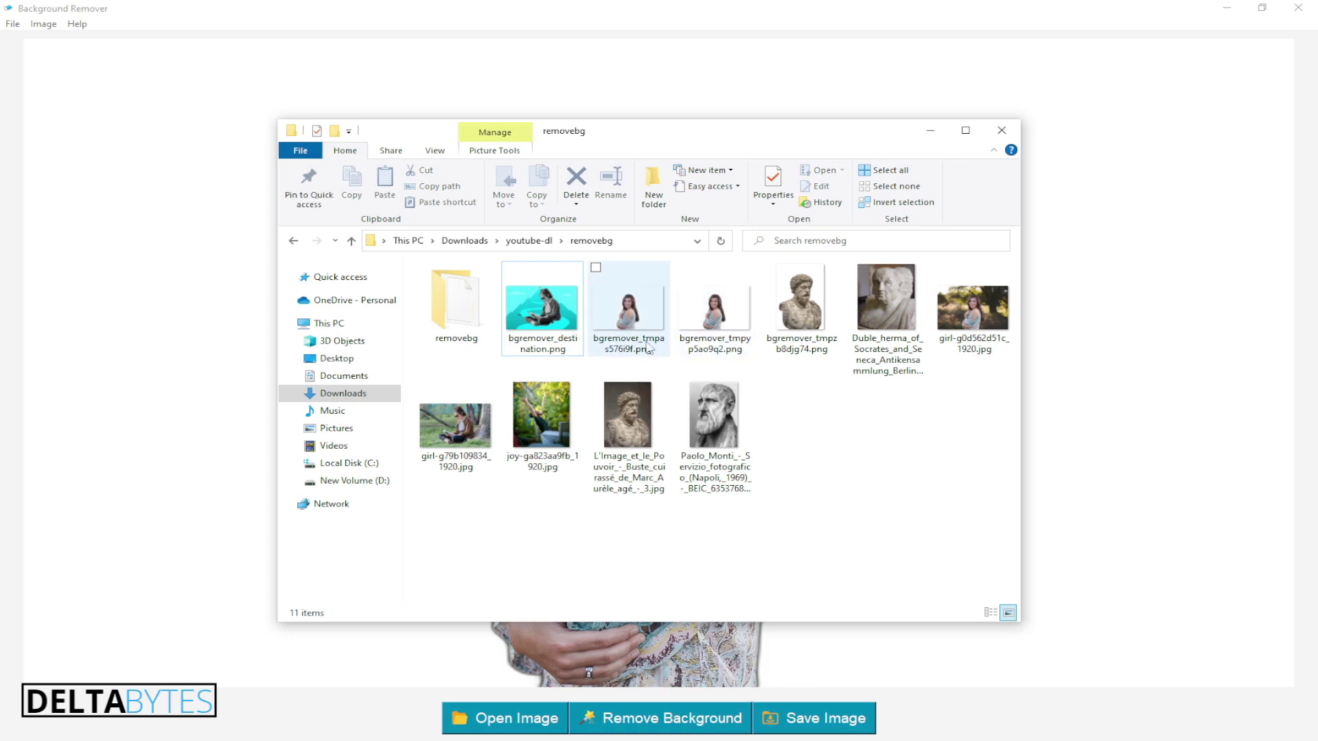
{"action": "left_click", "coordinate": [624, 322]}
{"action": "double_click", "coordinate": [624, 321]}
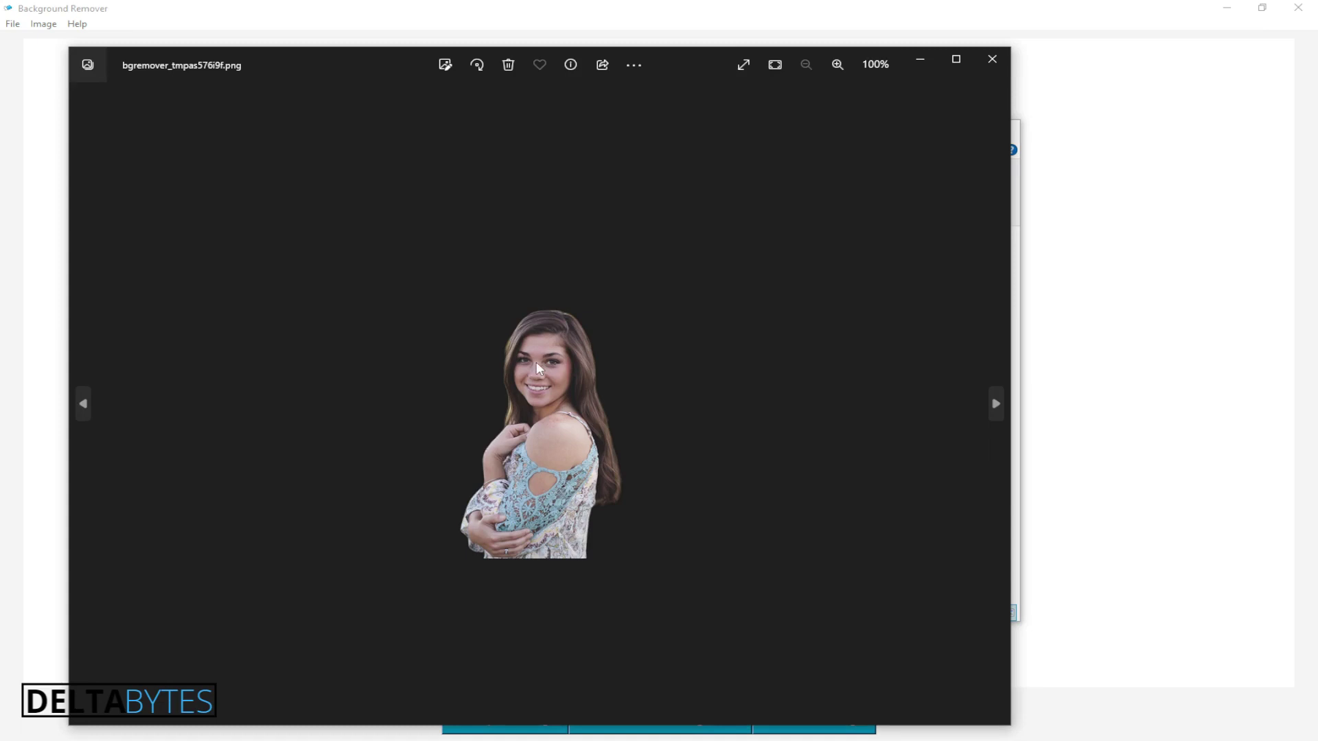